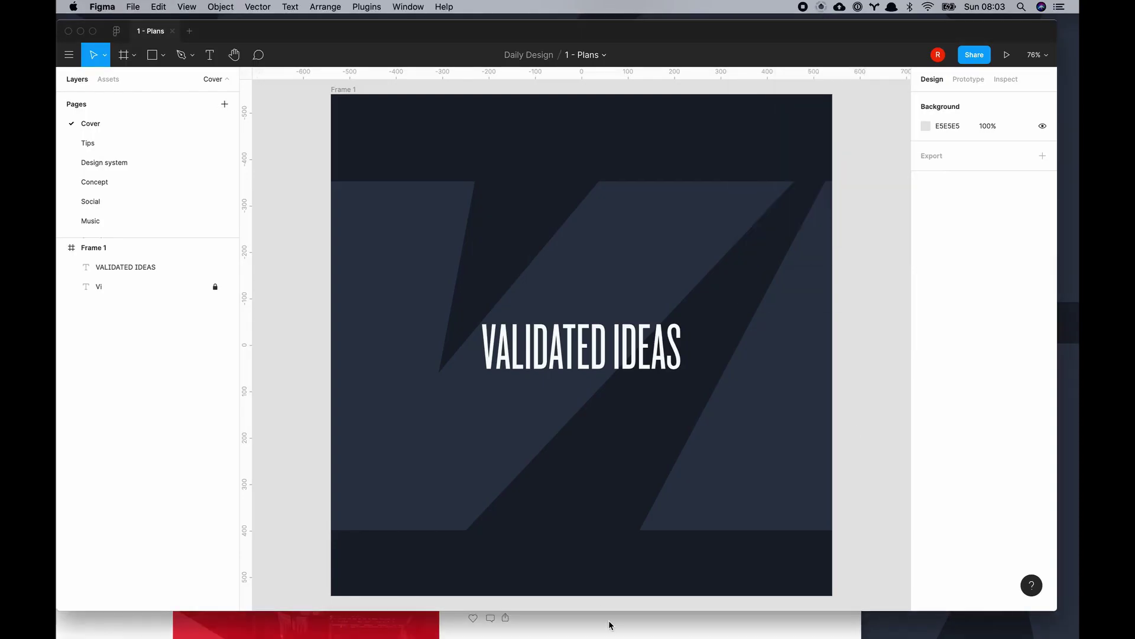
# Step: Browse the Validated Ideas tabs in Chrome and view the Substack About page
pyautogui.click(609, 620)
pyautogui.hotkey('ctrl', 'shift', 'Tab')
pyautogui.moveTo(157, 620)
pyautogui.press('ctrl+super+f')
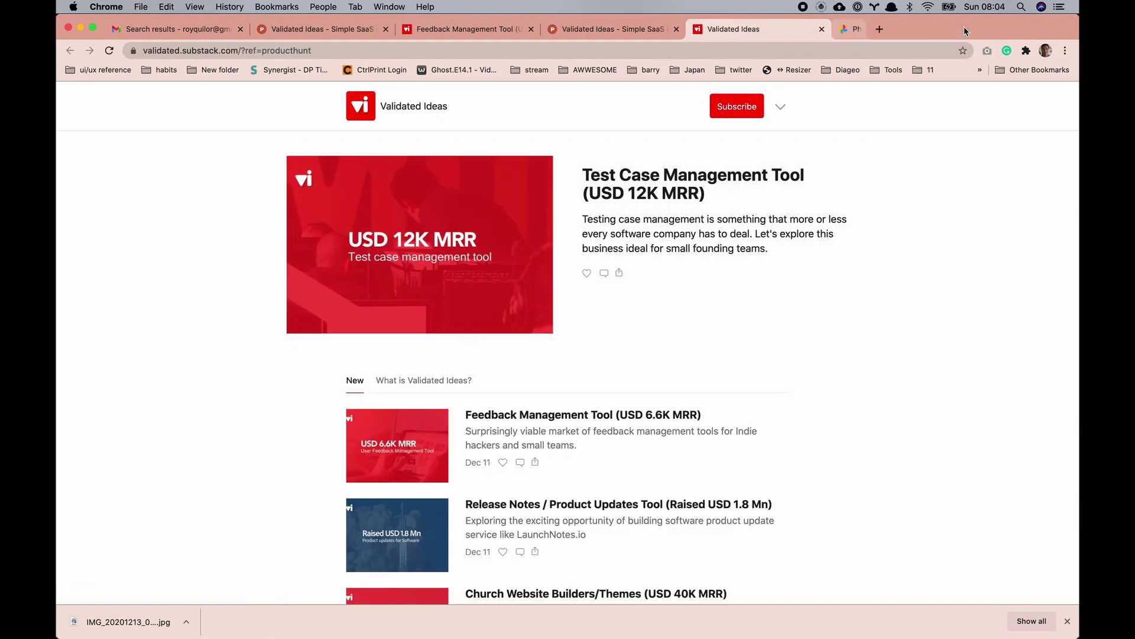
pyautogui.click(780, 107)
pyautogui.scroll(-10, 725, 322)
pyautogui.click(393, 372)
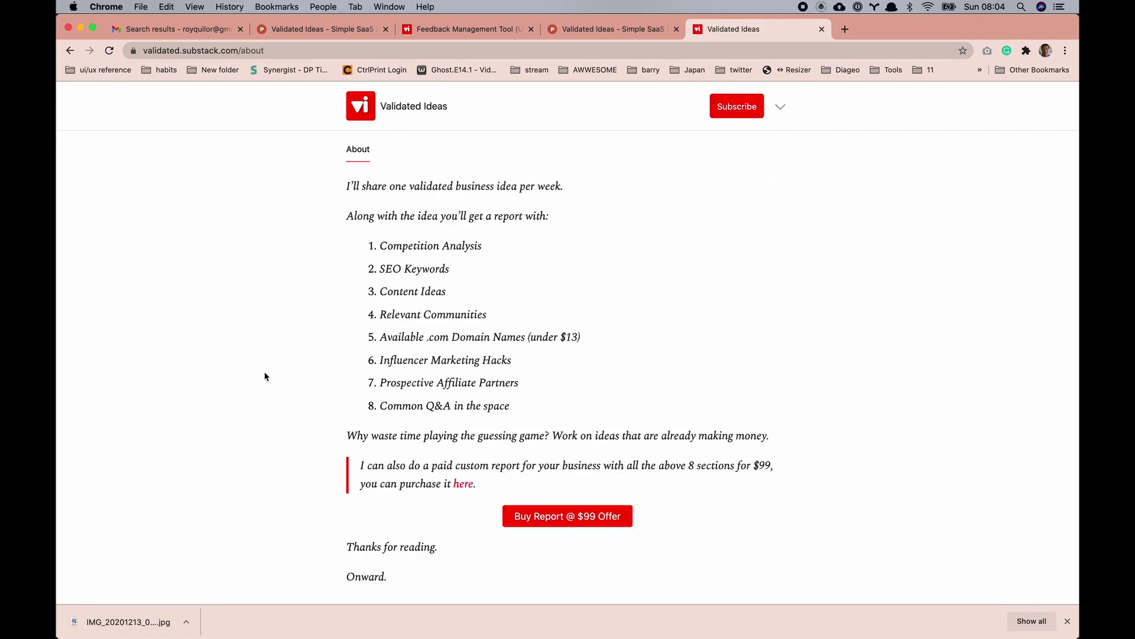
pyautogui.press('super+bracketleft')
# Step: Reopen the Validated Ideas Product Hunt listing and scroll down to its description
pyautogui.hotkey('ctrl', 'shift', 'Tab')
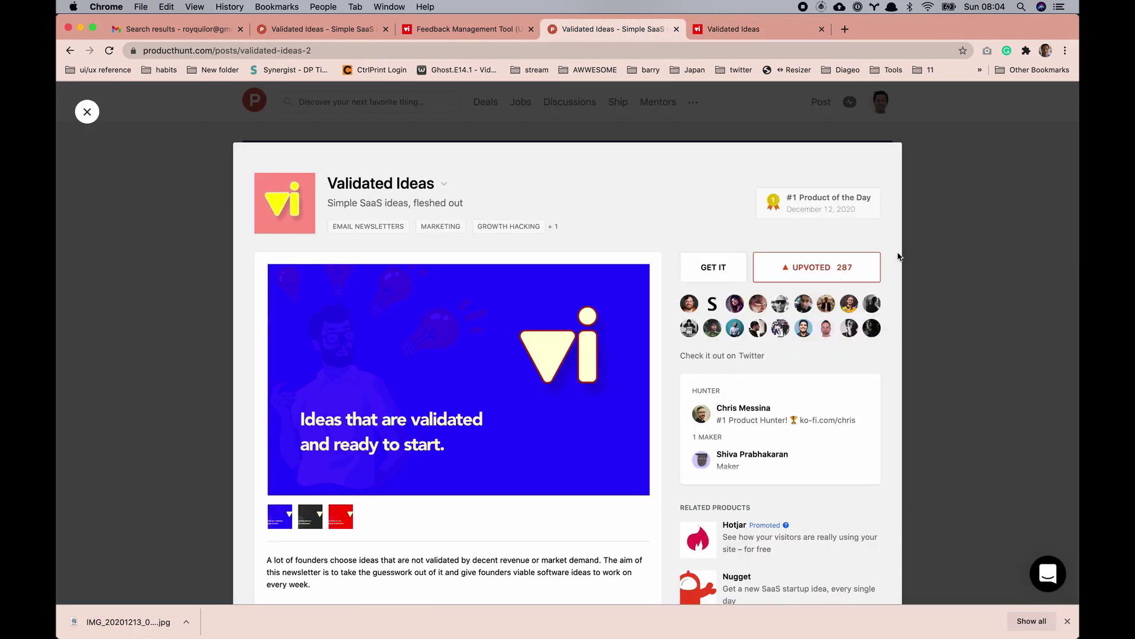
pyautogui.press('Escape')
pyautogui.click(475, 394)
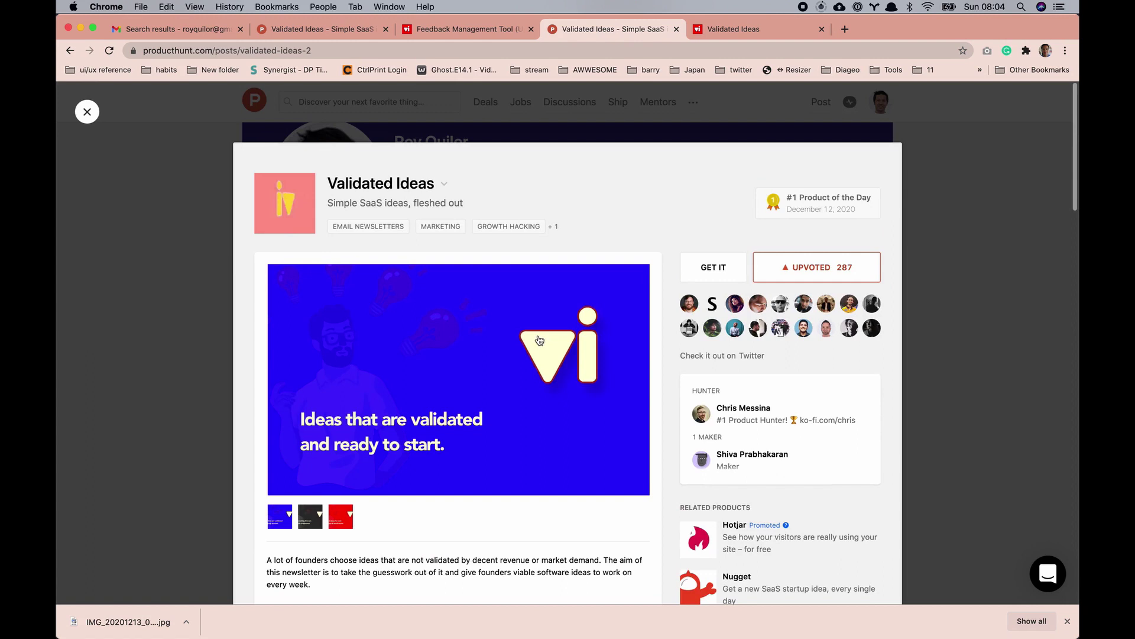
pyautogui.scroll(-5, 436, 526)
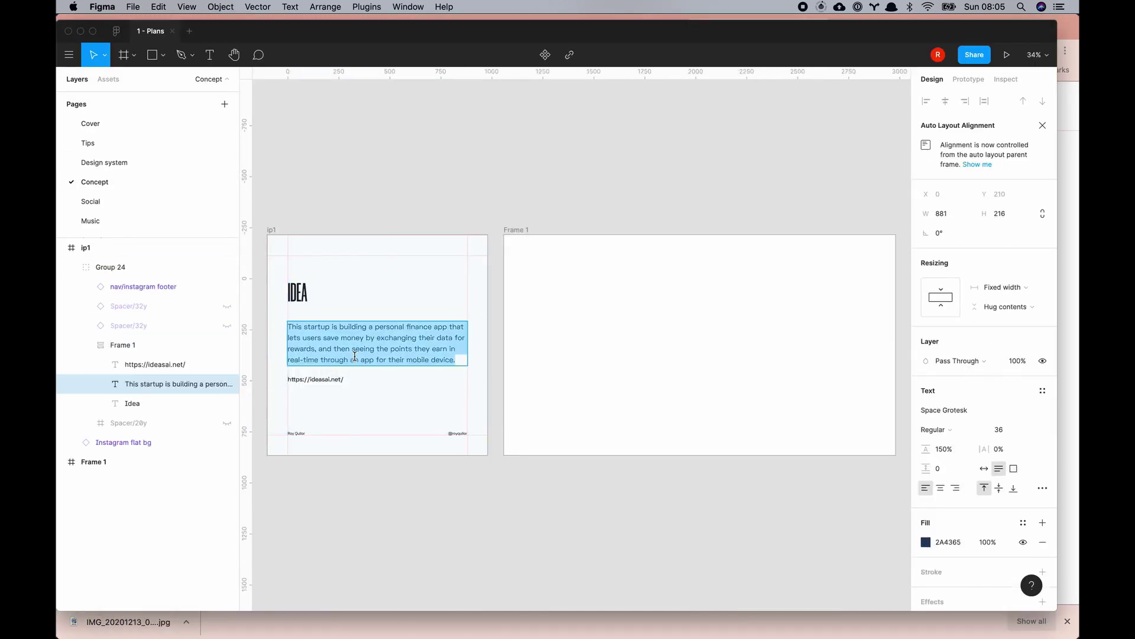
# Step: Paste 'I'll share one validated business idea per week.' into the ip1 post and select its link text
pyautogui.write('Validated')
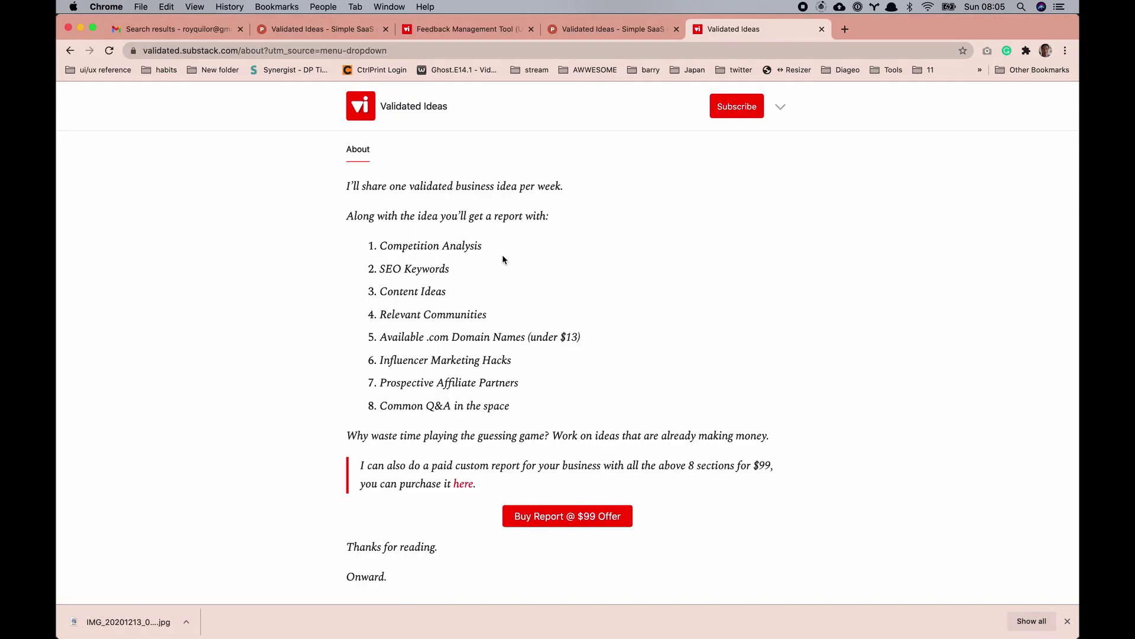
pyautogui.moveTo(564, 187); pyautogui.dragTo(343, 187)
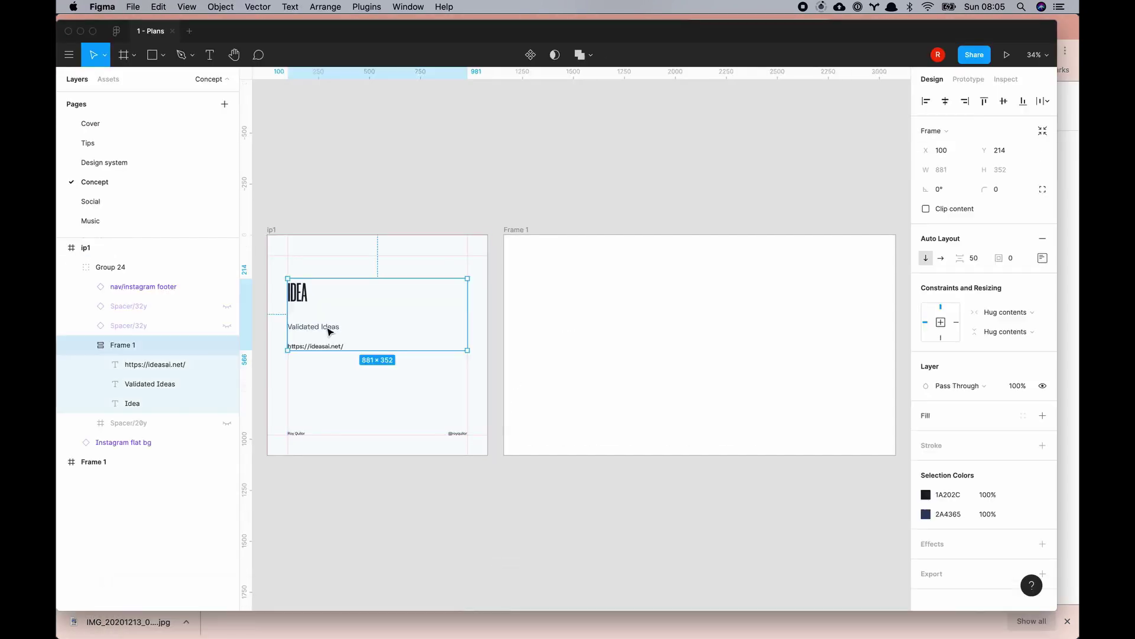
pyautogui.write("I'll share one validated business idea per week.")
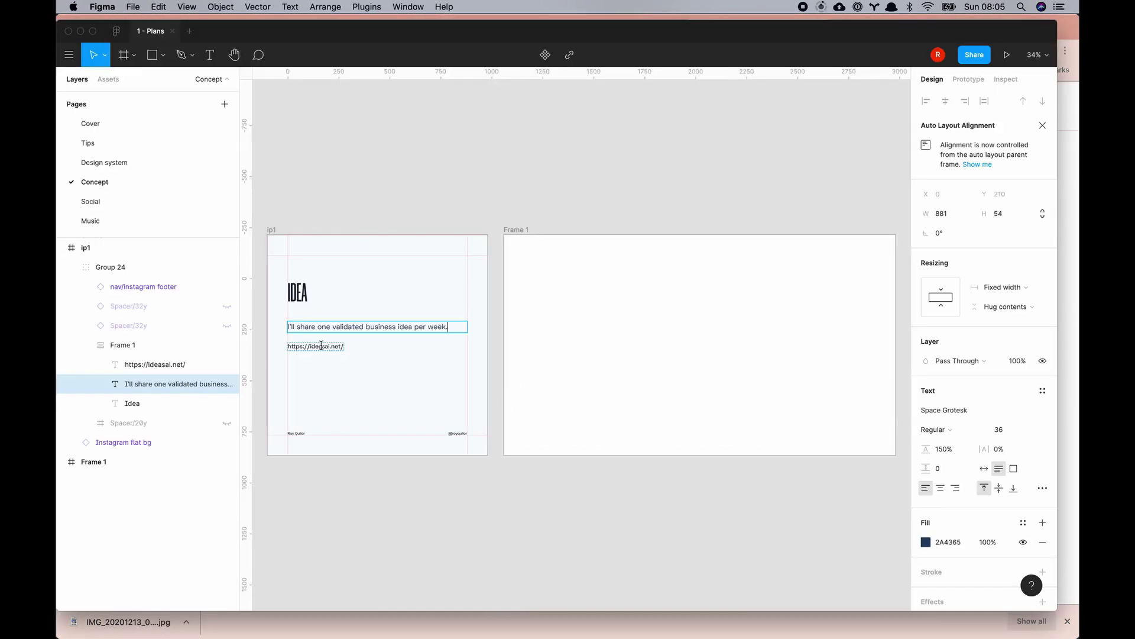
pyautogui.click(321, 345)
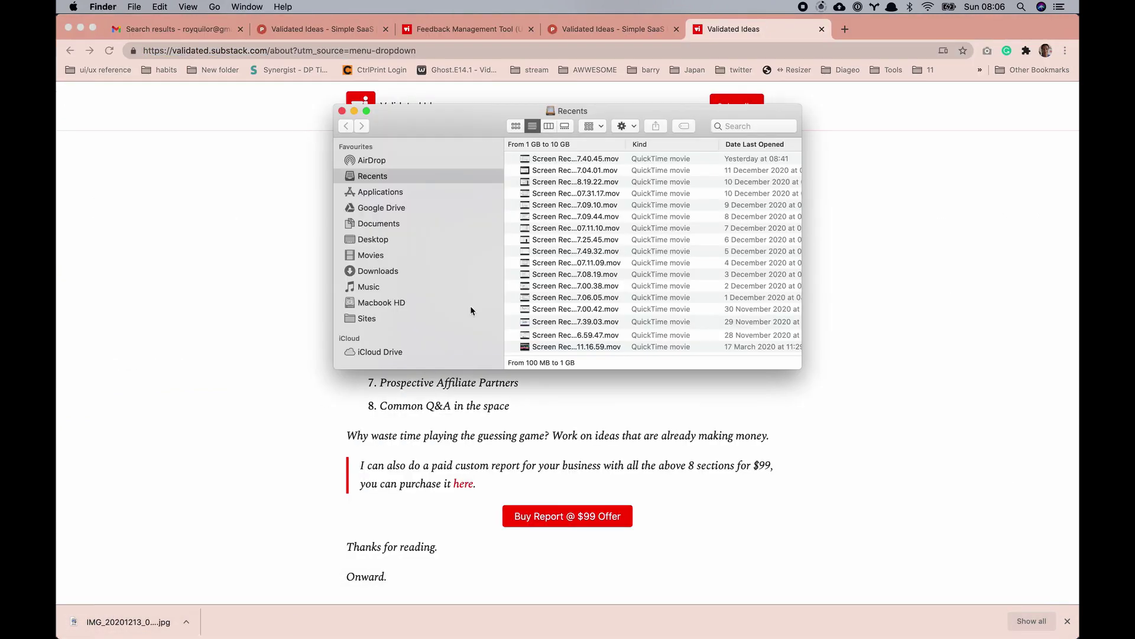
# Step: Import the notebook sketch photo from Downloads and place it inside a new Frame 2
pyautogui.click(378, 271)
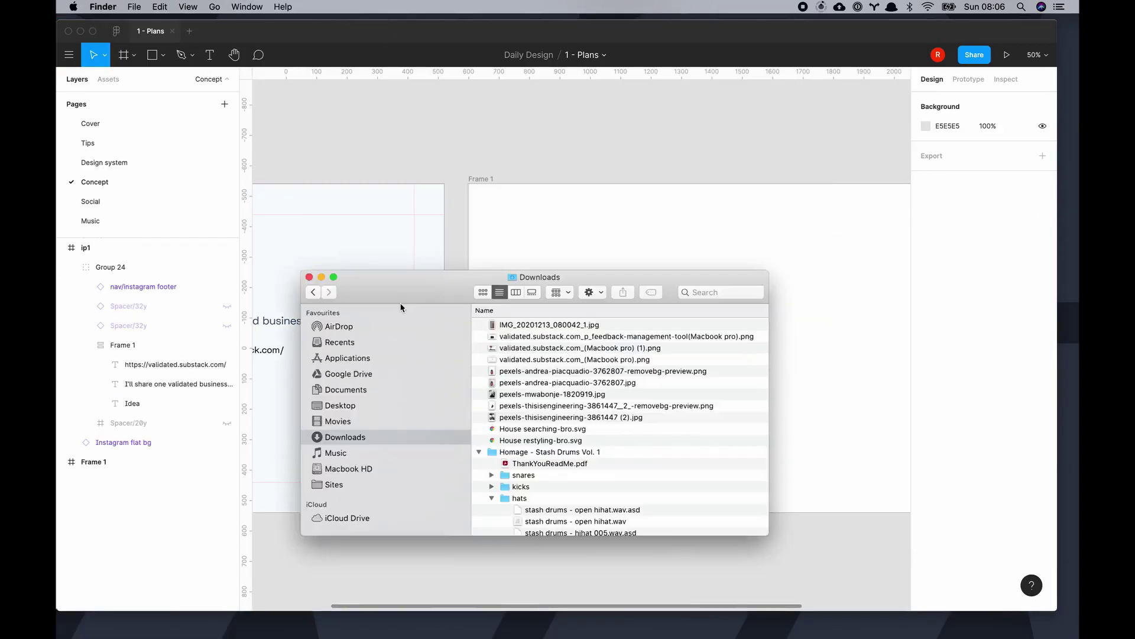
pyautogui.moveTo(558, 324); pyautogui.dragTo(379, 237)
pyautogui.click(125, 54)
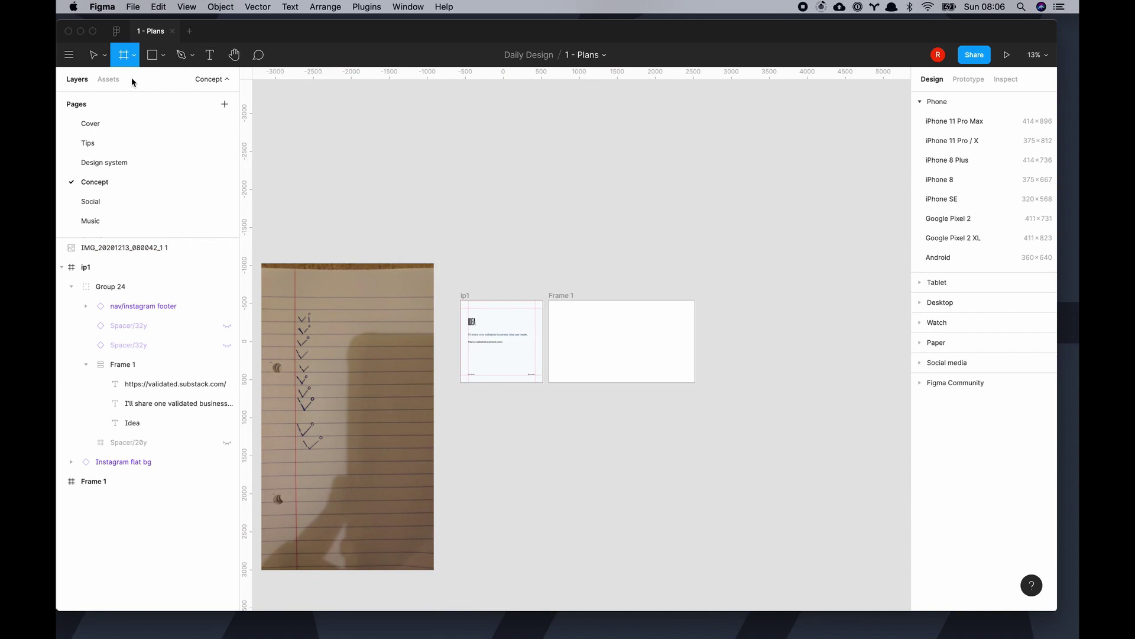
pyautogui.moveTo(707, 300); pyautogui.dragTo(746, 382)
pyautogui.hotkey('ctrl', 'x')
pyautogui.hotkey('ctrl', 'v')
pyautogui.click(674, 269)
pyautogui.click(95, 247)
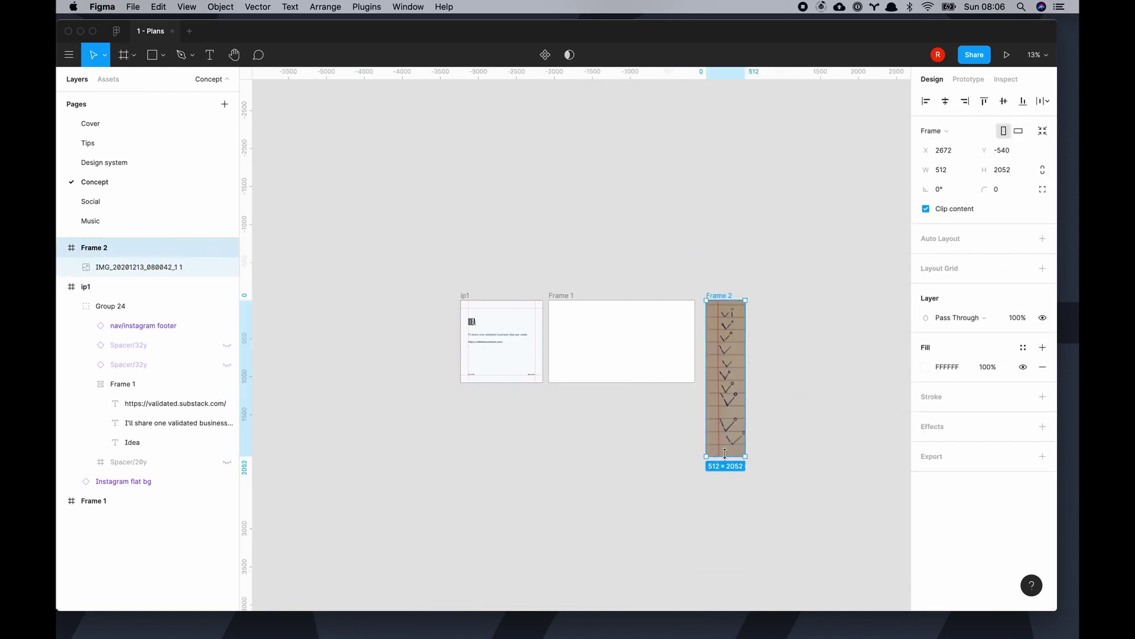
pyautogui.press('Escape')
pyautogui.hotkey('ctrl', '+')
pyautogui.hscroll(5, 726, 243)
# Step: Add a 'vi' text layer with font size 144
pyautogui.press('t')
pyautogui.click(392, 320)
pyautogui.write('vi')
pyautogui.press('Escape')
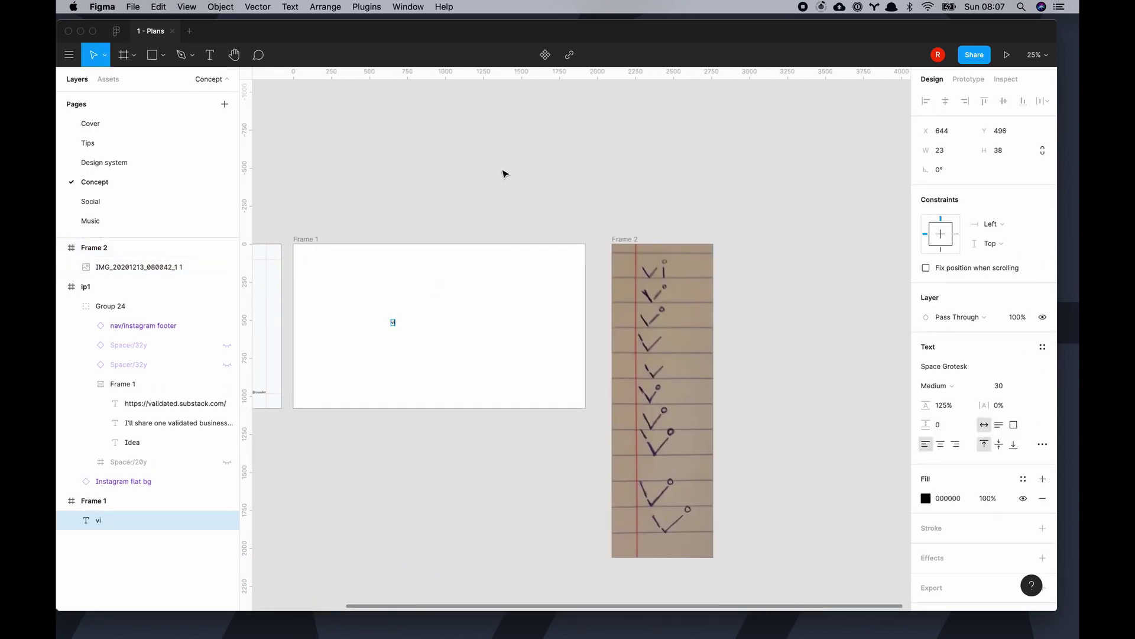
pyautogui.scroll(5, 388, 300)
pyautogui.click(1014, 386)
pyautogui.click(1014, 573)
pyautogui.hscroll(-2, 864, 152)
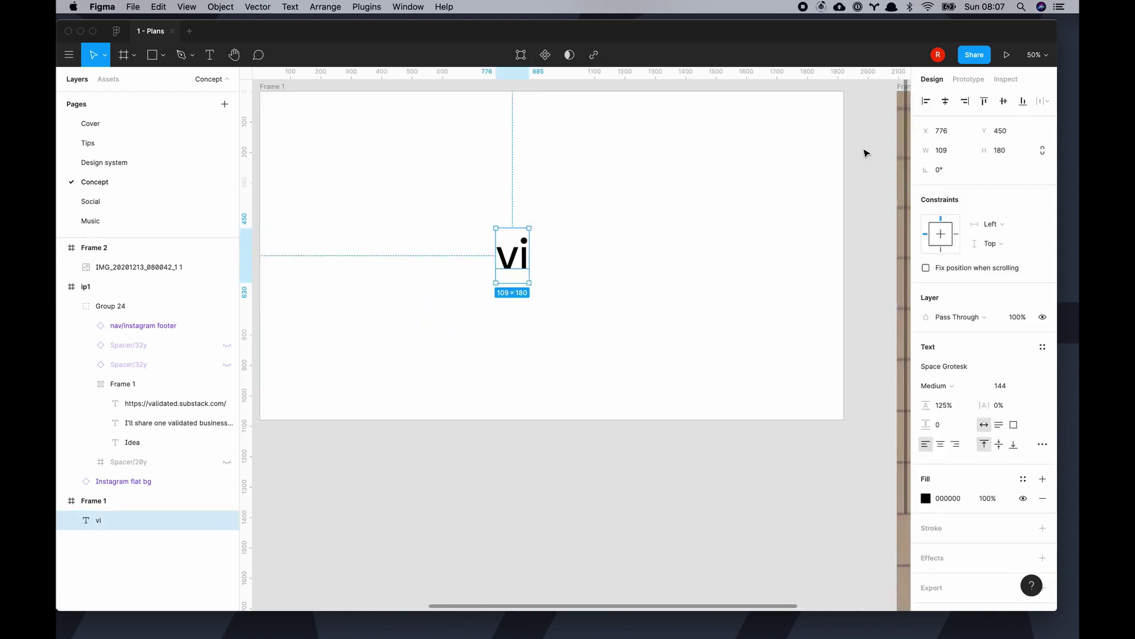
pyautogui.hscroll(5, 611, 459)
# Step: Move the 'vi' text beside Frame 2
pyautogui.moveTo(329, 291); pyautogui.dragTo(582, 272)
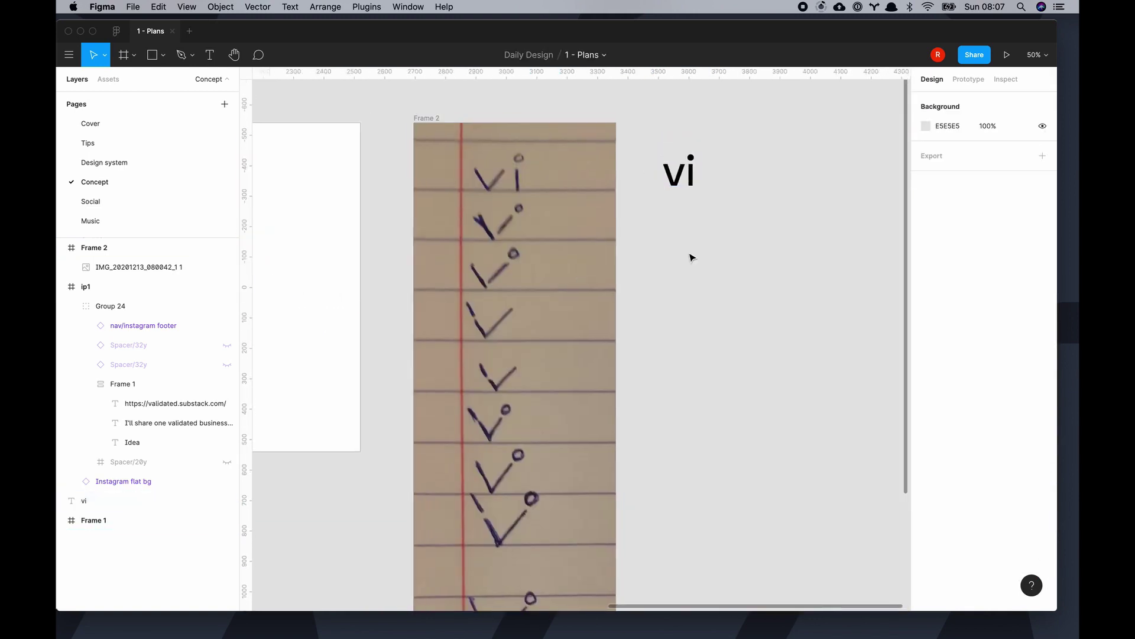
pyautogui.hscroll(1, 689, 256)
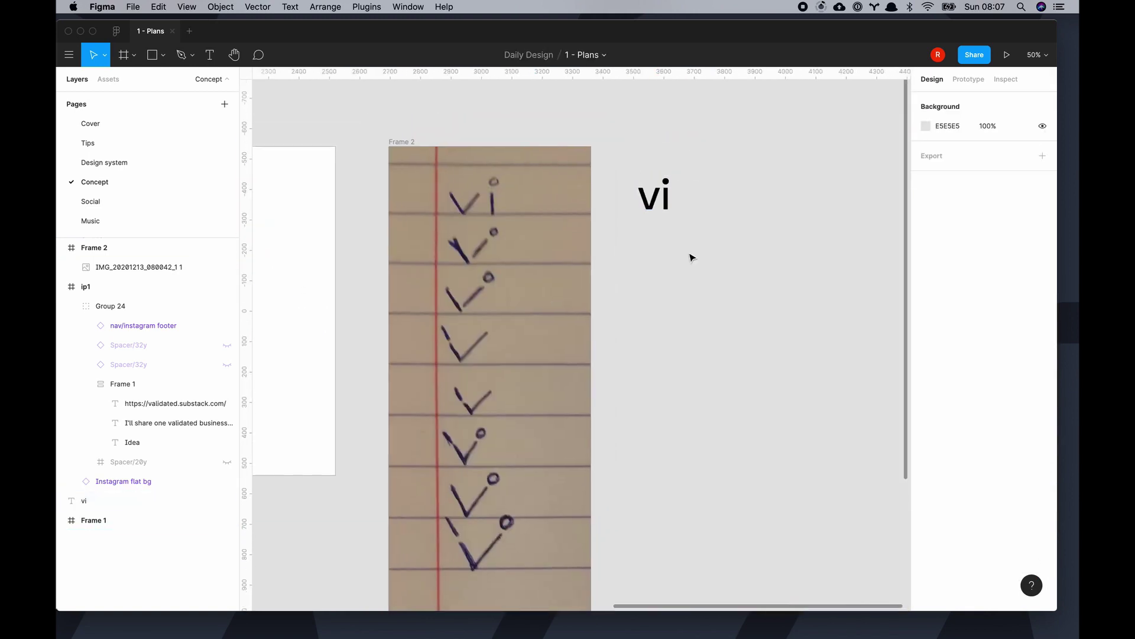
pyautogui.click(689, 256)
pyautogui.click(727, 314)
pyautogui.click(673, 247)
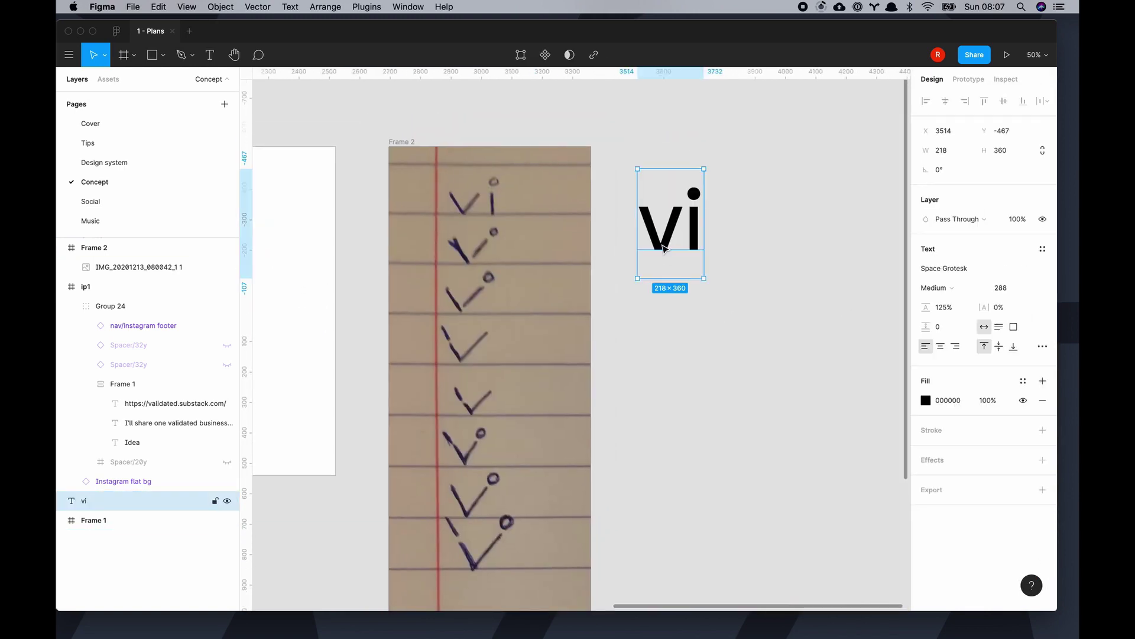
pyautogui.click(644, 346)
pyautogui.scroll(1, 661, 331)
pyautogui.hscroll(1, 661, 331)
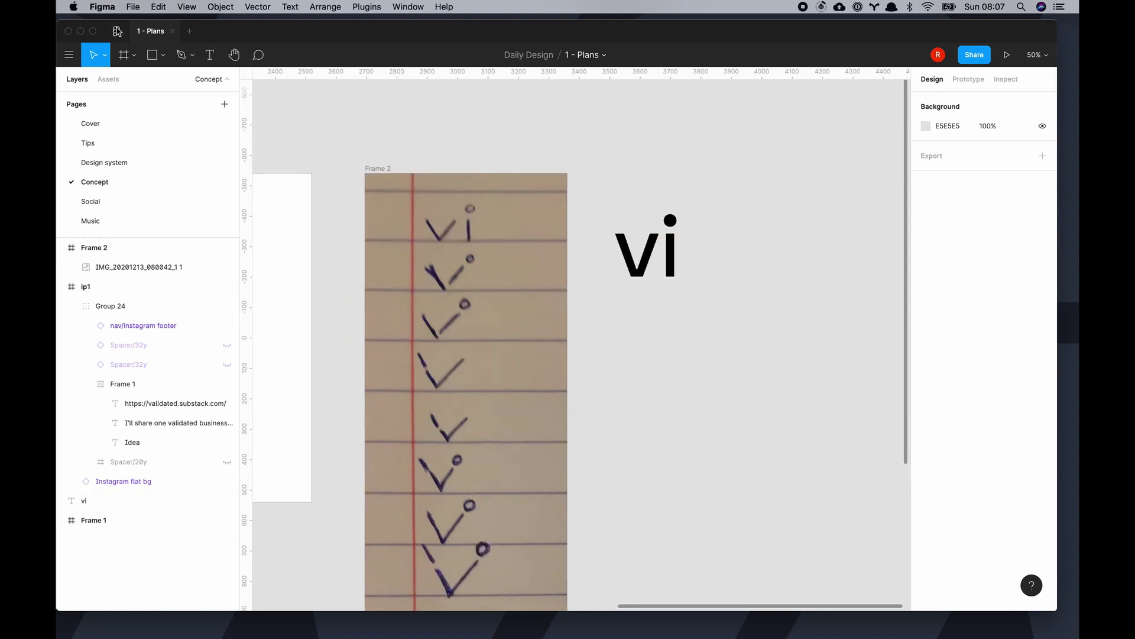
# Step: Place the check icon from Assets beside 'vi', detach it, and enlarge it
pyautogui.click(108, 79)
pyautogui.moveTo(160, 342); pyautogui.dragTo(653, 338)
pyautogui.click(77, 79)
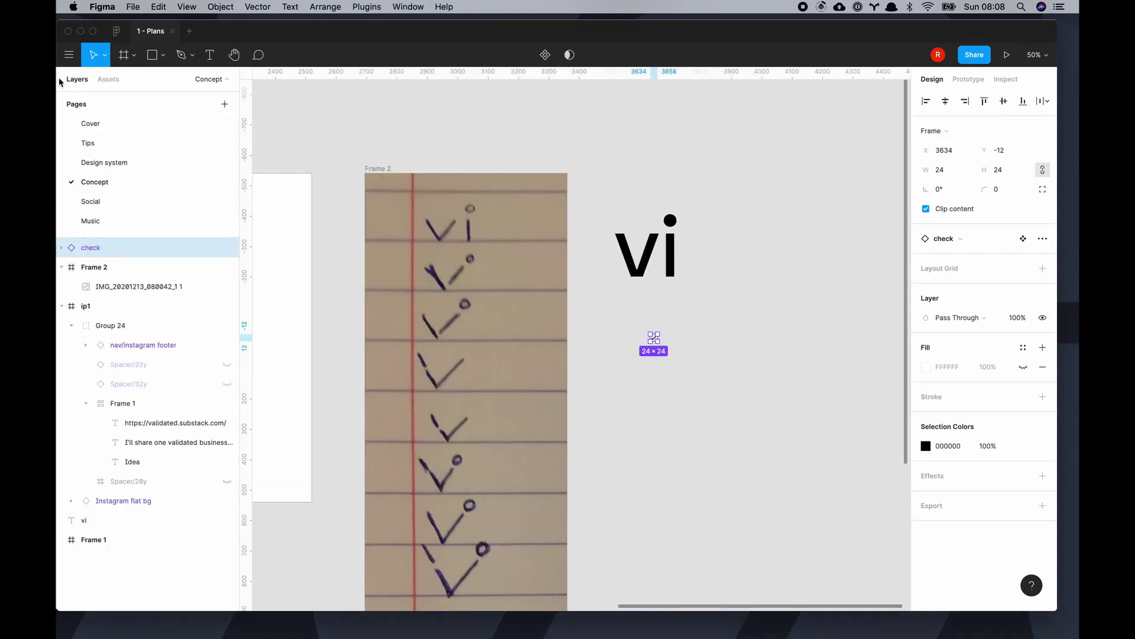
pyautogui.press('Return')
pyautogui.rightClick(93, 235)
pyautogui.click(127, 358)
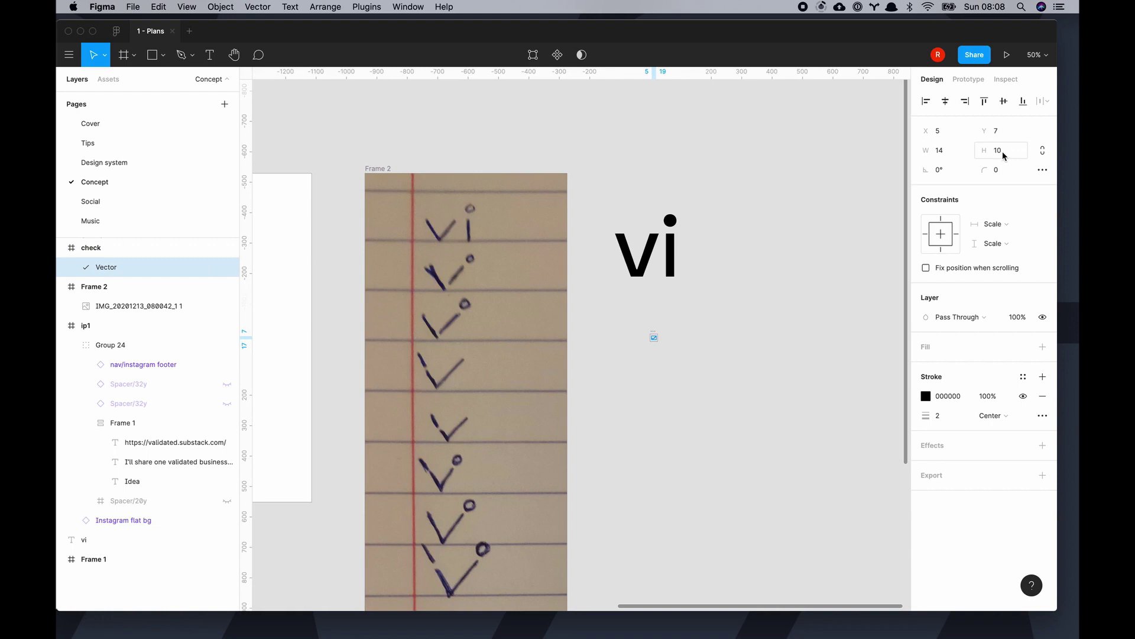
pyautogui.click(717, 370)
pyautogui.moveTo(657, 341); pyautogui.dragTo(724, 253)
pyautogui.click(658, 432)
pyautogui.scroll(-1, 724, 253)
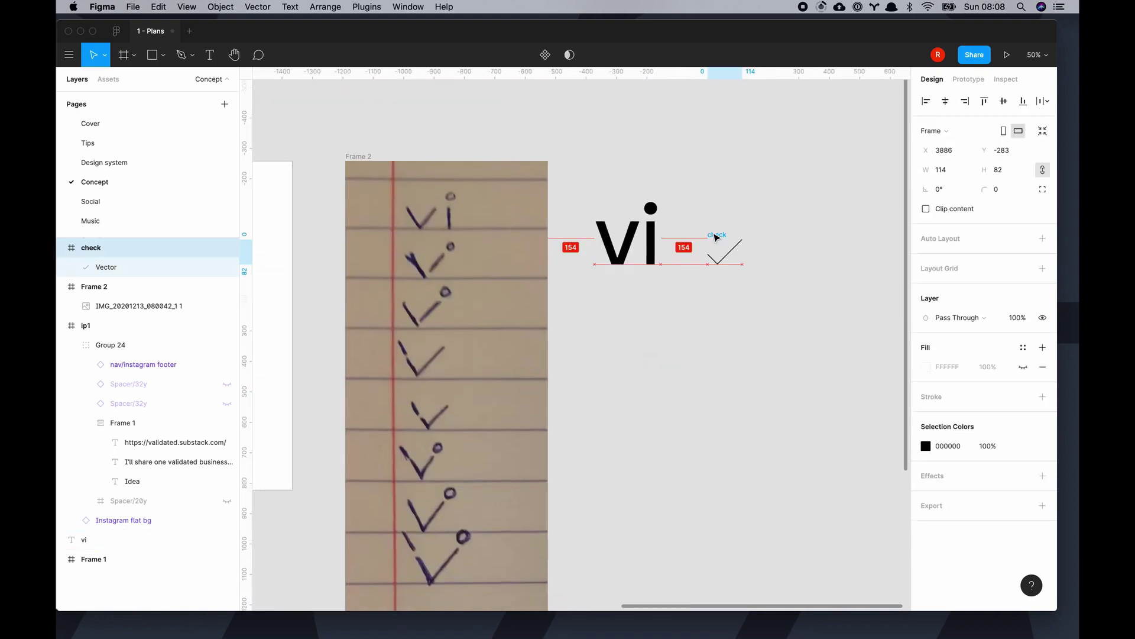
pyautogui.click(747, 502)
# Step: Duplicate 'vi' below and set the copy's font to Atkinson Hyperlegible
pyautogui.click(612, 261)
pyautogui.press('super+c')
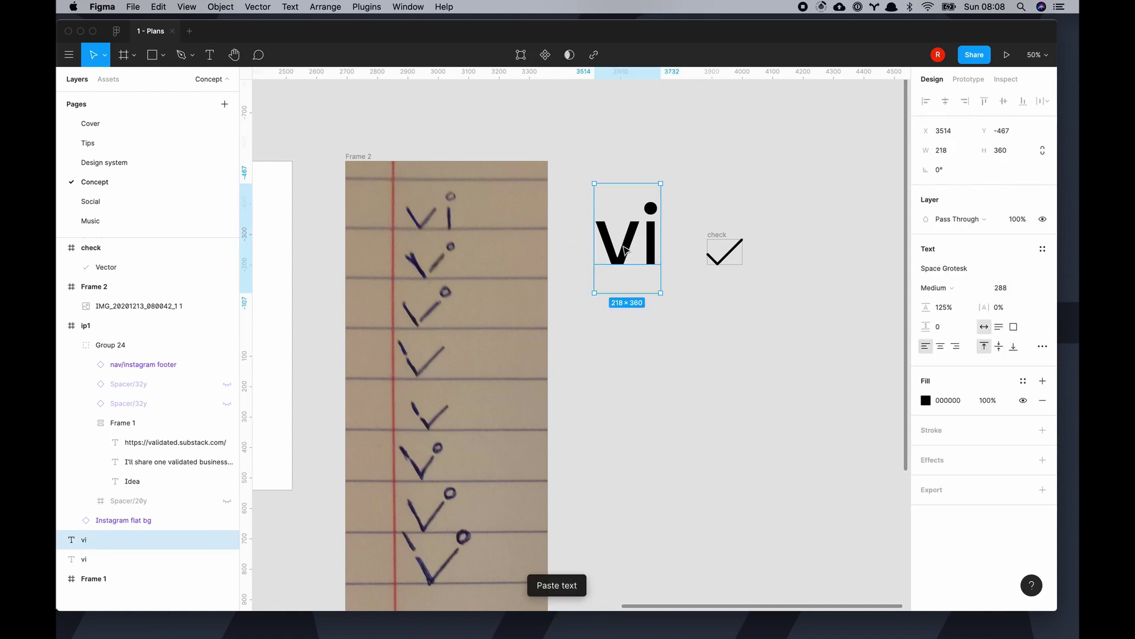
pyautogui.press('super+v')
pyautogui.click(968, 268)
pyautogui.press('BackSpace')
pyautogui.press('BackSpace')
pyautogui.write('Mono')
pyautogui.press('Return')
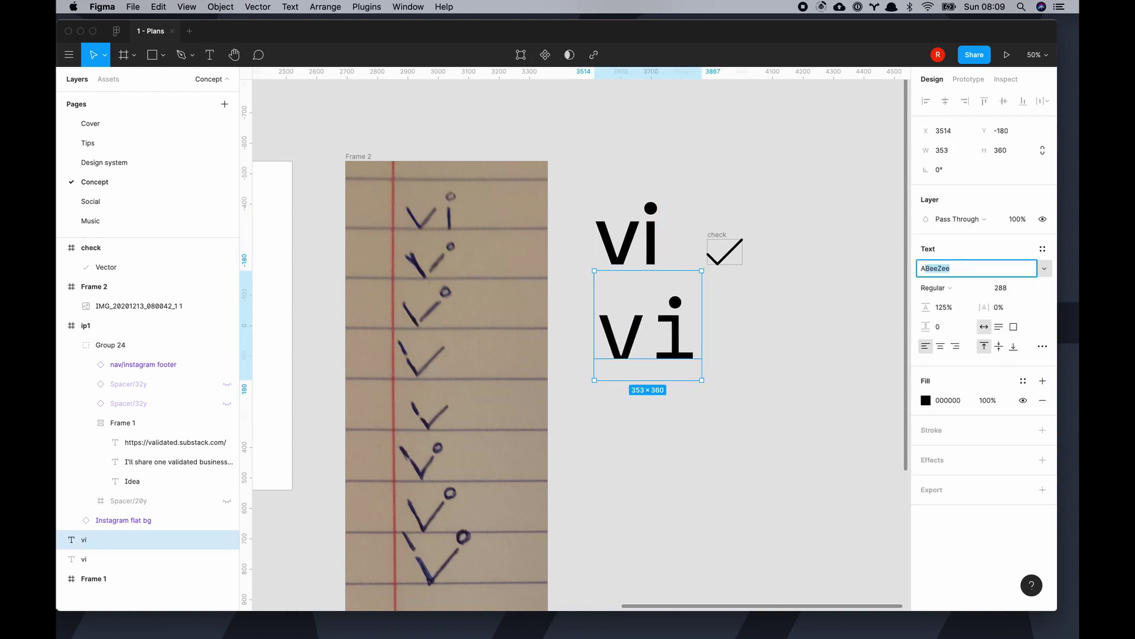
pyautogui.press('Return')
pyautogui.click(743, 396)
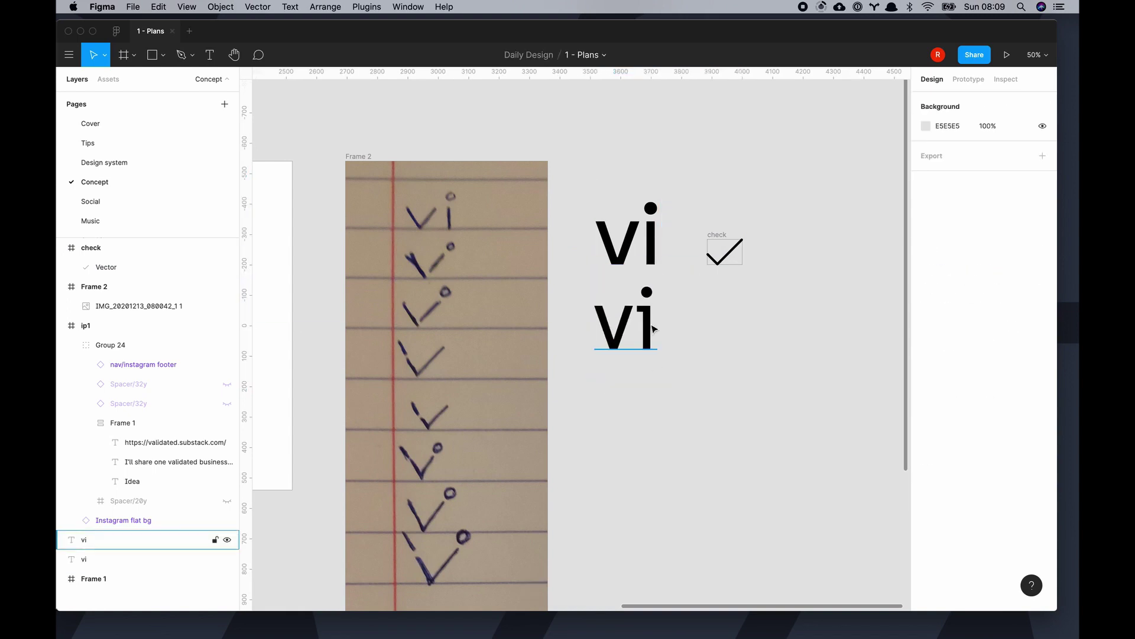
# Step: Reselect the lower Atkinson Hyperlegible 'vi' and paste another copy of it
pyautogui.click(654, 329)
pyautogui.click(955, 267)
pyautogui.click(747, 405)
pyautogui.click(662, 318)
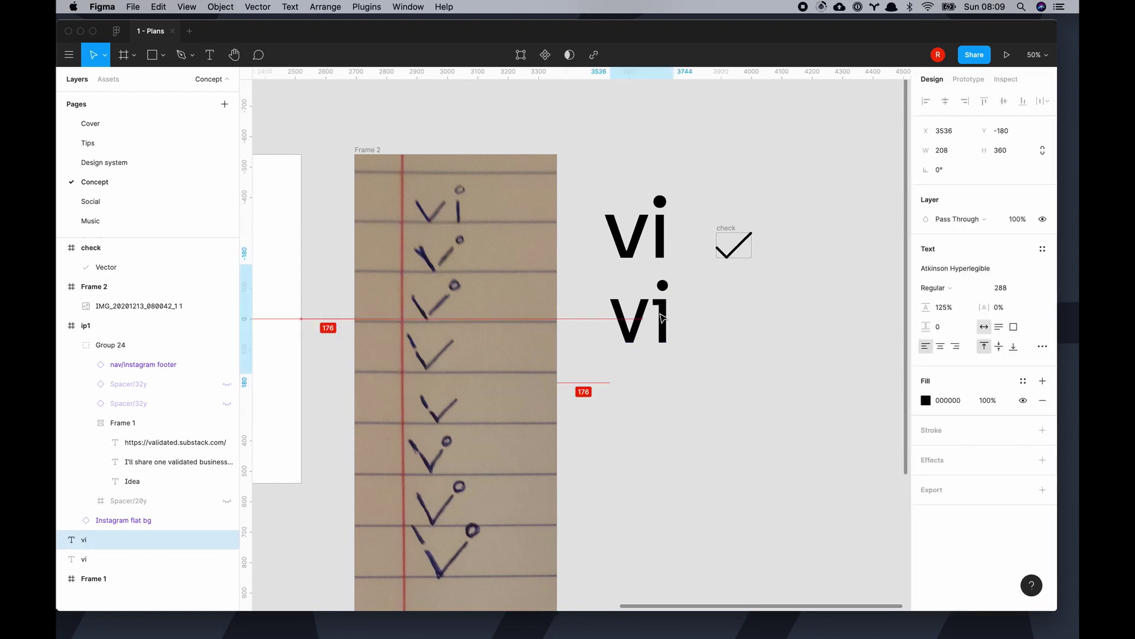
pyautogui.click(634, 392)
pyautogui.click(639, 319)
pyautogui.hscroll(2, 588, 449)
pyautogui.click(588, 448)
pyautogui.hotkey('ctrl', 'z')
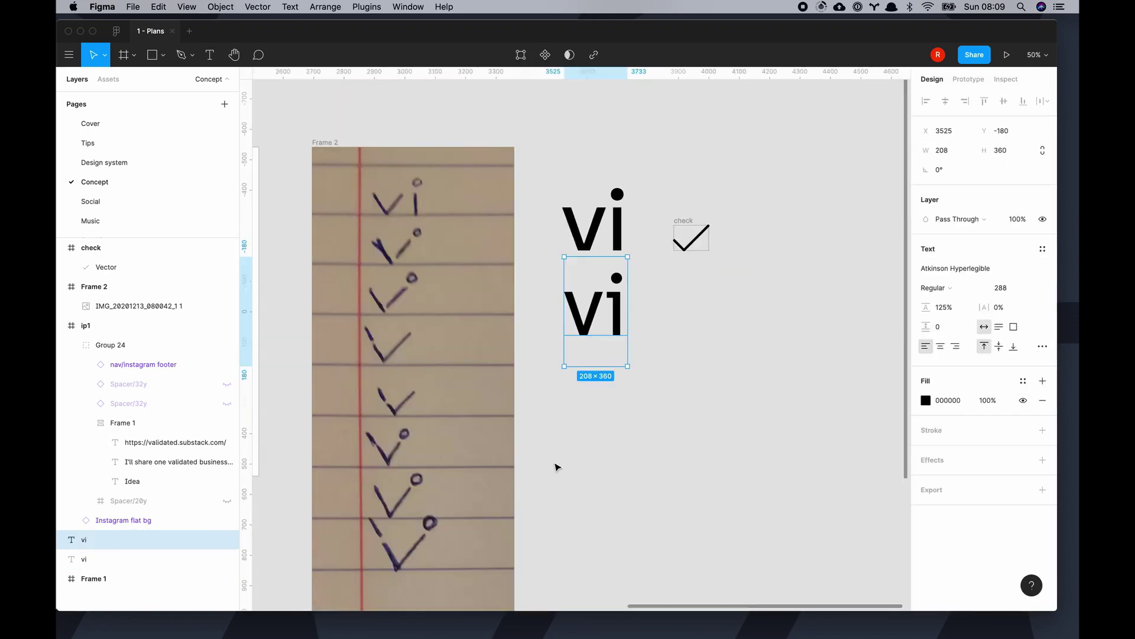
pyautogui.click(556, 467)
pyautogui.press('super+v')
# Step: Outline the pasted 'vi' and separate its i into its own layer
pyautogui.scroll(3, 560, 445)
pyautogui.rightClick(621, 355)
pyautogui.click(644, 418)
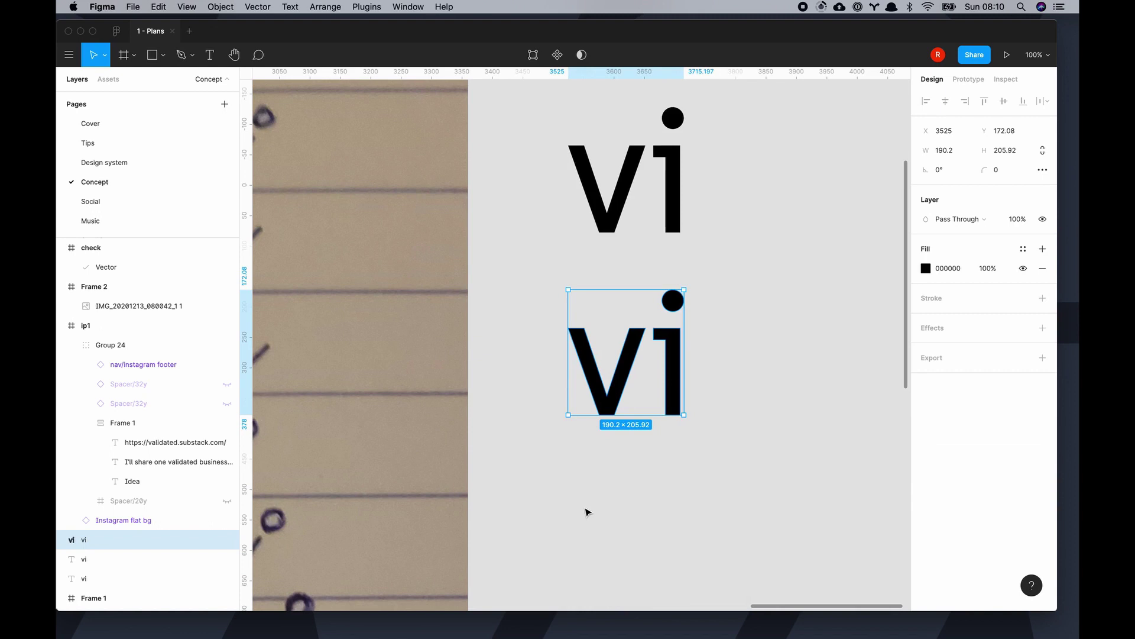
pyautogui.press('Return')
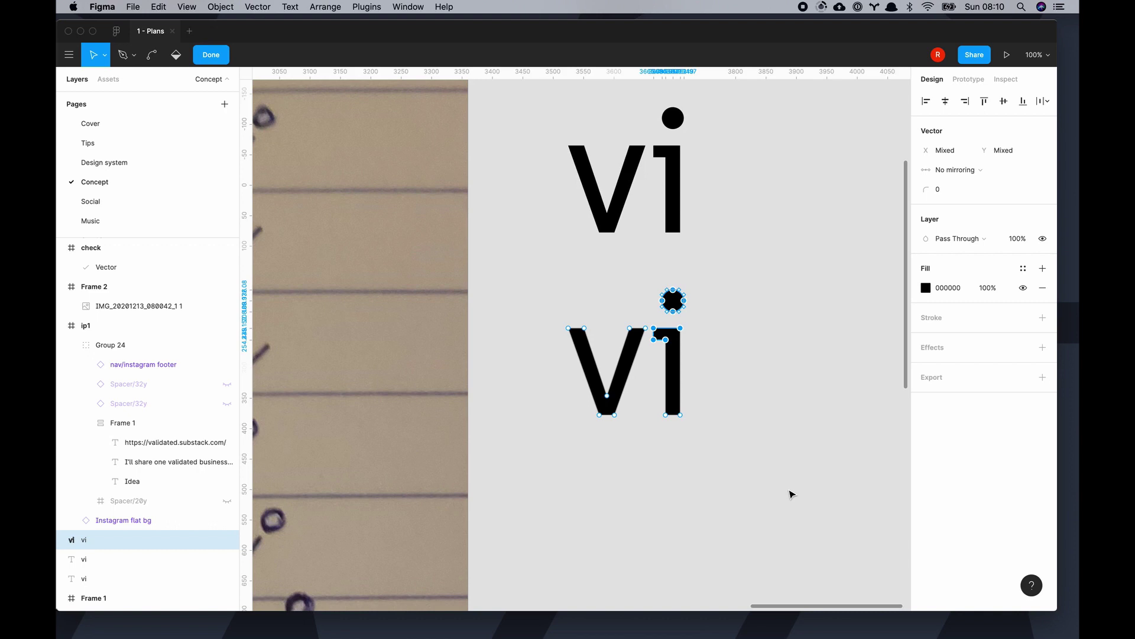
pyautogui.moveTo(653, 263); pyautogui.dragTo(702, 438)
pyautogui.press('super+x')
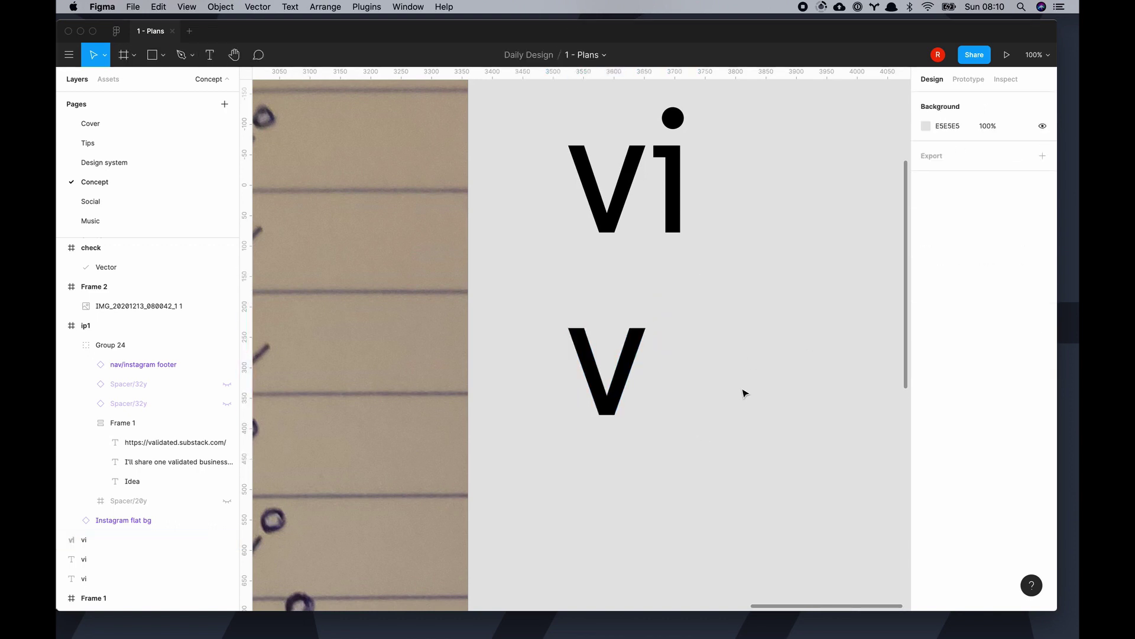
pyautogui.press('super+v')
# Step: Add a text layer reading 'i\/' to the right of the 'vi'
pyautogui.hscroll(1, 679, 371)
pyautogui.click(738, 383)
pyautogui.press('t')
pyautogui.click(759, 396)
pyautogui.write('i')
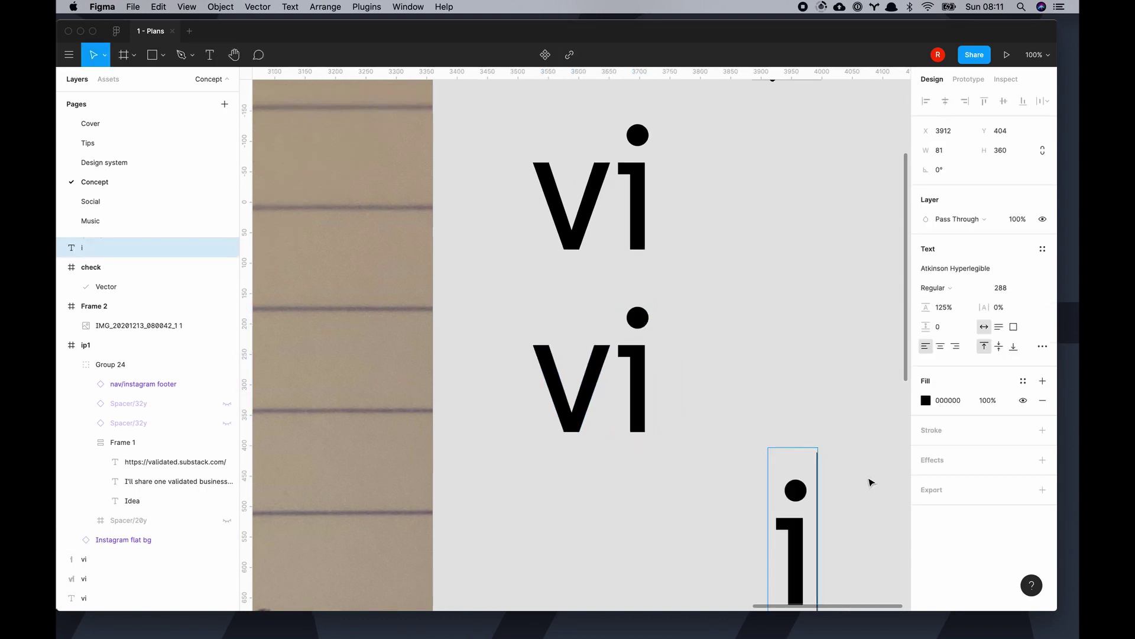
pyautogui.press('super+a')
pyautogui.write('i\\')
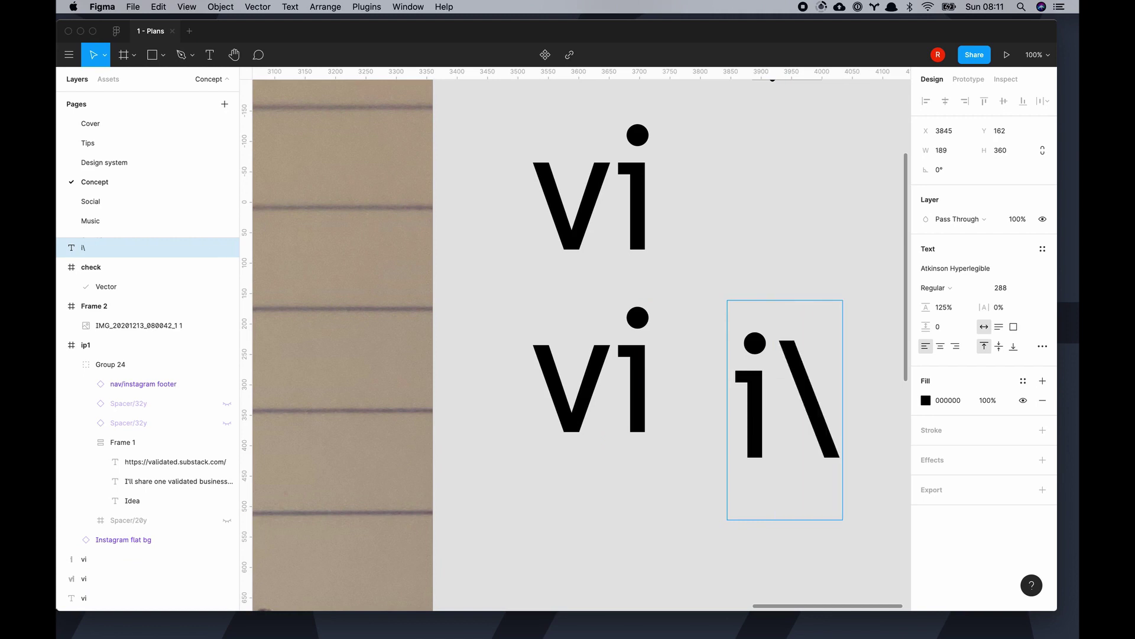
pyautogui.write('/')
pyautogui.press('Escape')
pyautogui.press('Escape')
# Step: Convert the iV text into vector outlines
pyautogui.hscroll(2, 690, 418)
pyautogui.scroll(2, 583, 440)
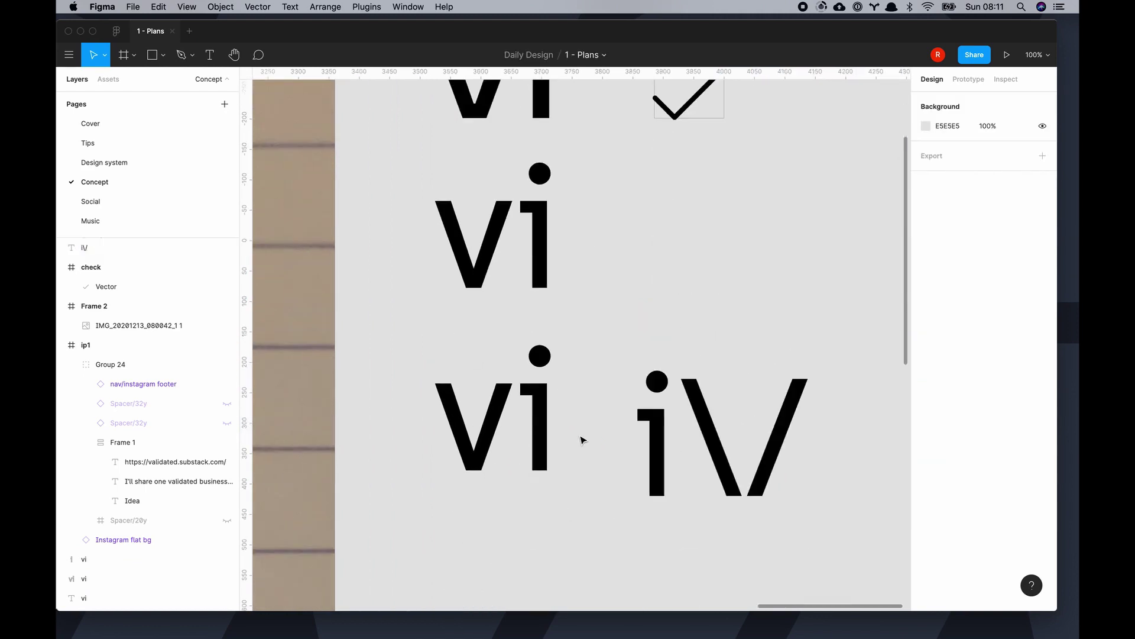
pyautogui.click(655, 468)
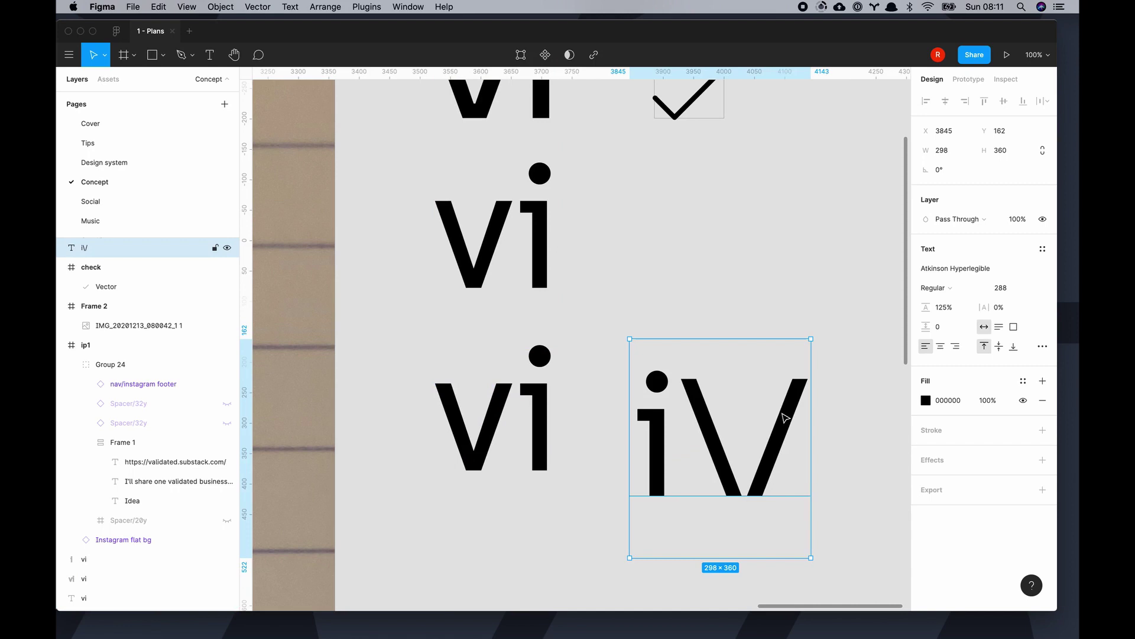
pyautogui.click(656, 467)
pyautogui.rightClick(830, 442)
pyautogui.click(828, 422)
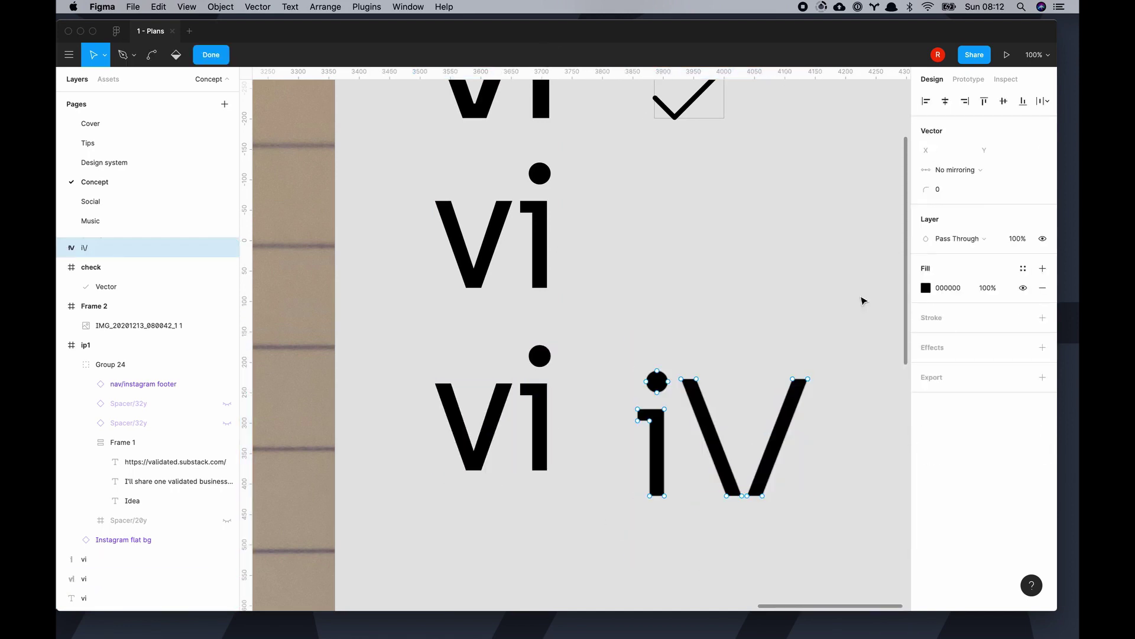
pyautogui.press('Escape')
pyautogui.press('Escape')
# Step: Create a '/' text layer, convert it to a vector, then delete it
pyautogui.press('t')
pyautogui.click(671, 278)
pyautogui.write('/')
pyautogui.press('Escape')
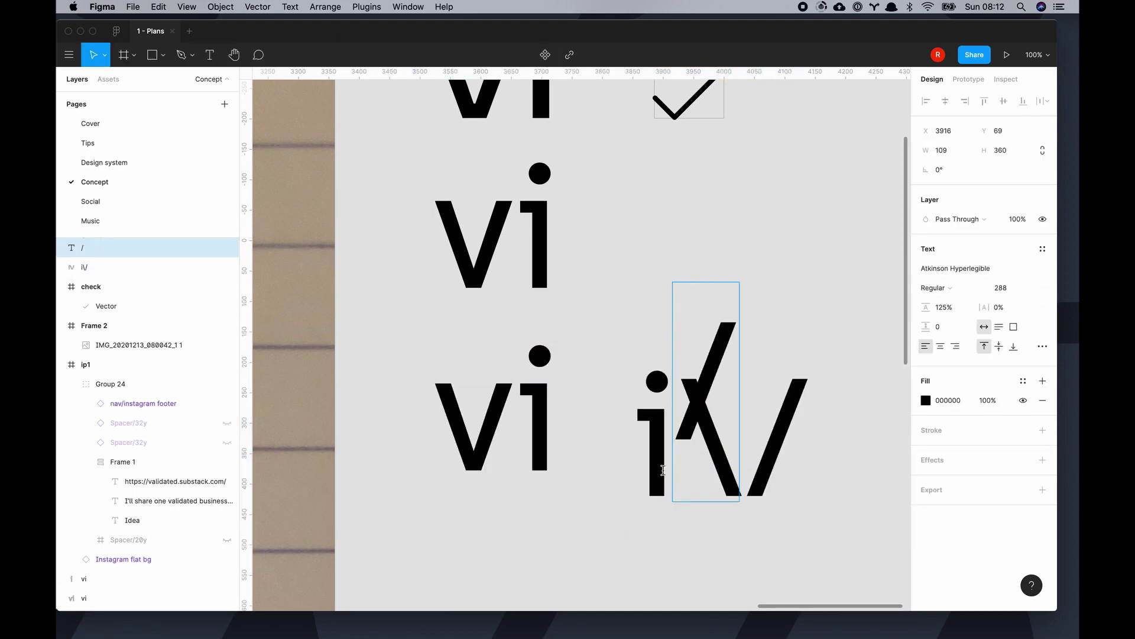
pyautogui.moveTo(699, 367); pyautogui.dragTo(449, 443)
pyautogui.rightClick(649, 271)
pyautogui.click(698, 421)
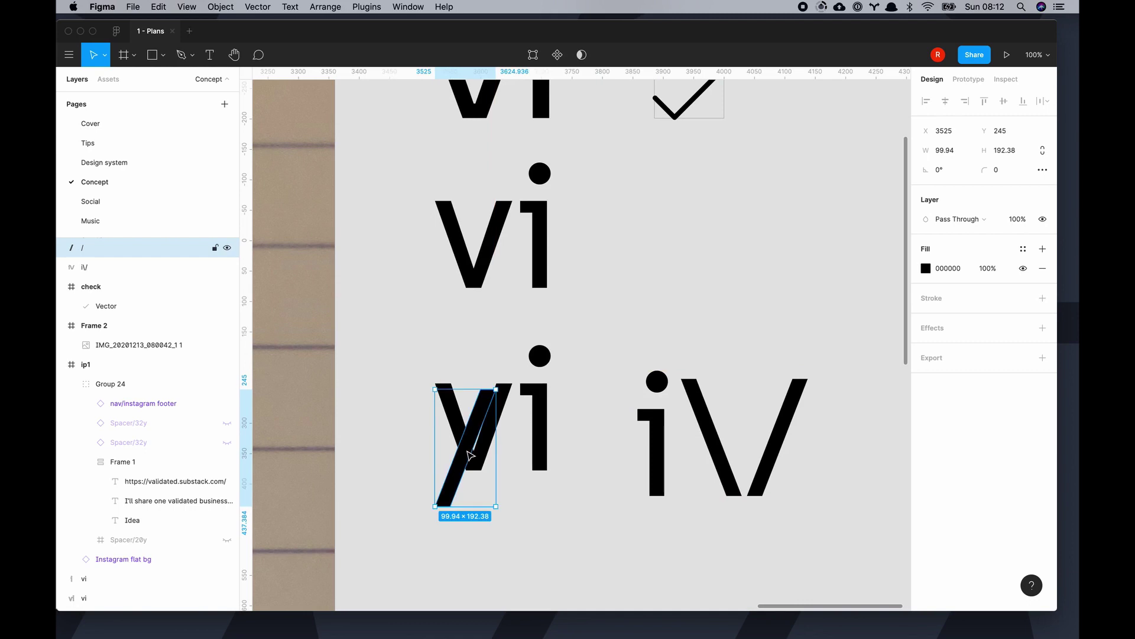
pyautogui.press('Delete')
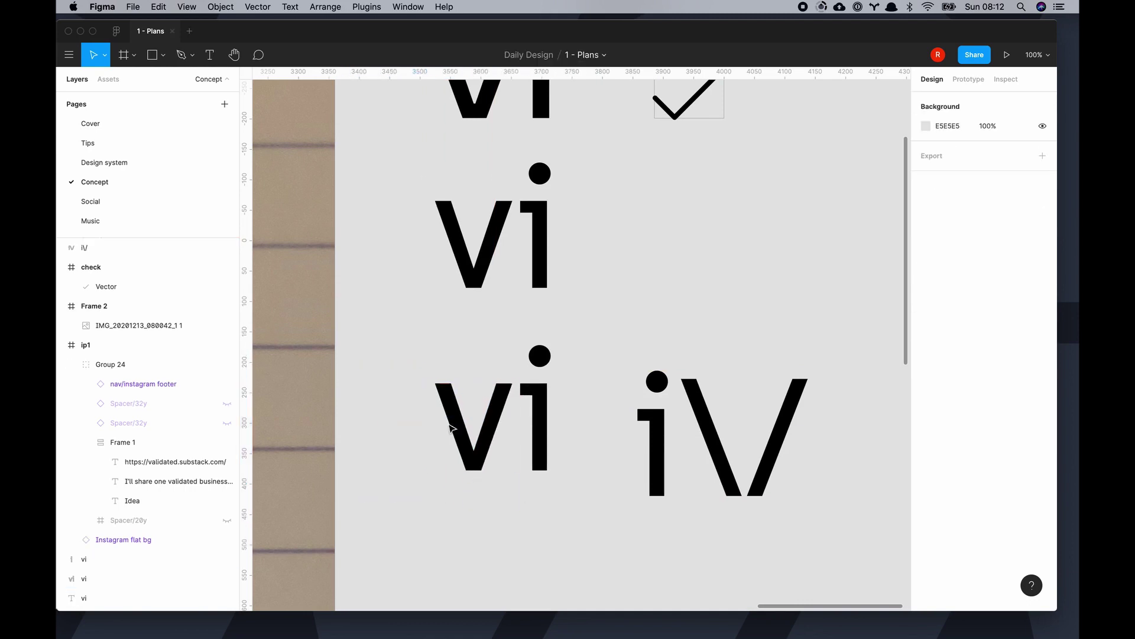
# Step: Delete part of the V in the bottom outlined 'vi'
pyautogui.doubleClick(455, 458)
pyautogui.press('Delete')
pyautogui.scroll(5, 426, 439)
pyautogui.hscroll(-5, 426, 439)
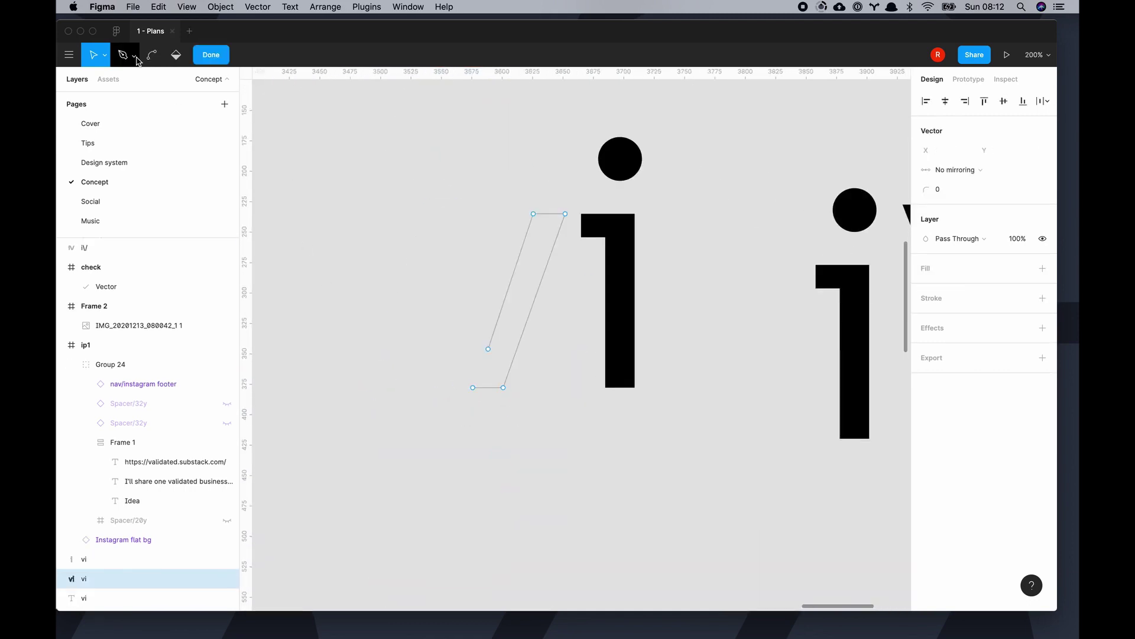
# Step: Draw a slash with the Pen, fill it 000000, and move it onto the middle V
pyautogui.press('p')
pyautogui.click(1043, 268)
pyautogui.click(926, 284)
pyautogui.write('000000')
pyautogui.press('Return')
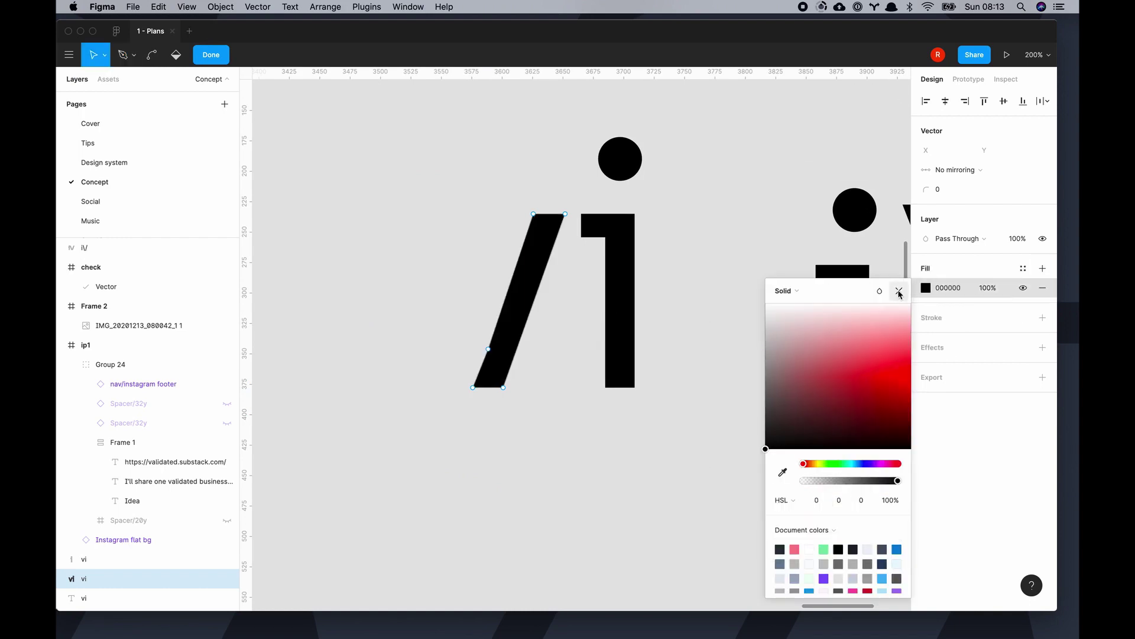
pyautogui.click(393, 254)
pyautogui.scroll(-5, 393, 254)
pyautogui.moveTo(570, 322); pyautogui.dragTo(473, 367)
pyautogui.scroll(5, 474, 367)
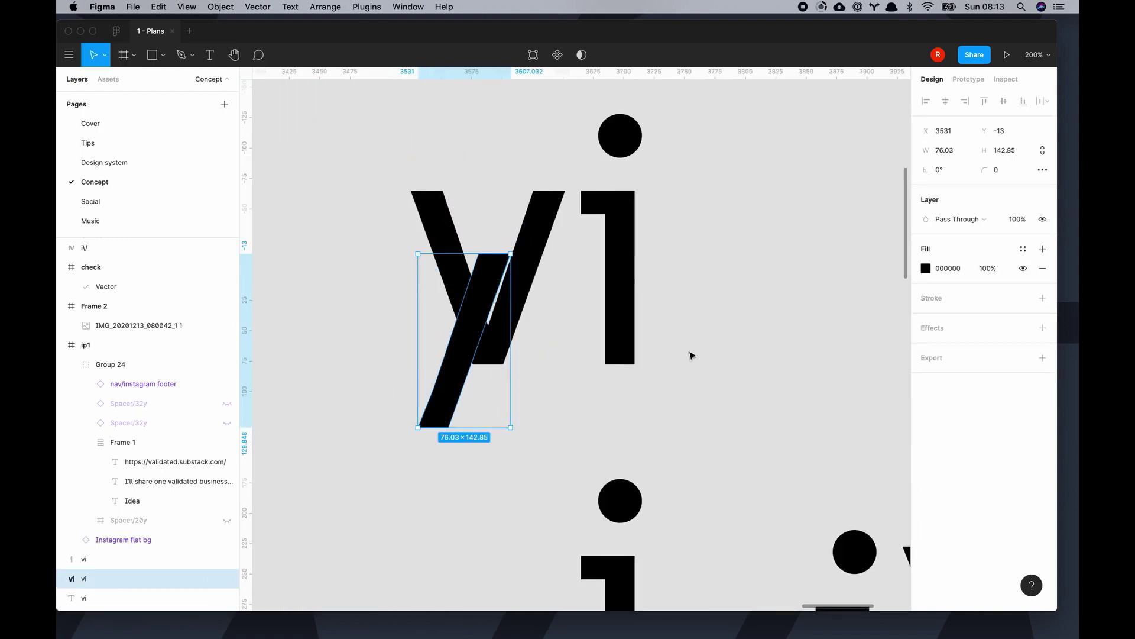
# Step: Change the slash fill to the background grey and check the cut
pyautogui.click(926, 267)
pyautogui.click(857, 527)
pyautogui.press('Escape')
pyautogui.scroll(-5, 667, 317)
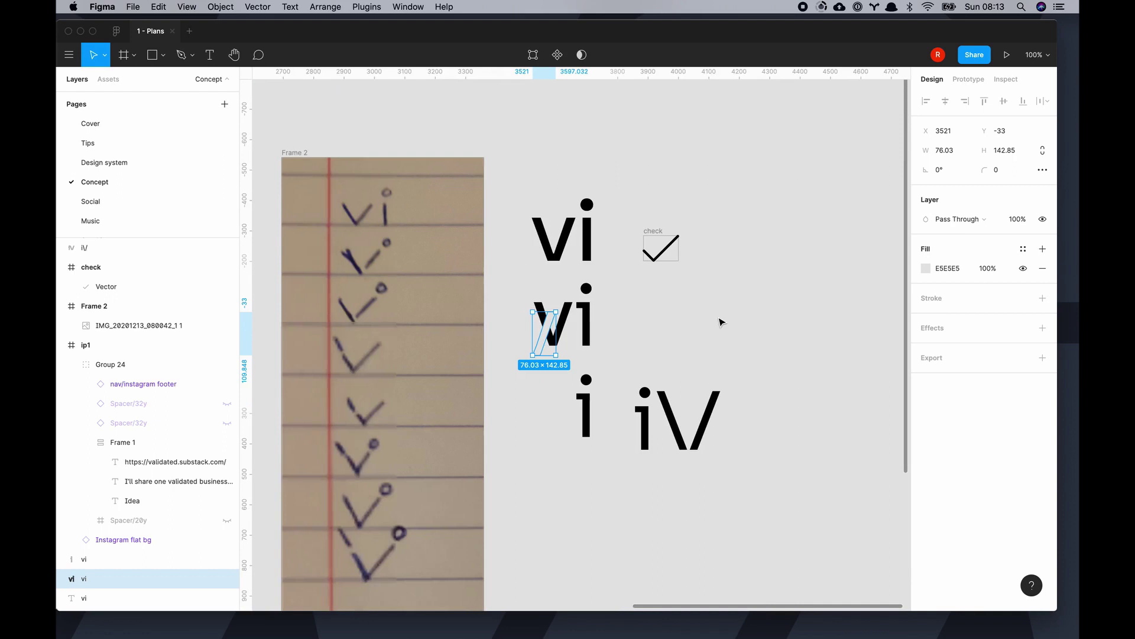
pyautogui.click(731, 328)
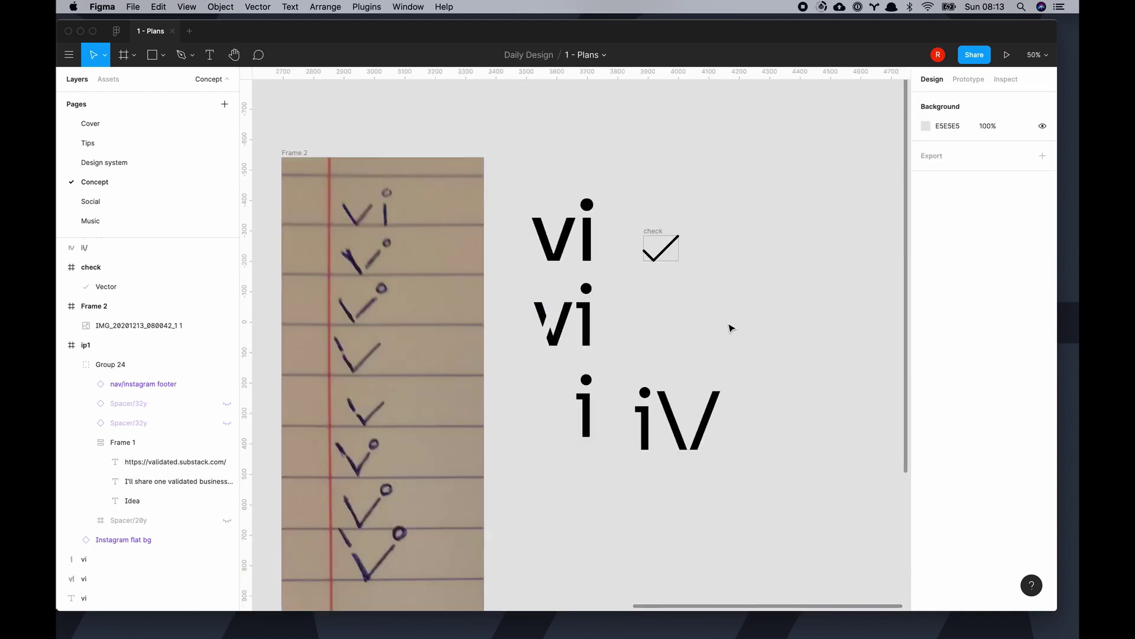
pyautogui.scroll(5, 731, 327)
pyautogui.hscroll(3, 525, 420)
pyautogui.click(434, 266)
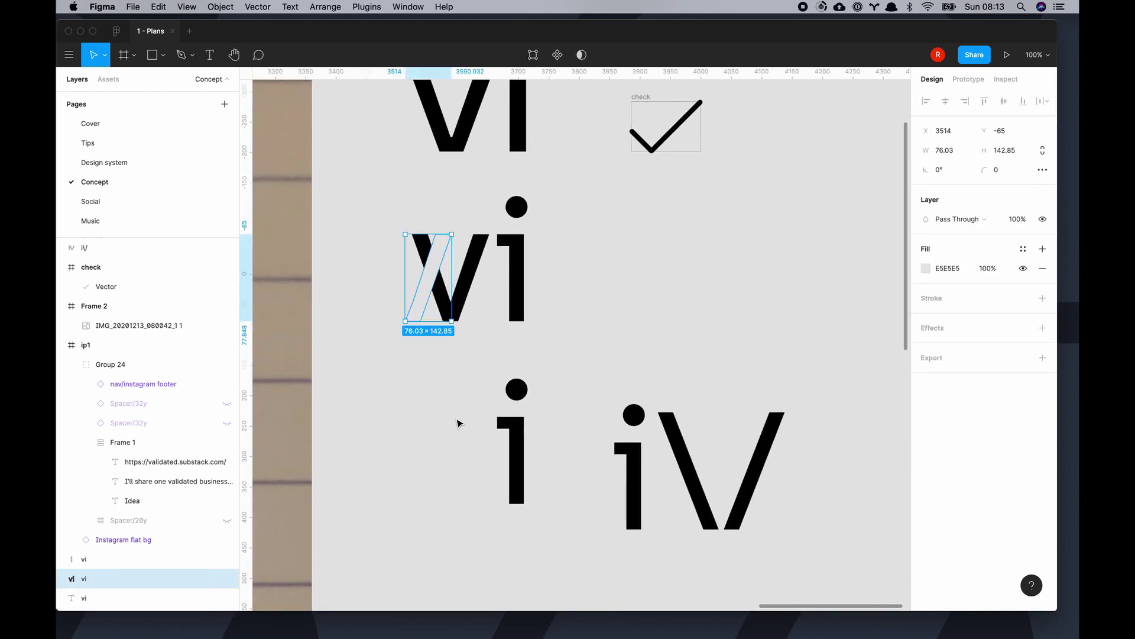
pyautogui.scroll(3, 448, 418)
pyautogui.hscroll(-3, 449, 421)
# Step: Try a black fill on the slash, then revert it to the background grey
pyautogui.click(926, 268)
pyautogui.moveTo(766, 299); pyautogui.dragTo(765, 429)
pyautogui.click(804, 510)
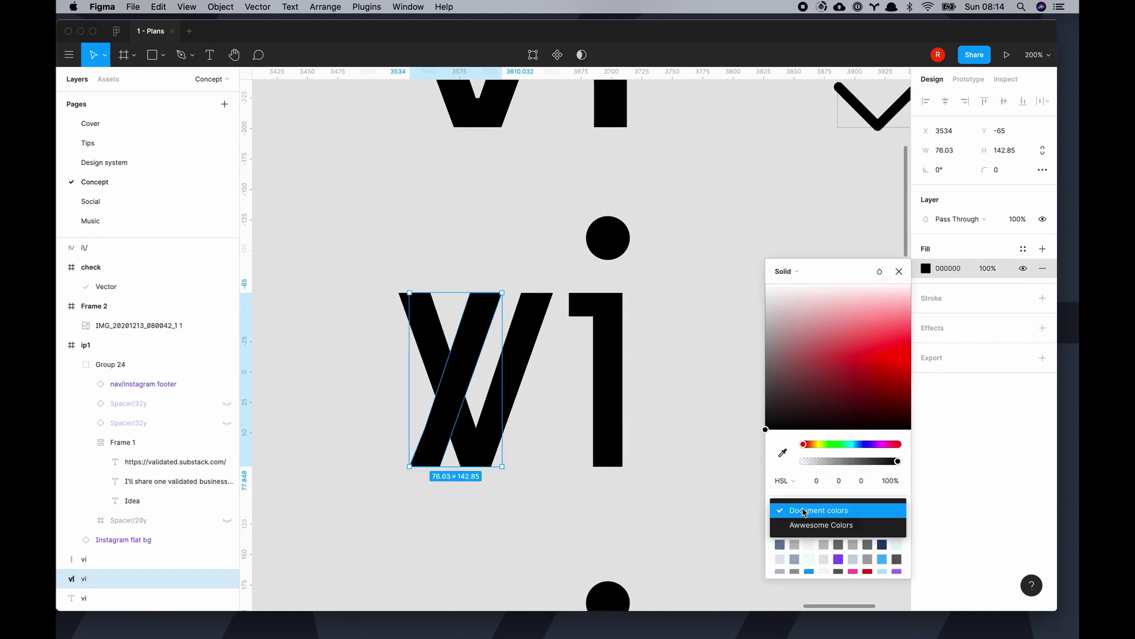
pyautogui.hotkey('alt', '3')
pyautogui.press('Escape')
pyautogui.press('Escape')
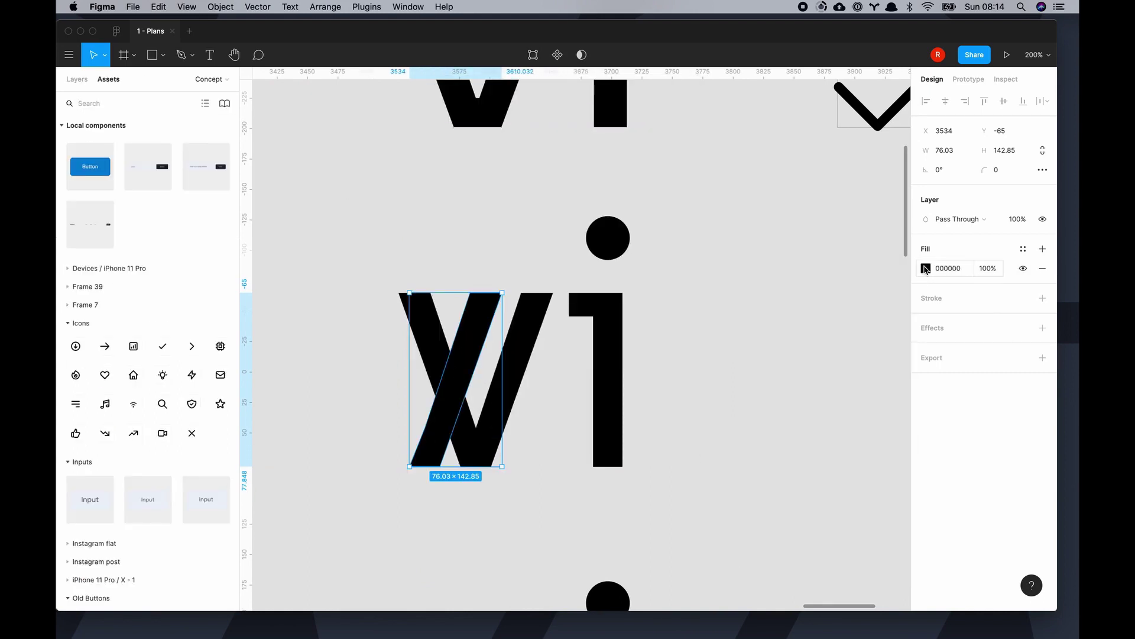
pyautogui.click(926, 268)
pyautogui.press('Escape')
pyautogui.click(464, 342)
pyautogui.click(692, 357)
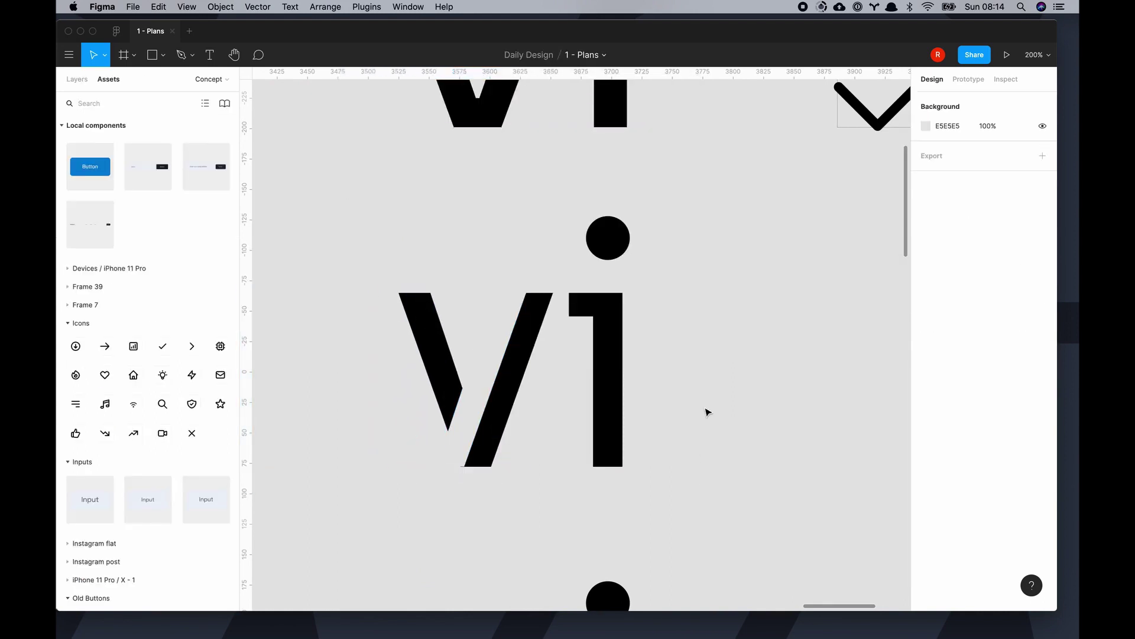
pyautogui.press('super+z')
pyautogui.click(778, 363)
# Step: Delete the i from the Vi text, flatten the V, and group it with the slash
pyautogui.press('super+z')
pyautogui.click(579, 369)
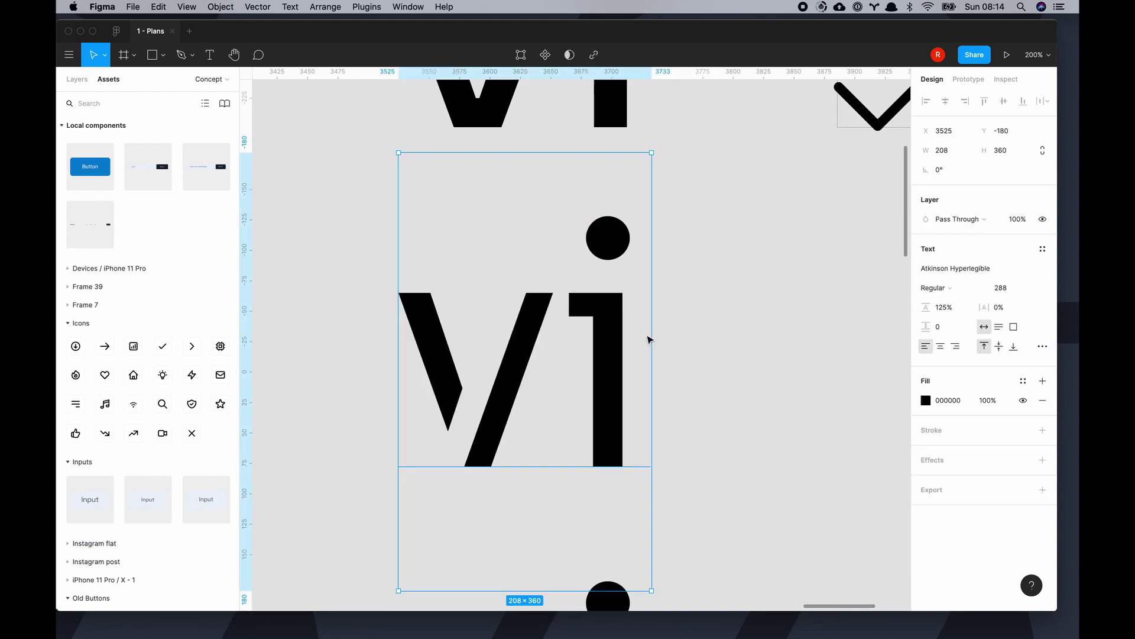
pyautogui.doubleClick(418, 347)
pyautogui.click(581, 337)
pyautogui.press('BackSpace')
pyautogui.press('Escape')
pyautogui.press('Escape')
pyautogui.rightClick(532, 329)
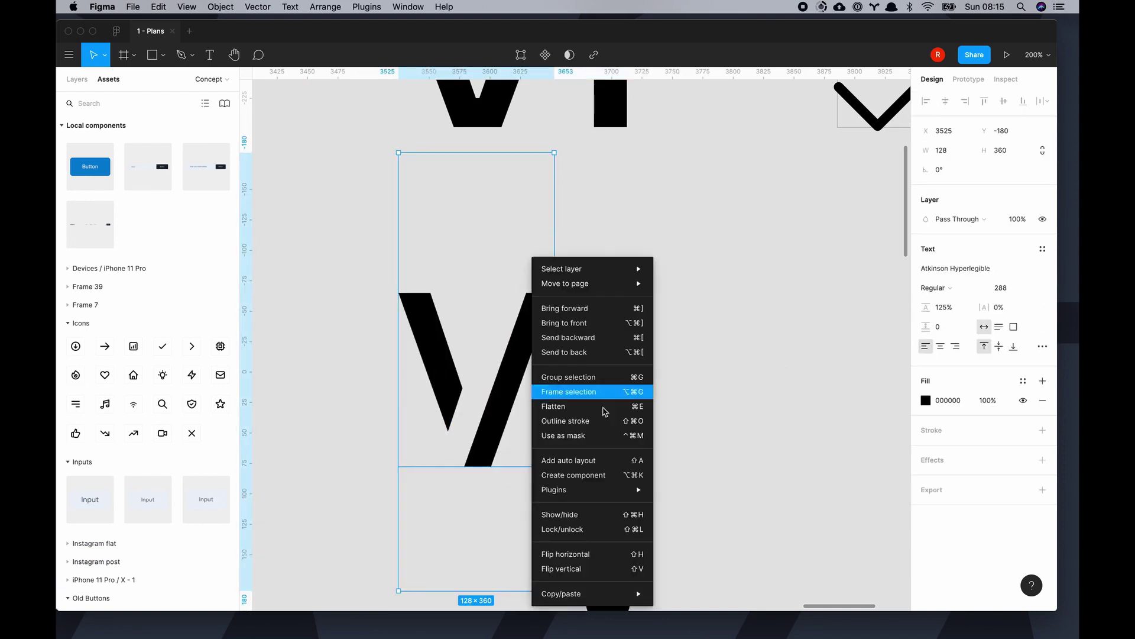
pyautogui.click(604, 406)
pyautogui.click(467, 384)
pyautogui.keyDown('shift'); pyautogui.click(426, 331); pyautogui.keyUp('shift')
pyautogui.press('super+g')
# Step: Paste a second copy of the slashed V into Frame 1
pyautogui.scroll(-5, 570, 388)
pyautogui.moveTo(570, 388); pyautogui.dragTo(799, 467)
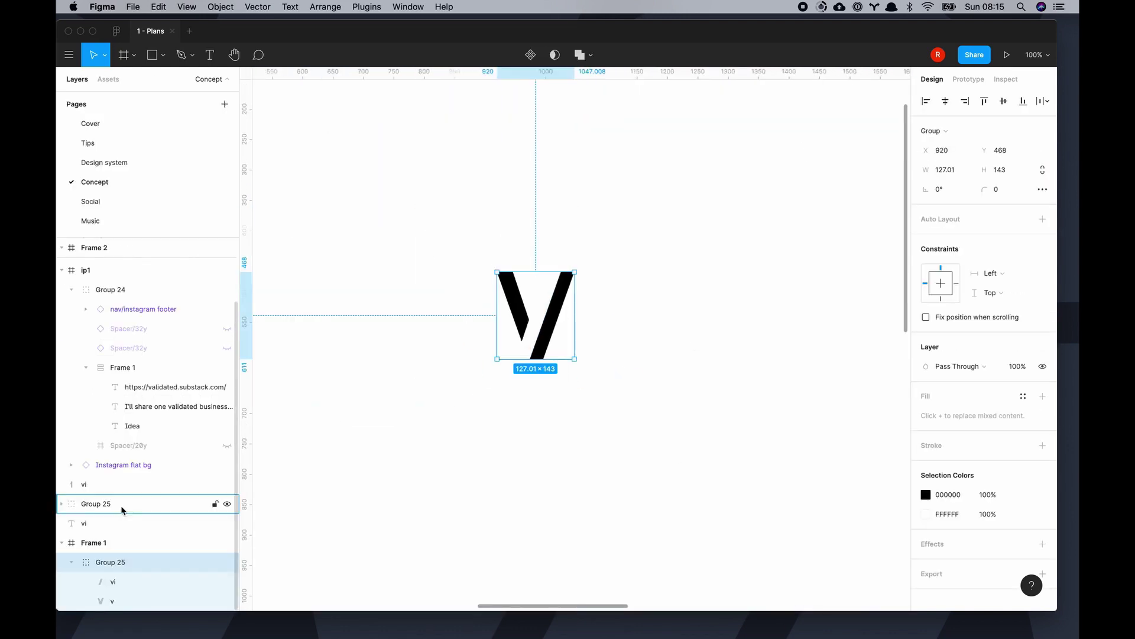
pyautogui.press('super+v')
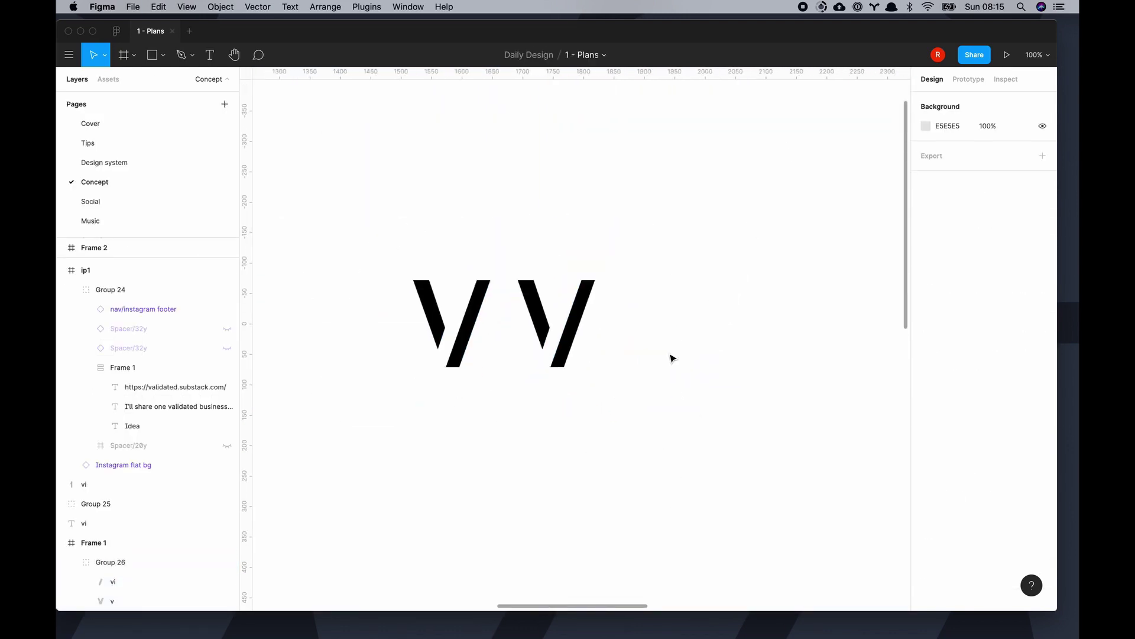
pyautogui.scroll(-5, 506, 390)
pyautogui.scroll(2, 504, 387)
pyautogui.scroll(-2, 503, 388)
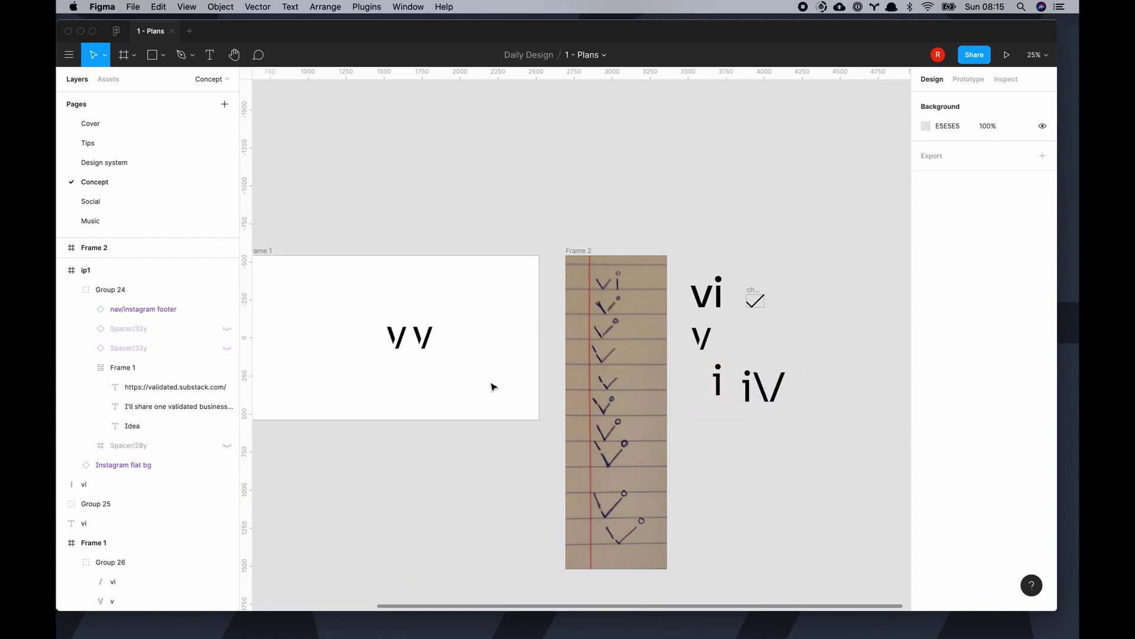
pyautogui.hscroll(-3, 494, 388)
# Step: Paste the i into Frame 1 and place it right of the two V's
pyautogui.press('super+v')
pyautogui.scroll(4, 571, 434)
pyautogui.moveTo(701, 402); pyautogui.dragTo(651, 187)
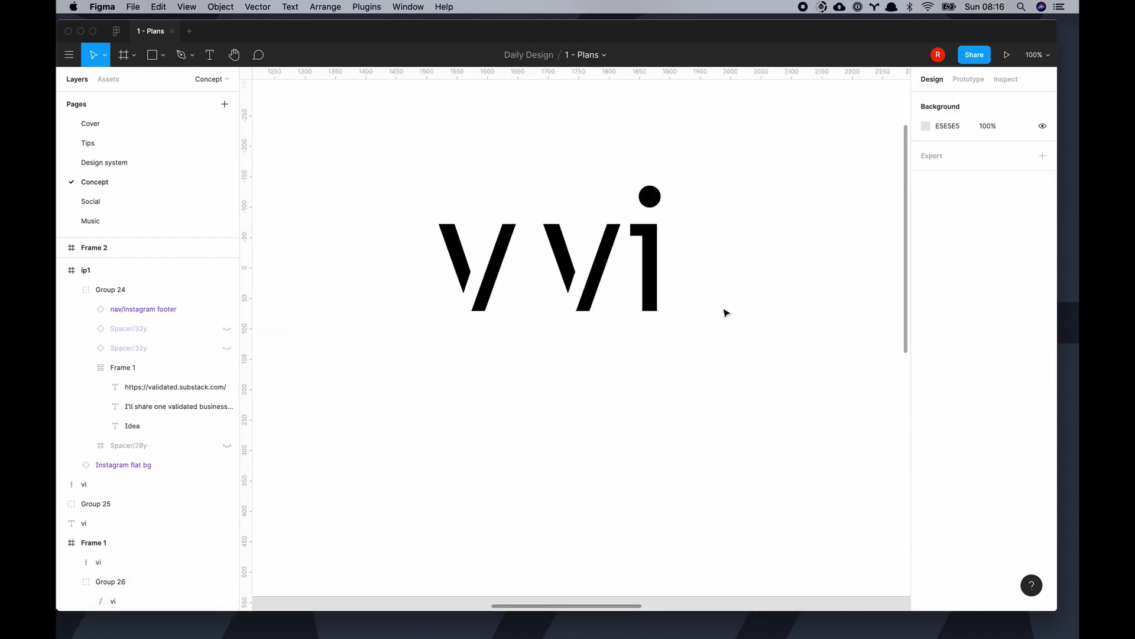
pyautogui.moveTo(651, 266); pyautogui.dragTo(701, 266)
pyautogui.click(594, 366)
# Step: Draw a pink F43F5E line between the second V and the i, slanted at -110°
pyautogui.click(163, 55)
pyautogui.click(145, 94)
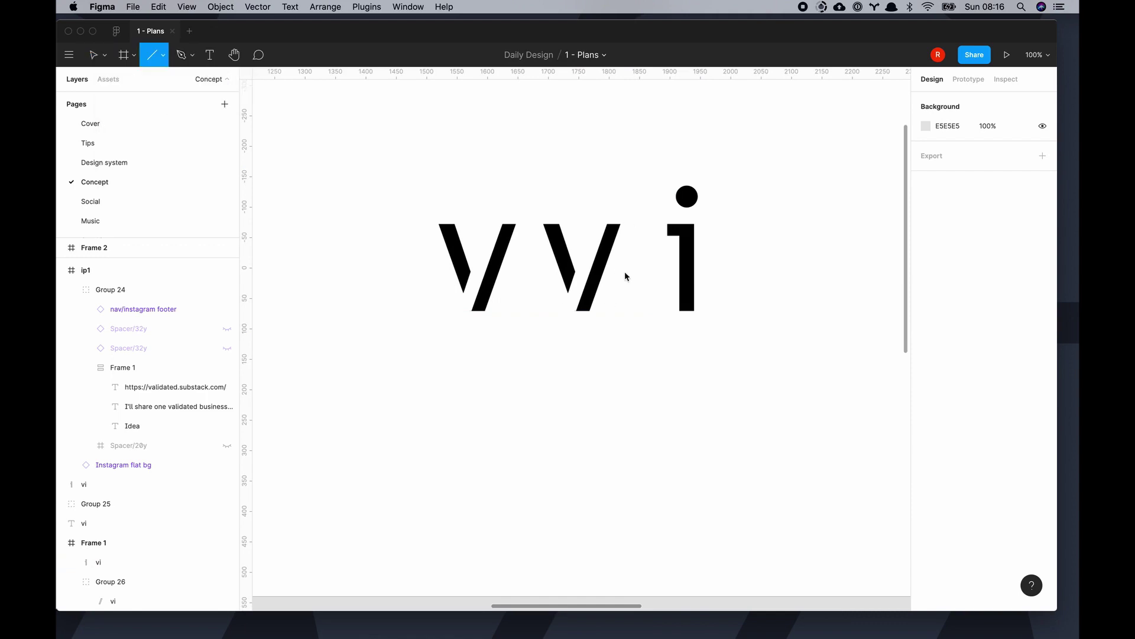
pyautogui.moveTo(626, 224); pyautogui.dragTo(627, 310)
pyautogui.scroll(5, 697, 266)
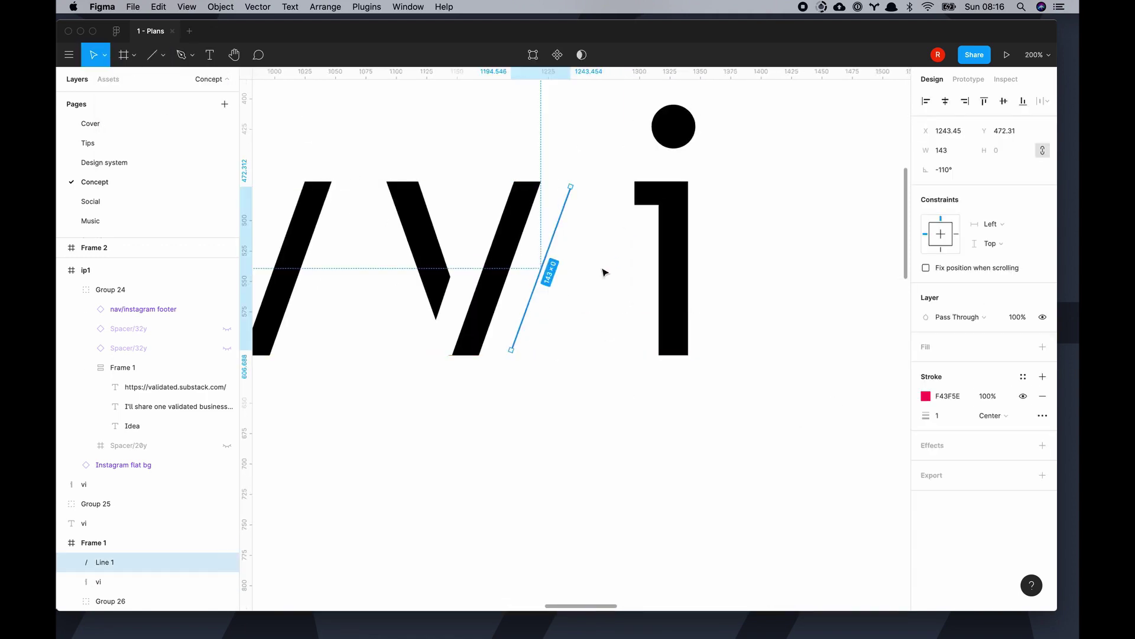
pyautogui.scroll(5, 604, 270)
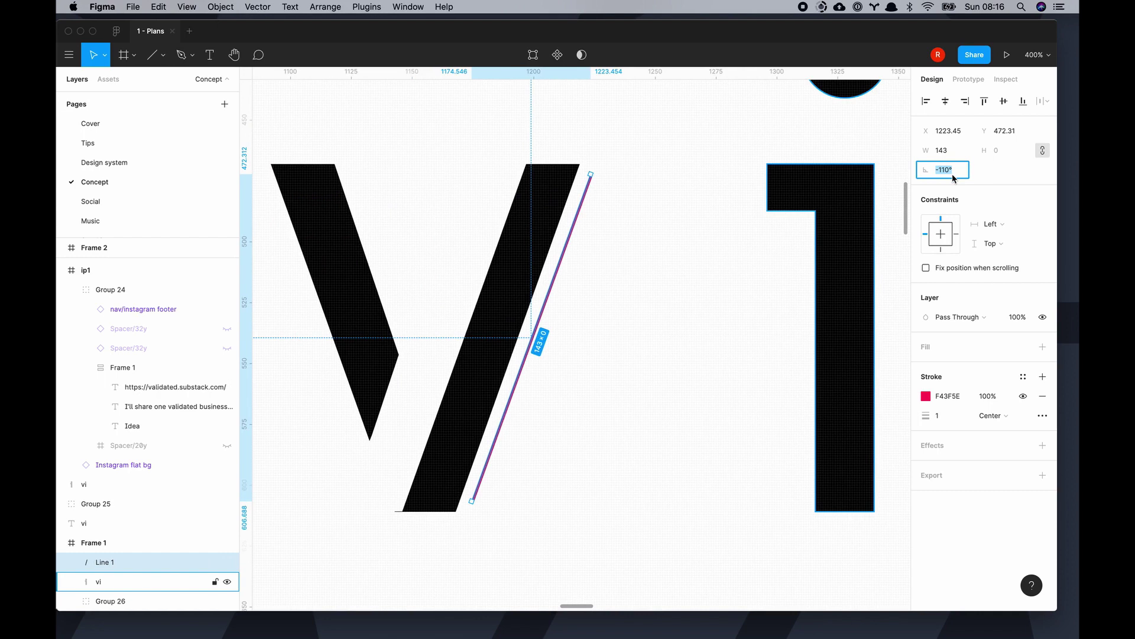
pyautogui.click(653, 228)
# Step: Nudge the pink line sideways and zoom out to check the whole mark
pyautogui.click(572, 228)
pyautogui.hotkey('shift', 'Left')
pyautogui.hotkey('shift', 'Right')
pyautogui.hotkey('shift', 'Right')
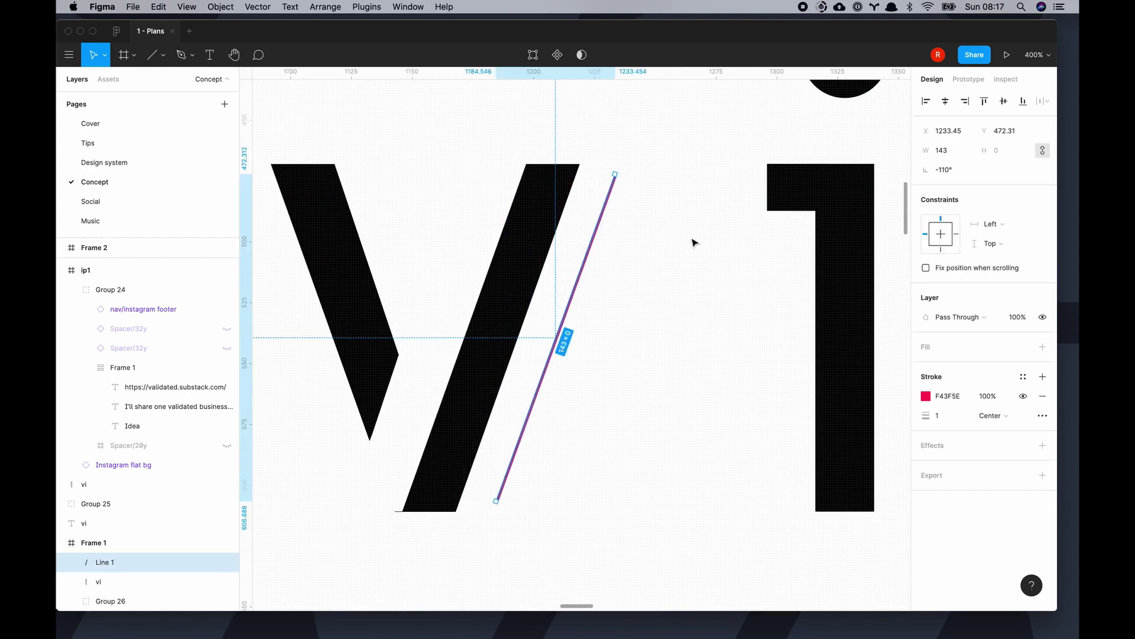
pyautogui.hotkey('shift', '0')
pyautogui.click(598, 435)
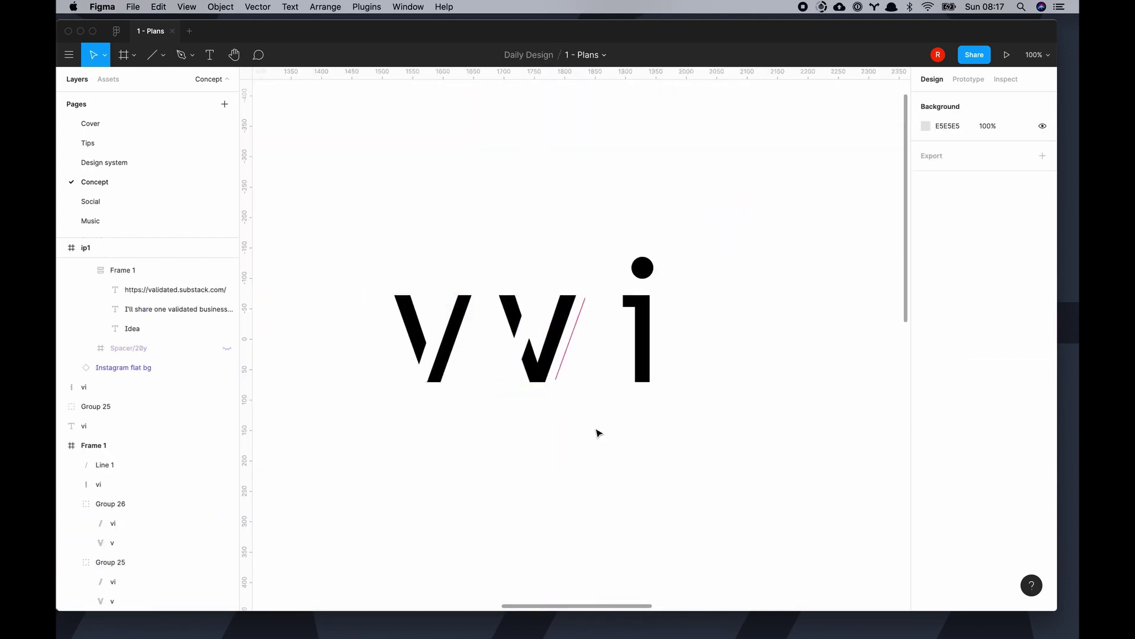
pyautogui.hotkey('shift', '1')
# Step: Move the pink line further right, about 10 units, beside the second V
pyautogui.scroll(5, 565, 381)
pyautogui.click(561, 364)
pyautogui.hotkey('shift', 'Right')
pyautogui.hotkey('shift', 'Right')
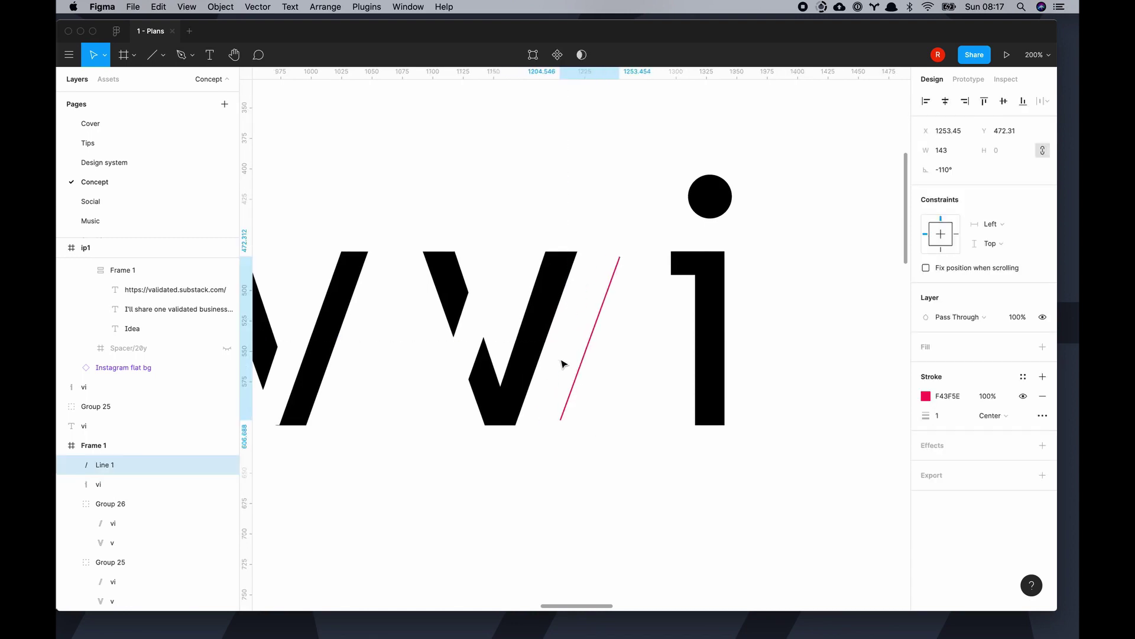
pyautogui.hotkey('shift', 'Right')
pyautogui.hotkey('shift', '0')
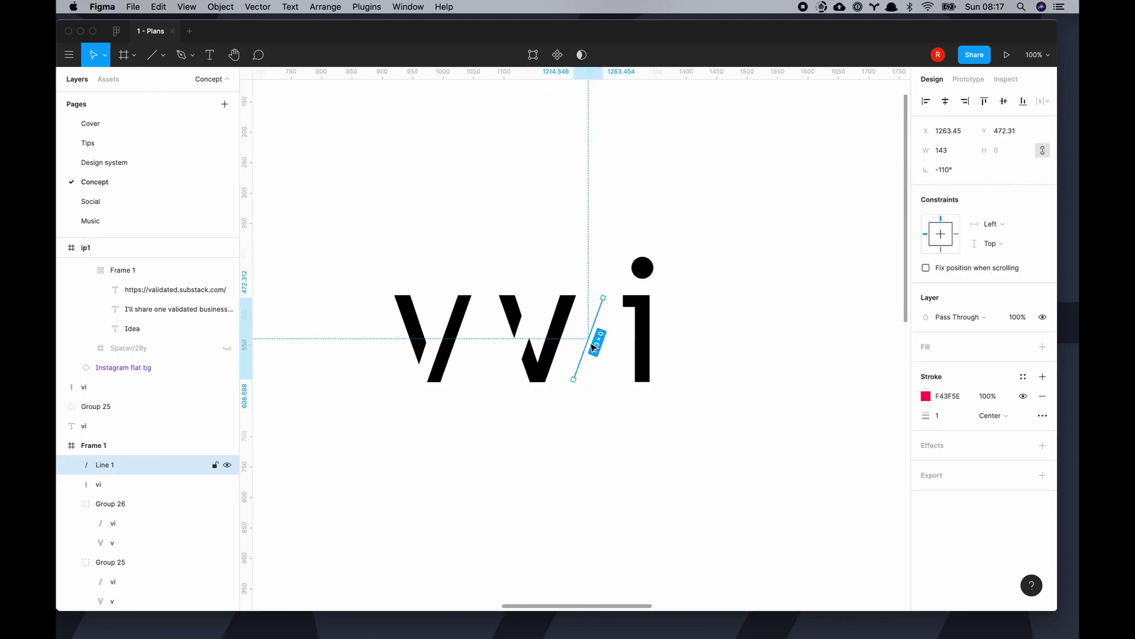
pyautogui.press('+')
pyautogui.click(603, 329)
pyautogui.click(603, 336)
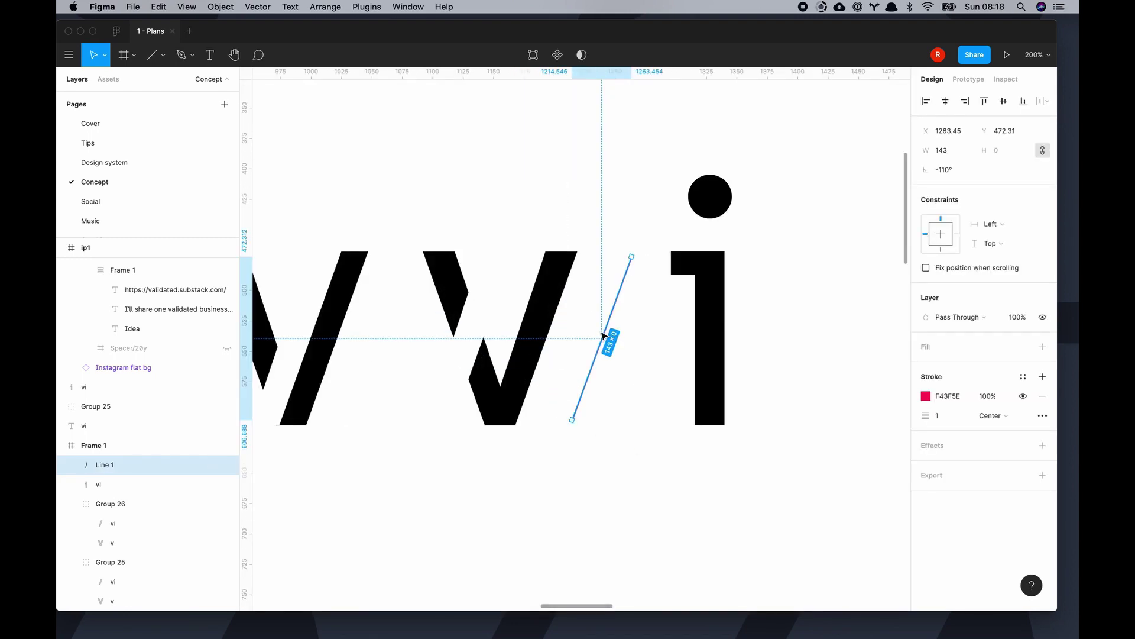
pyautogui.click(608, 334)
# Step: Tilt the i -20° to match the line's slant and shift it toward the V
pyautogui.click(707, 331)
pyautogui.moveTo(925, 169); pyautogui.dragTo(870, 304)
pyautogui.click(872, 305)
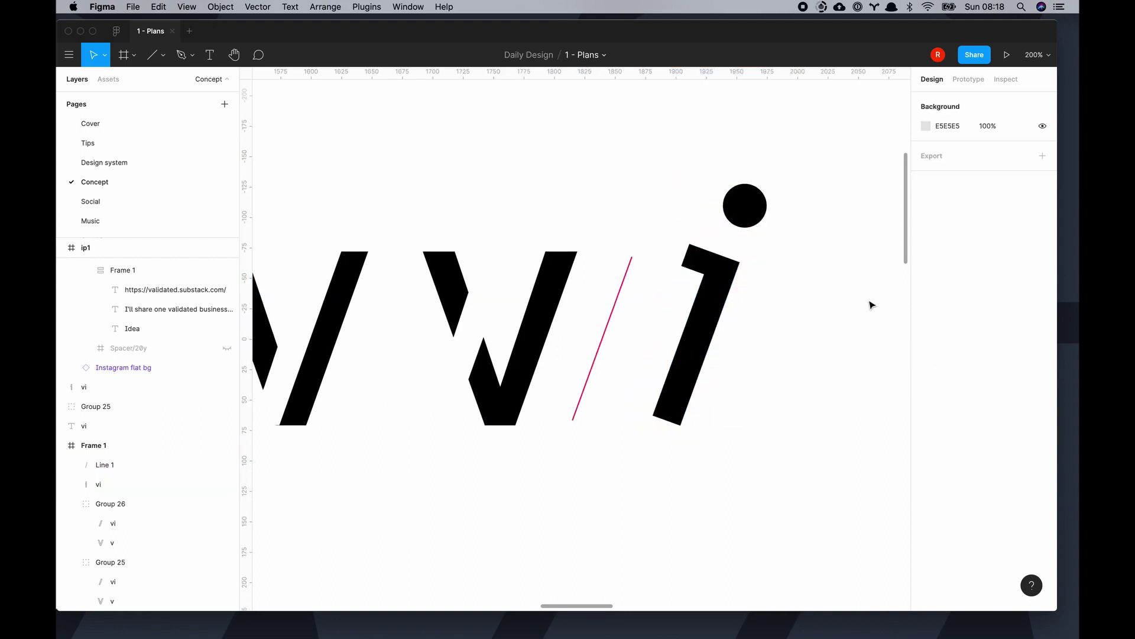
pyautogui.hotkey('shift', 'Left')
pyautogui.hotkey('shift', 'Left')
pyautogui.hotkey('shift', 'Left')
pyautogui.hotkey('shift', 'Left')
pyautogui.hotkey('shift', 'Left')
pyautogui.hotkey('shift', 'Left')
pyautogui.hotkey('shift', 'Left')
pyautogui.hotkey('shift', 'Left')
pyautogui.hotkey('shift', 'Left')
pyautogui.hotkey('shift', 'Left')
pyautogui.hotkey('shift', 'Left')
pyautogui.hotkey('shift', 'Left')
pyautogui.hotkey('shift', 'Left')
pyautogui.hotkey('shift', 'Left')
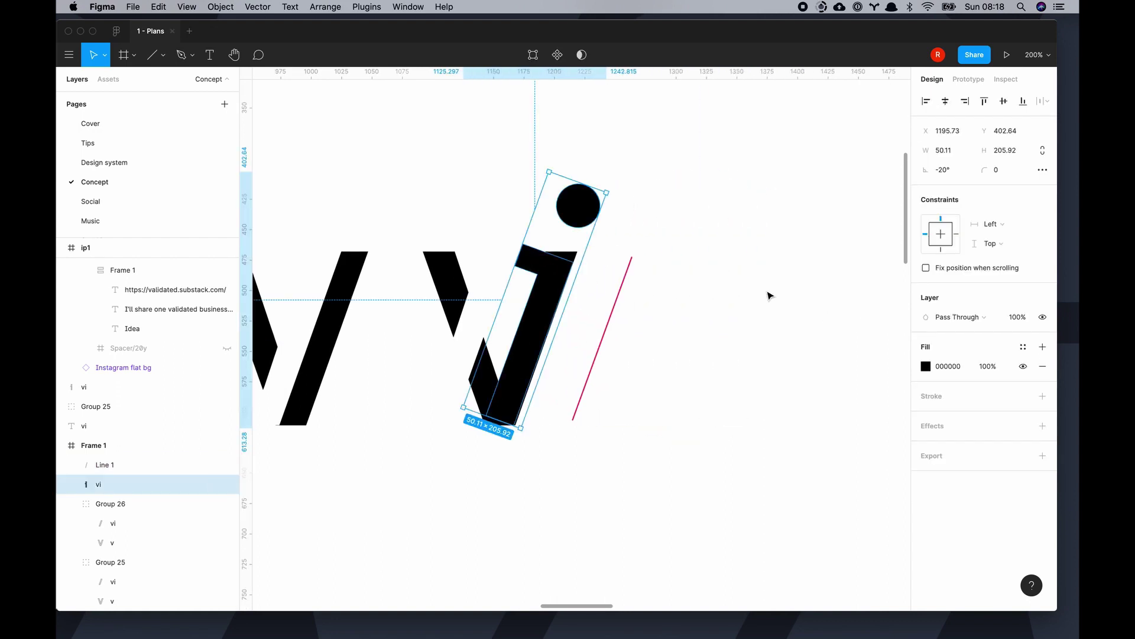
# Step: Undo and redo the i overlapping the V to compare both positions
pyautogui.press('-')
pyautogui.press('super+z')
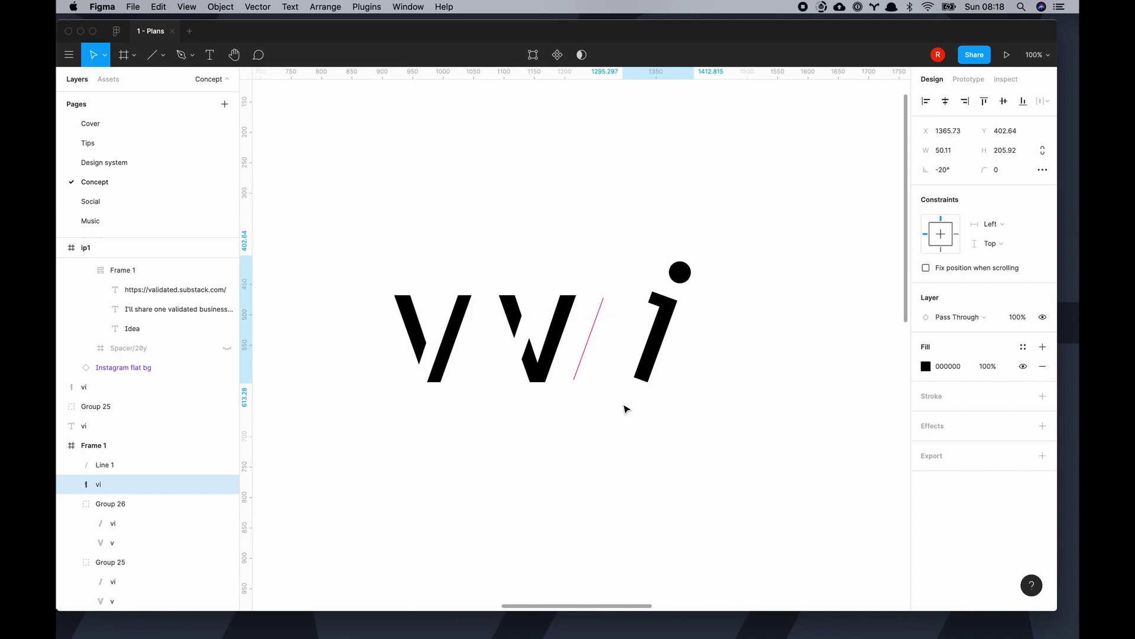
pyautogui.press('super+shift+z')
pyautogui.press('+')
# Step: Add a '-' text layer beside the top of the i and fill it pink F43F5E
pyautogui.press('super+z')
pyautogui.press('t')
pyautogui.click(608, 443)
pyautogui.write('-')
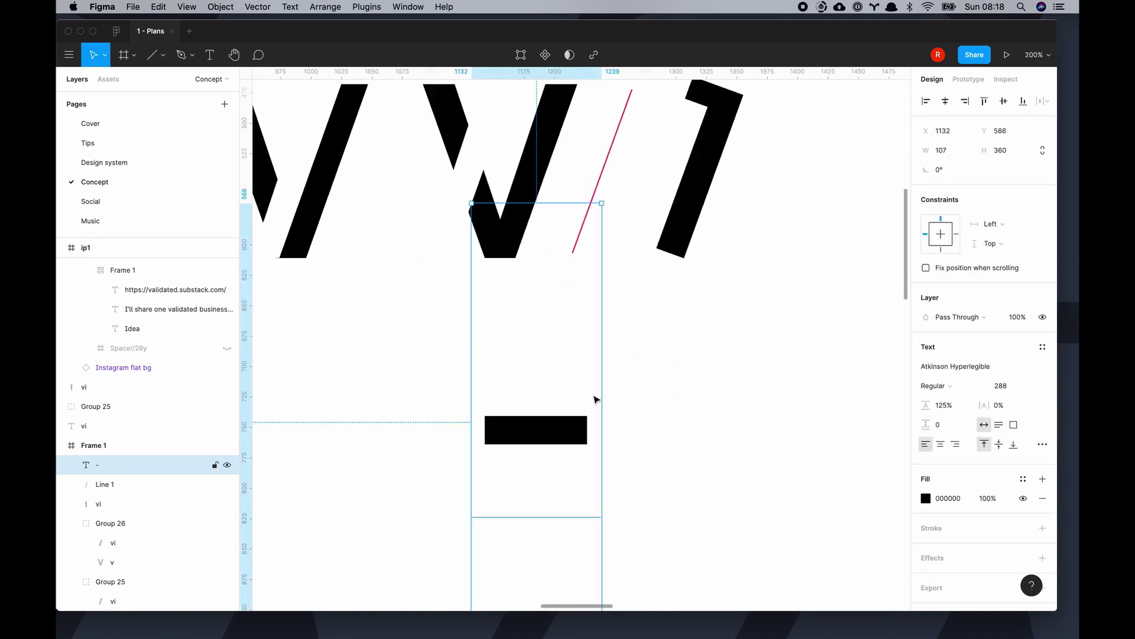
pyautogui.press('Escape')
pyautogui.press('super+z')
pyautogui.moveTo(613, 246); pyautogui.dragTo(773, 334)
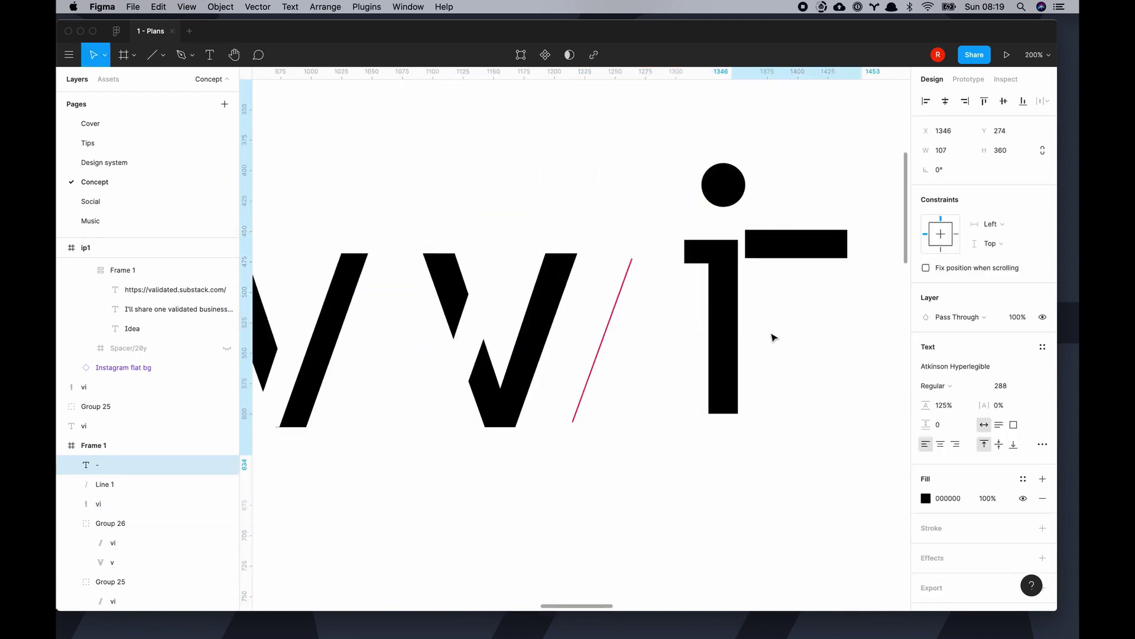
pyautogui.click(926, 498)
pyautogui.click(779, 547)
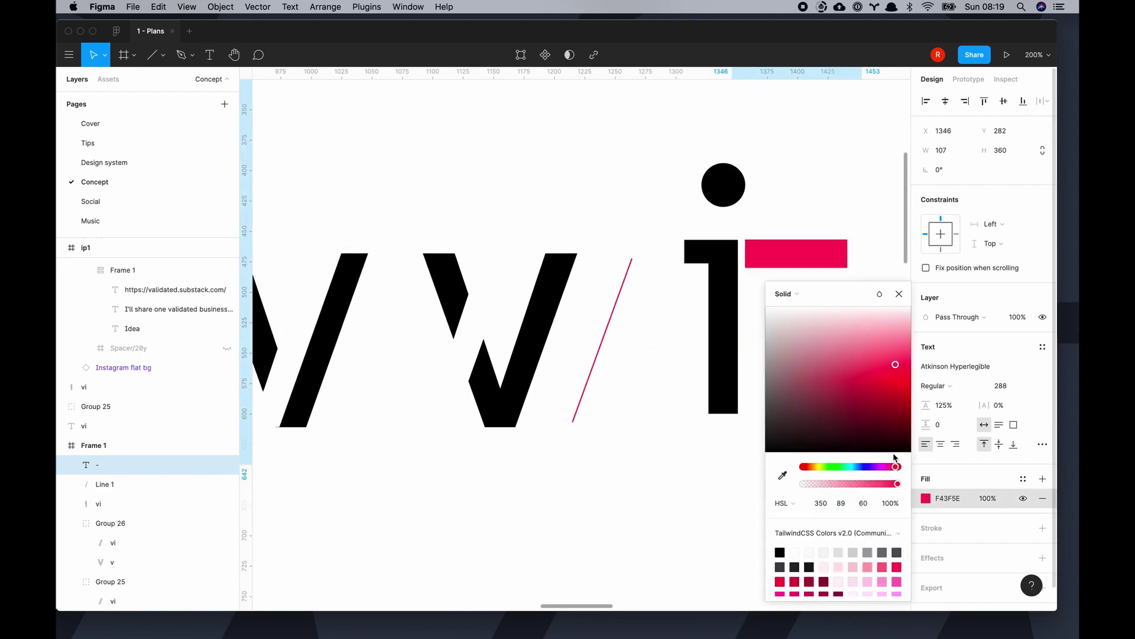
pyautogui.click(811, 260)
# Step: Draw a small black rectangular bar capping the second V's right stroke
pyautogui.doubleClick(723, 355)
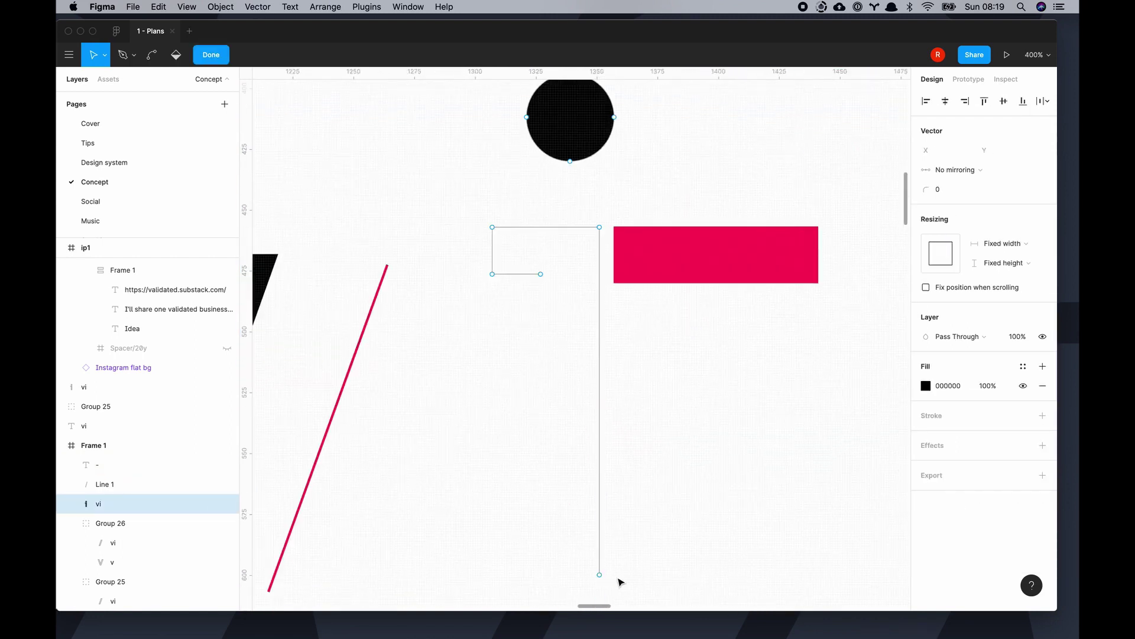
pyautogui.click(600, 274)
pyautogui.press('Escape')
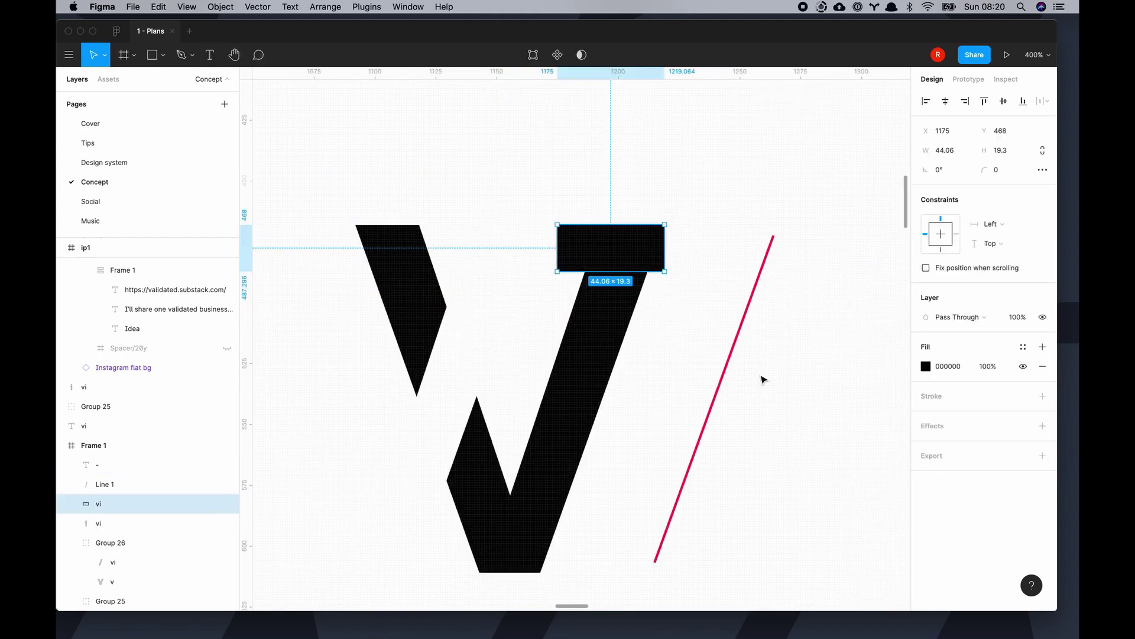
pyautogui.hotkey('shift', '0')
pyautogui.hotkey('shift', '=')
pyautogui.hotkey('shift', '=')
pyautogui.press('-')
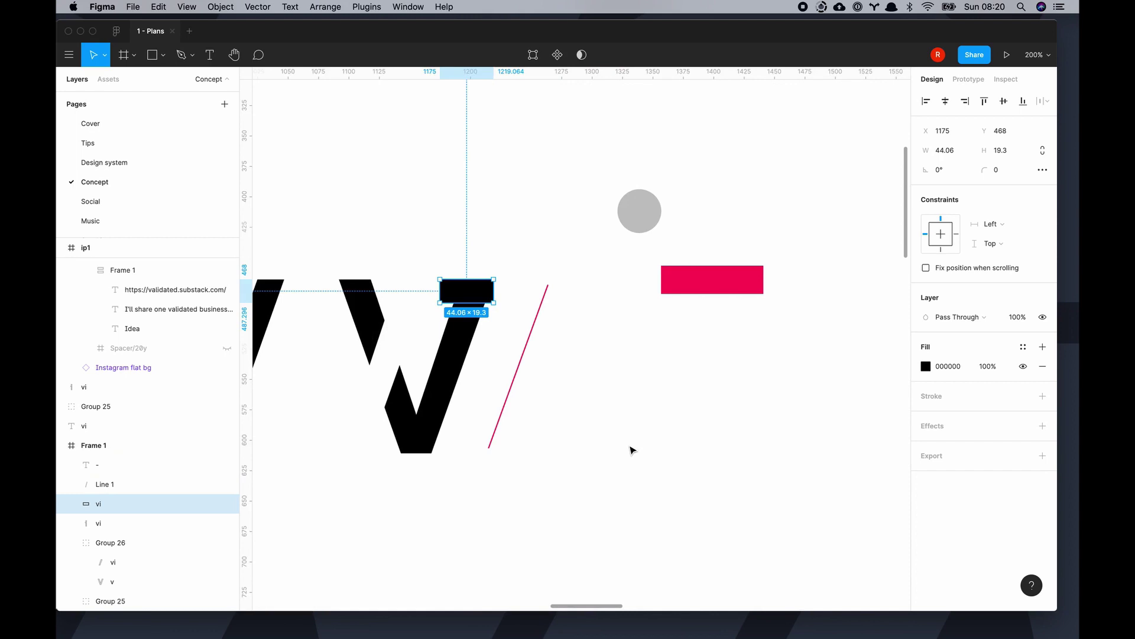
pyautogui.press('Escape')
# Step: Select the black bar over the V, leaving point editing and clearing other selections
pyautogui.press('t')
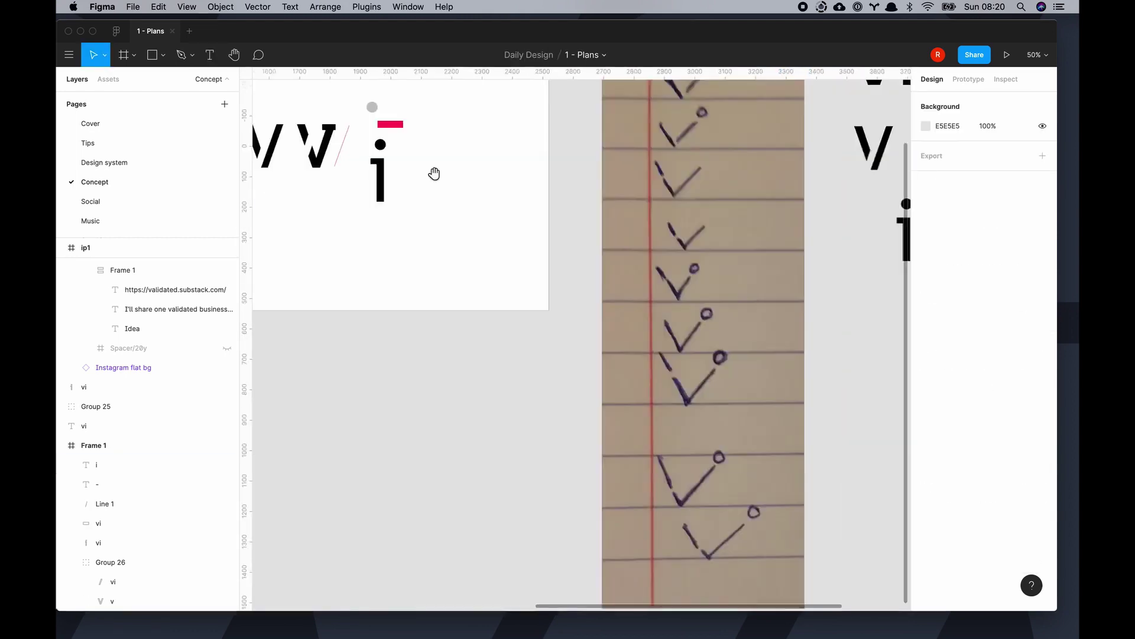
pyautogui.hscroll(-3, 434, 172)
pyautogui.scroll(3, 570, 424)
pyautogui.click(648, 271)
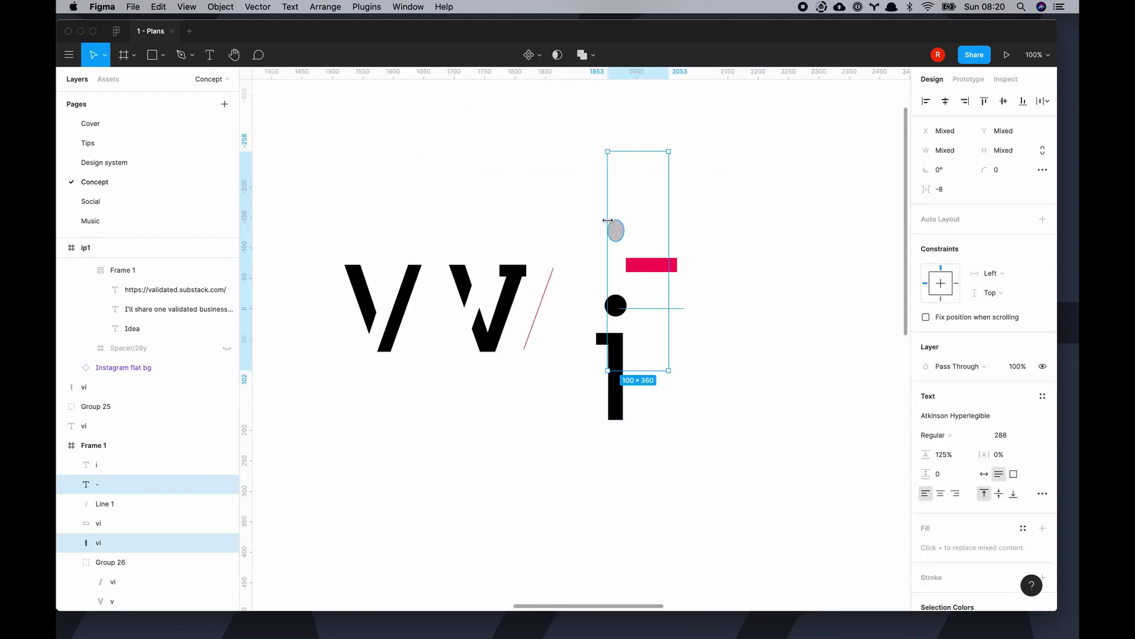
pyautogui.click(664, 308)
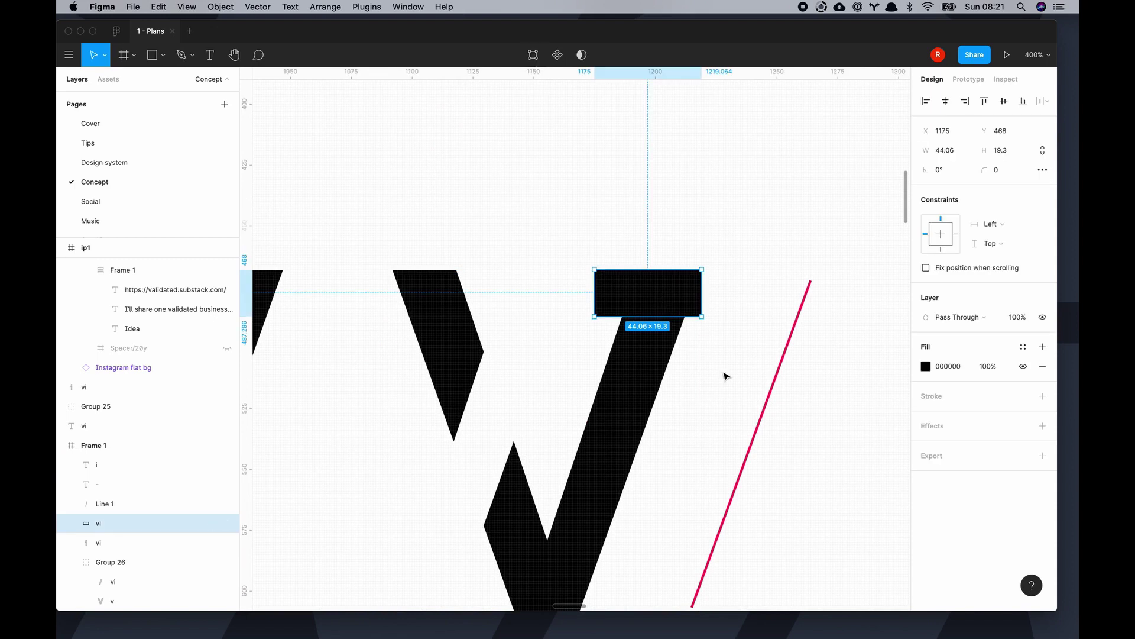
pyautogui.click(211, 55)
pyautogui.scroll(5, 791, 335)
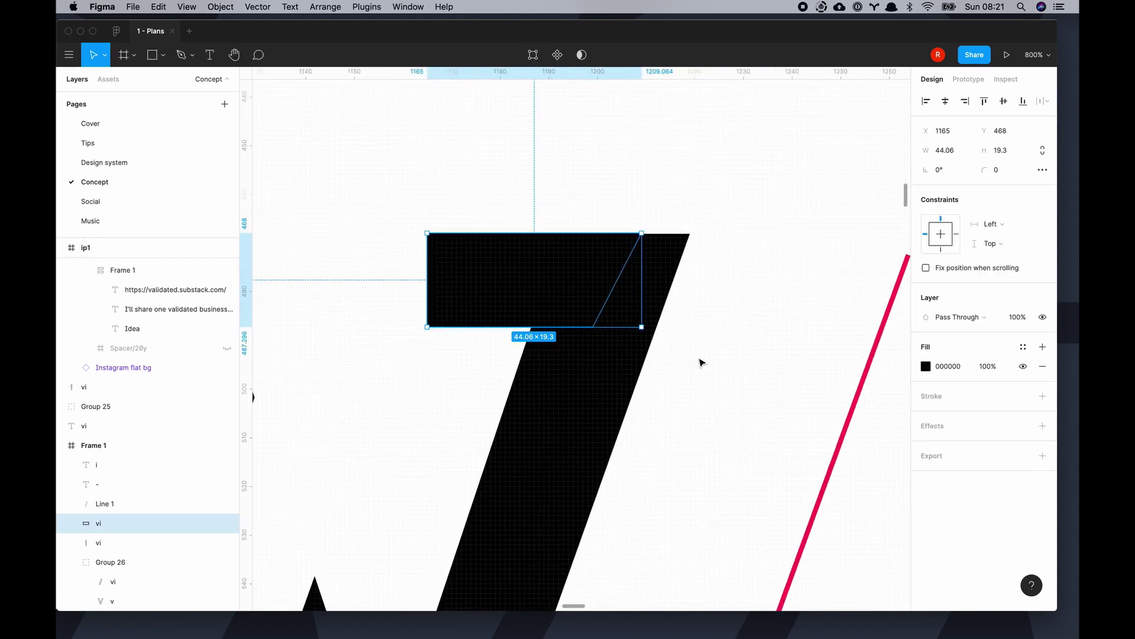
pyautogui.scroll(-5, 832, 472)
pyautogui.press('Escape')
pyautogui.scroll(-3, 779, 355)
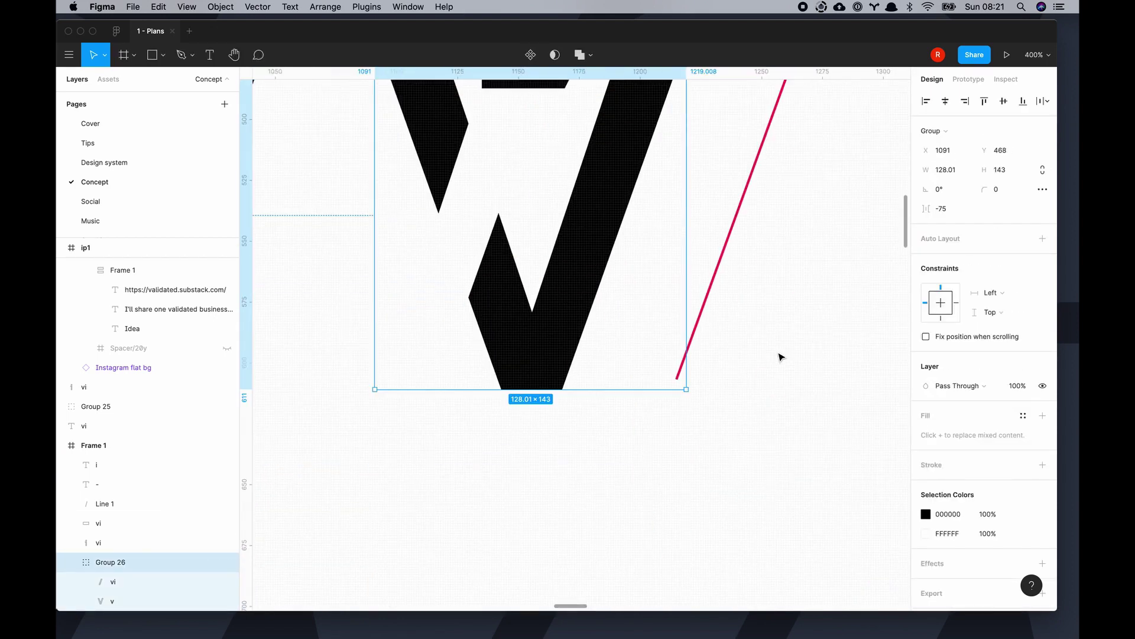
pyautogui.press('Escape')
# Step: Move the bar left onto the V and nudge it flush with the top, at X 1119
pyautogui.moveTo(668, 276); pyautogui.dragTo(619, 276)
pyautogui.press('Return')
pyautogui.press('Escape')
pyautogui.press('Left')
pyautogui.press('Left')
pyautogui.press('Left')
pyautogui.press('Left')
pyautogui.press('Left')
pyautogui.press('Left')
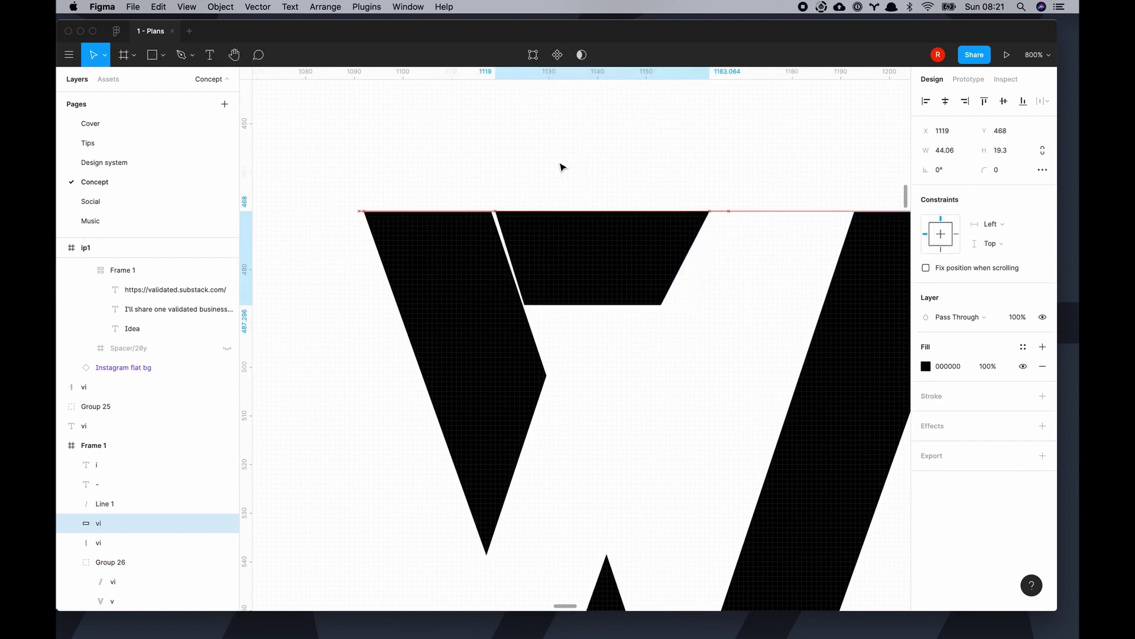
pyautogui.press('Escape')
pyautogui.hotkey('shift', 'Right')
pyautogui.hotkey('shift', 'Right')
pyautogui.hotkey('shift', 'Right')
pyautogui.hotkey('shift', 'Right')
pyautogui.press('-')
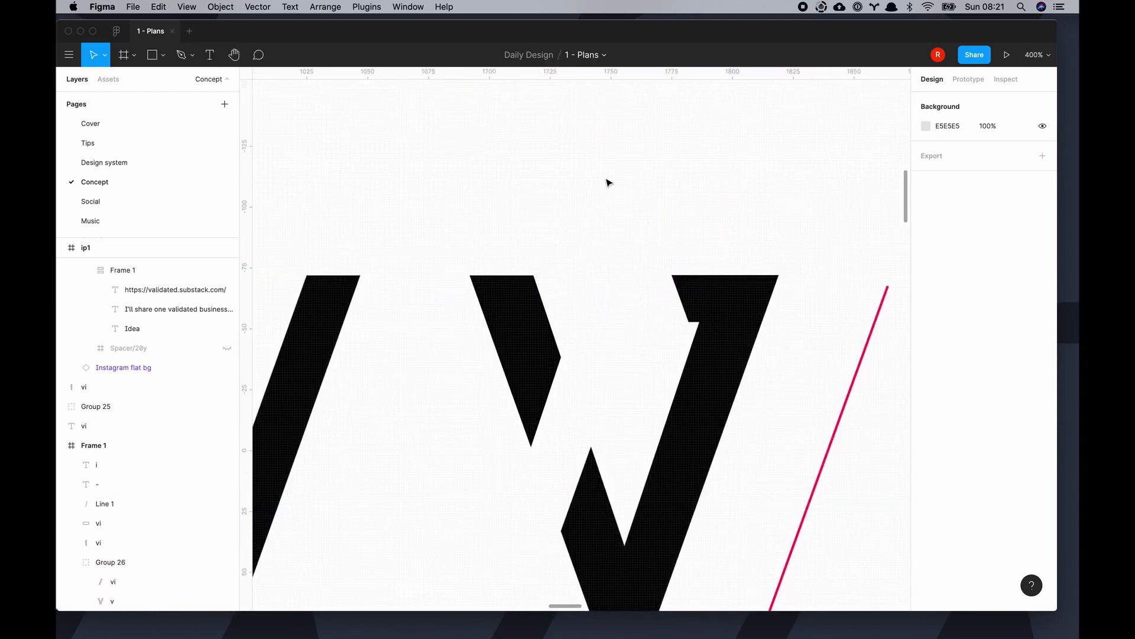
pyautogui.press('super+z')
pyautogui.press('Escape')
pyautogui.hotkey('shift', '1')
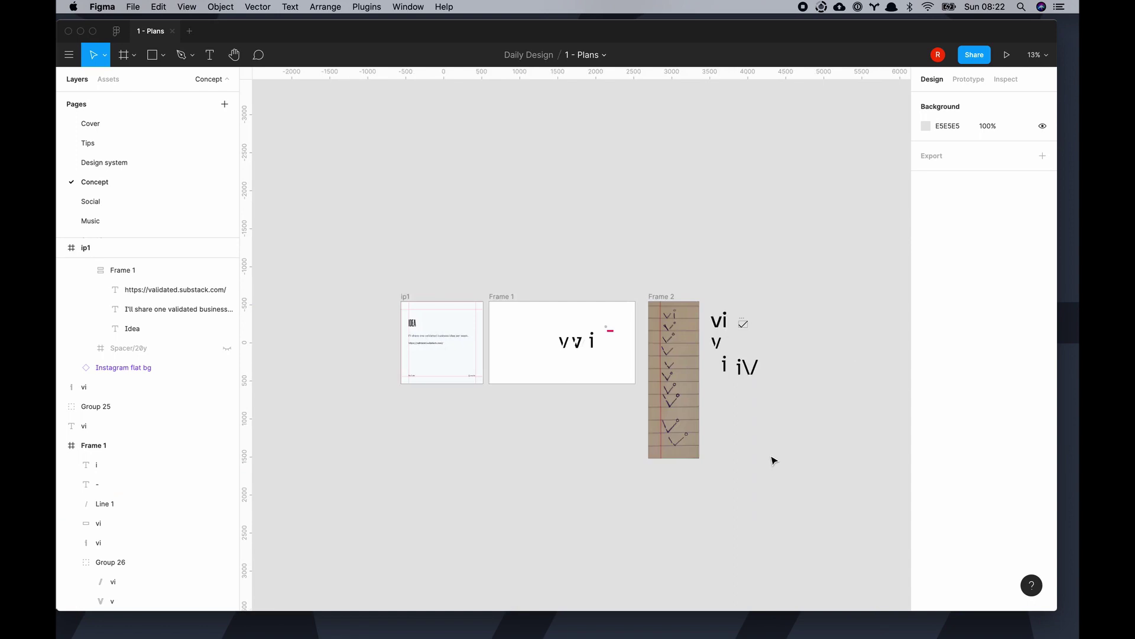
# Step: Outline the i text and move its dot above the V's right stroke
pyautogui.scroll(5, 496, 225)
pyautogui.click(689, 192)
pyautogui.press('Escape')
pyautogui.click(680, 321)
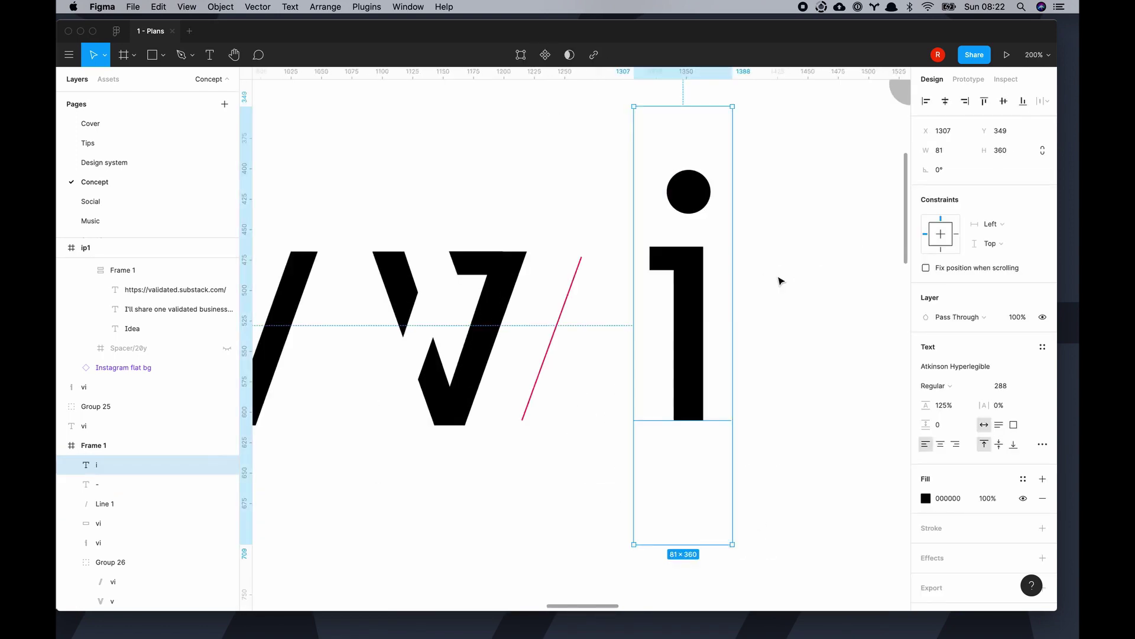
pyautogui.rightClick(700, 261)
pyautogui.click(728, 350)
pyautogui.doubleClick(689, 191)
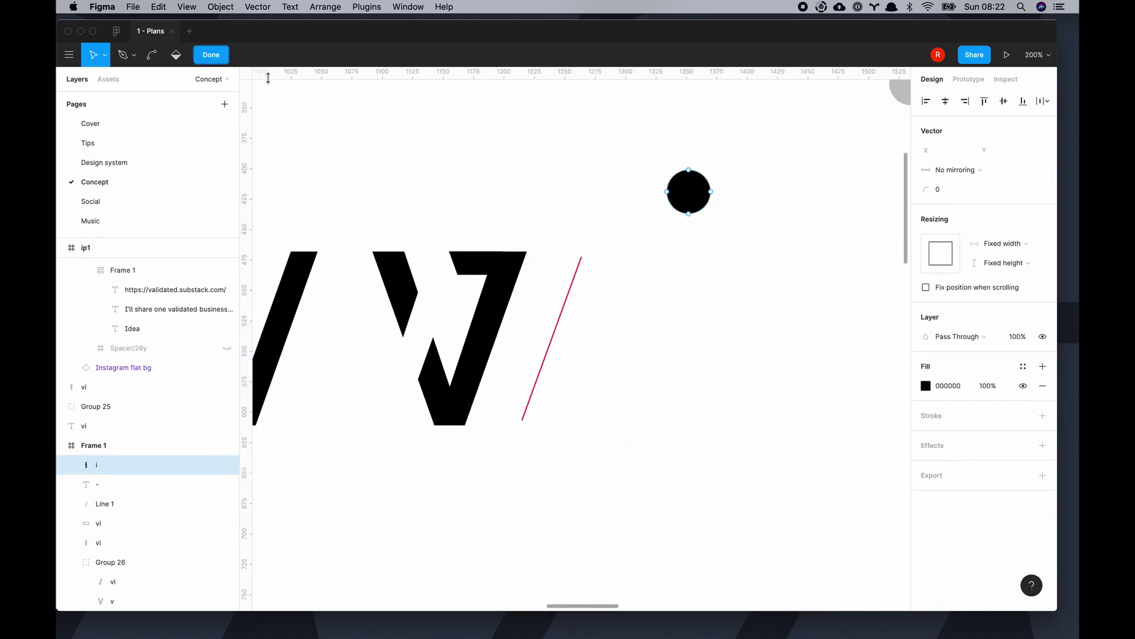
pyautogui.moveTo(689, 191); pyautogui.dragTo(515, 219)
# Step: Group the V and the dot into a single vi logo
pyautogui.hotkey('shift', '1')
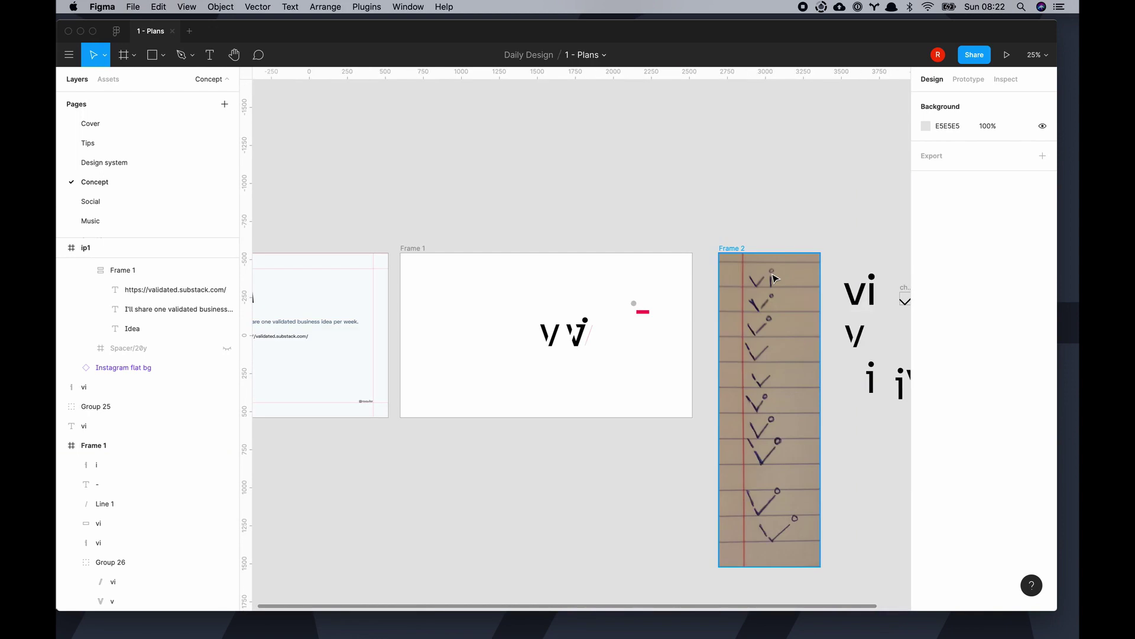
pyautogui.hotkey('shift', '=')
pyautogui.moveTo(650, 370); pyautogui.dragTo(560, 248)
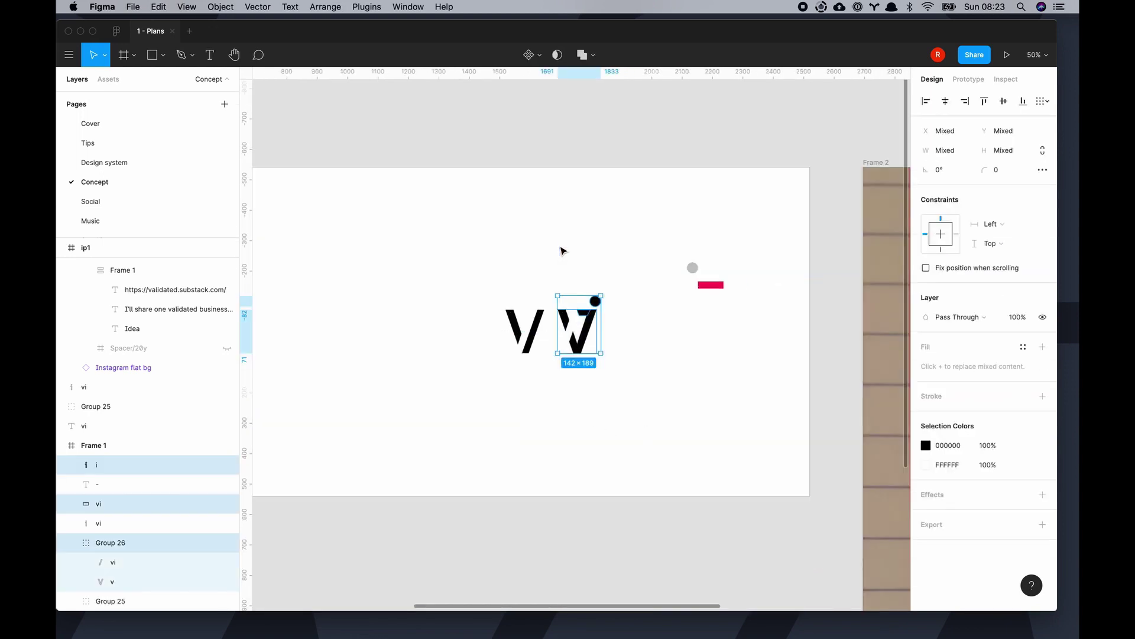
pyautogui.press('super+g')
pyautogui.click(548, 393)
# Step: Add two more copies of the vi logo side by side to the right
pyautogui.scroll(-2, 548, 393)
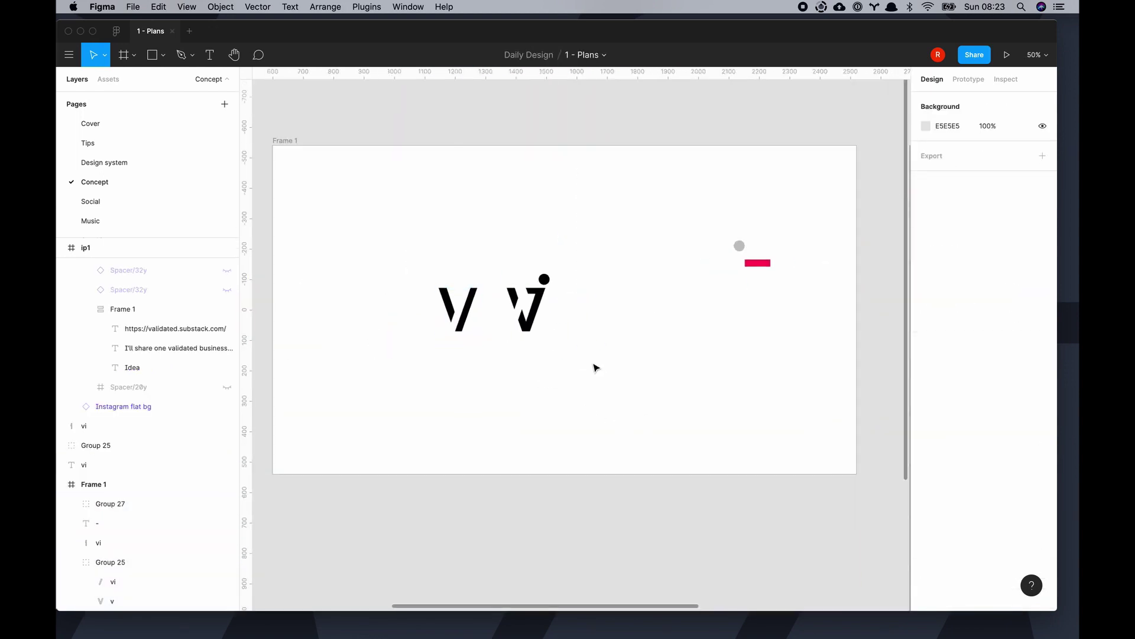
pyautogui.hotkey('shift', '0')
pyautogui.press('super+v')
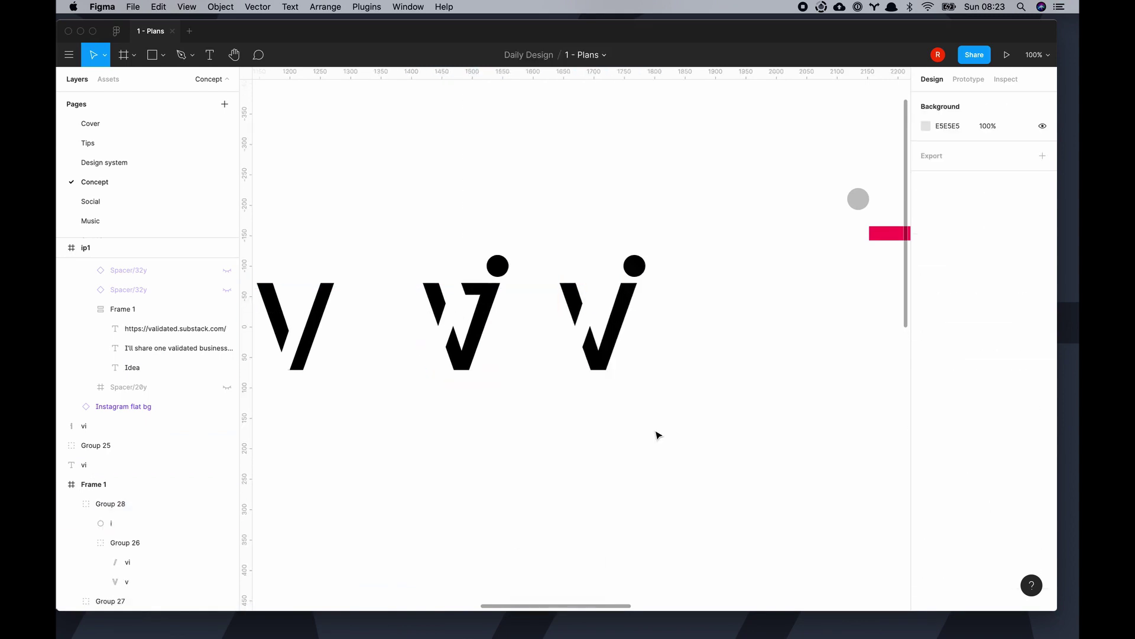
pyautogui.click(615, 331)
pyautogui.keyDown('alt'); pyautogui.moveTo(615, 331); pyautogui.dragTo(742, 332); pyautogui.keyUp('alt')
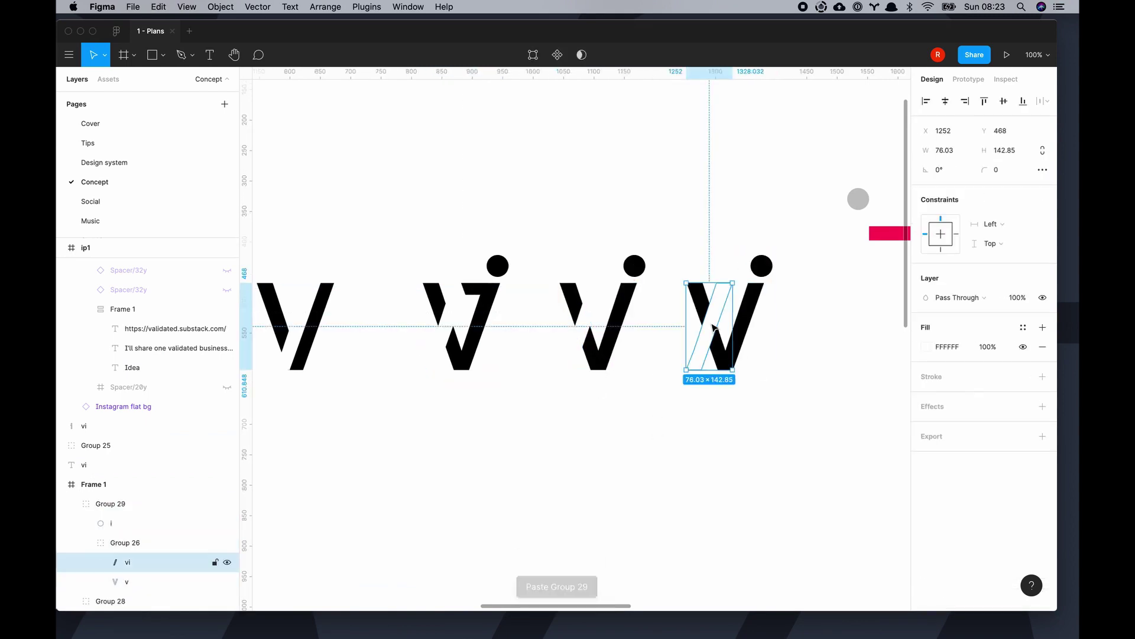
pyautogui.hscroll(3, 671, 448)
pyautogui.click(672, 448)
pyautogui.keyDown('super'); pyautogui.click(628, 383); pyautogui.keyUp('super')
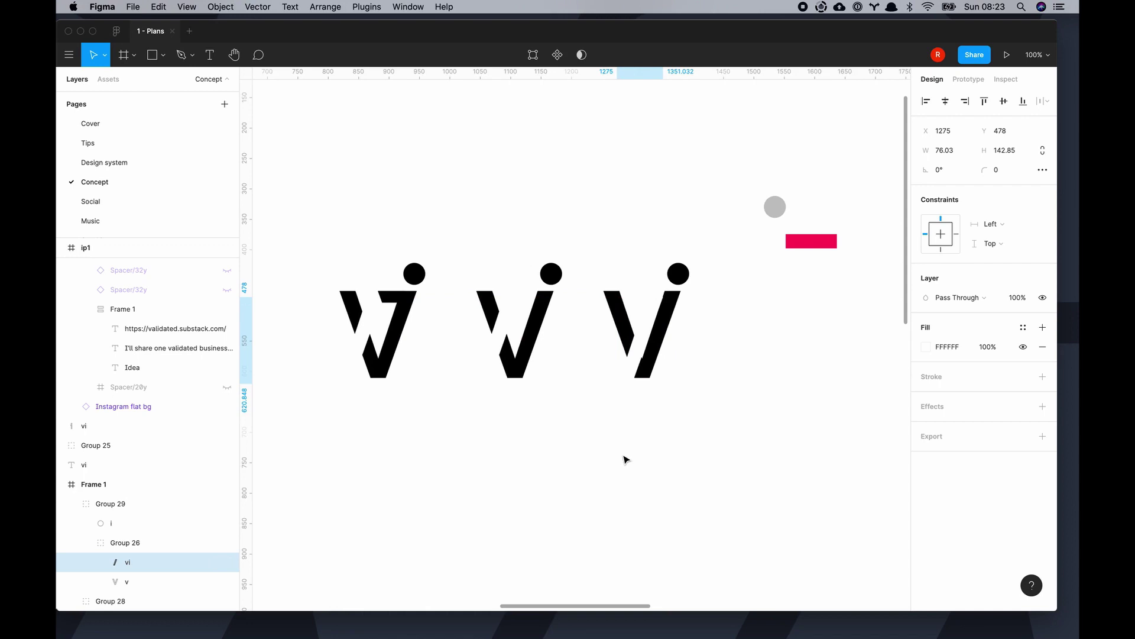
pyautogui.press('Escape')
pyautogui.click(679, 347)
# Step: Draw a vertical weight-30 black line with the Pen and place it below the middle logo
pyautogui.scroll(-5, 678, 447)
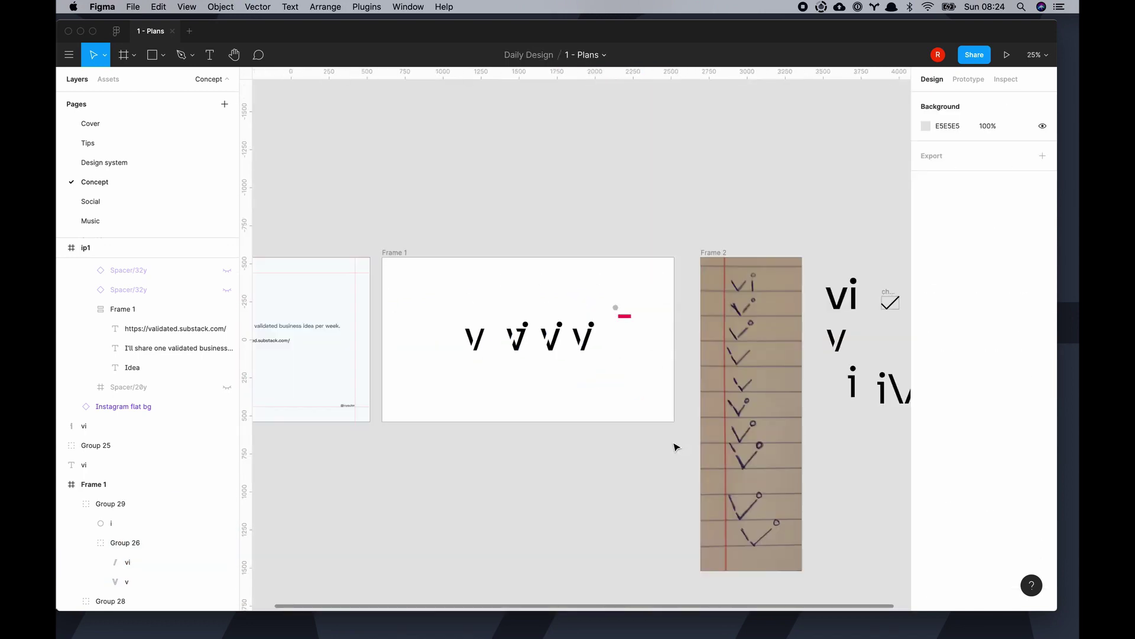
pyautogui.scroll(-2, 676, 447)
pyautogui.hotkey('shift', '0')
pyautogui.click(192, 54)
pyautogui.click(177, 79)
pyautogui.click(450, 452)
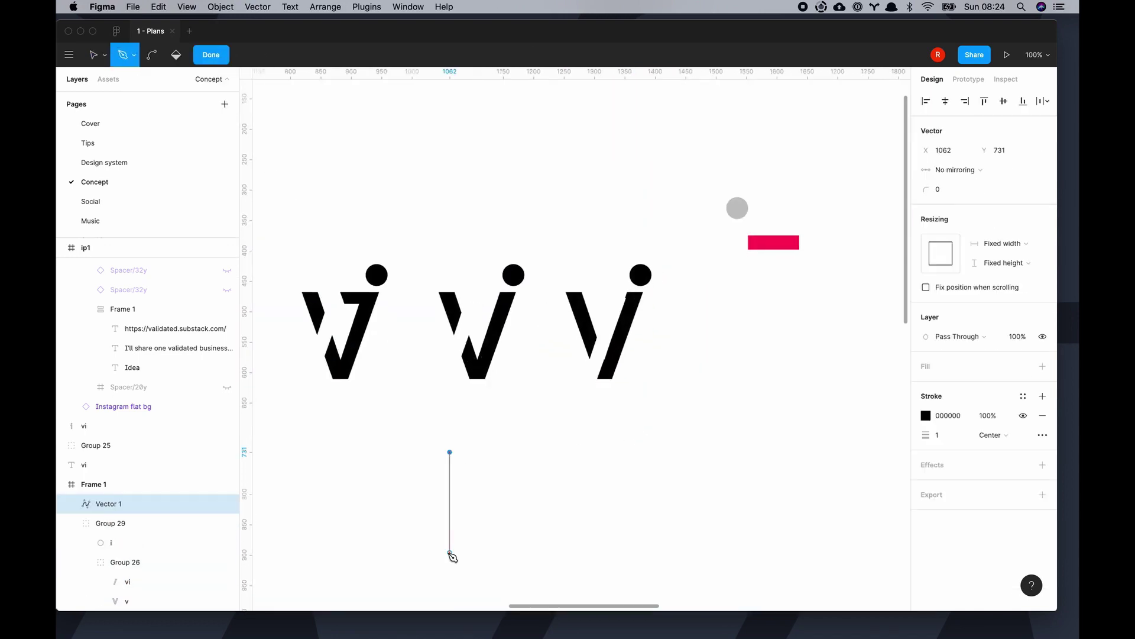
pyautogui.press('Escape')
pyautogui.click(450, 503)
pyautogui.click(940, 170)
pyautogui.write('20')
pyautogui.press('Return')
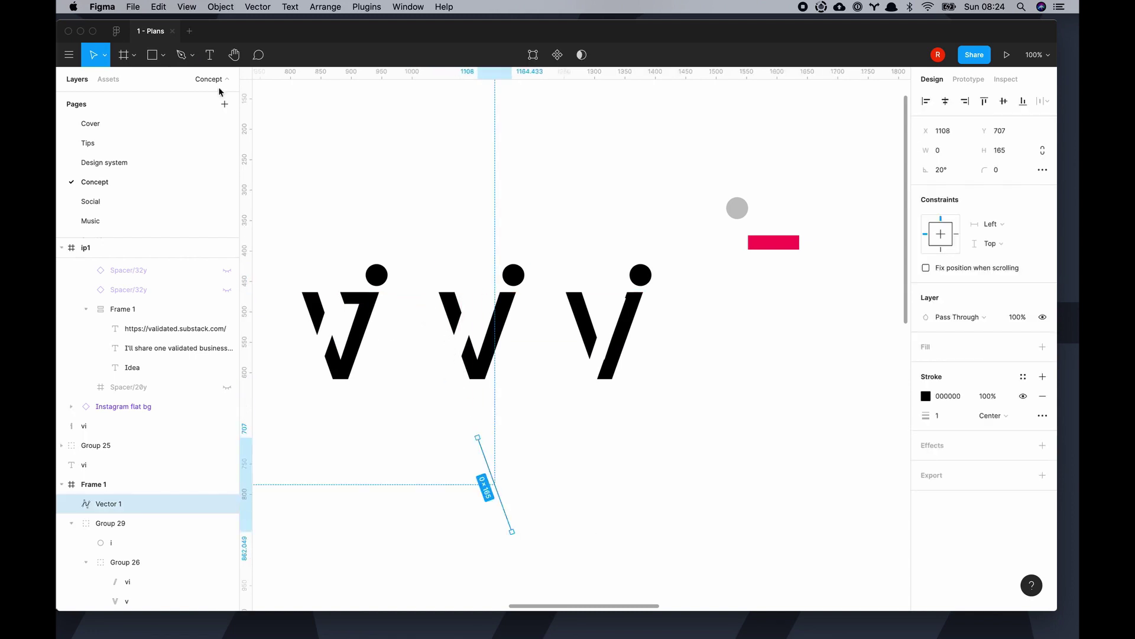
pyautogui.press('v')
pyautogui.press('super+z')
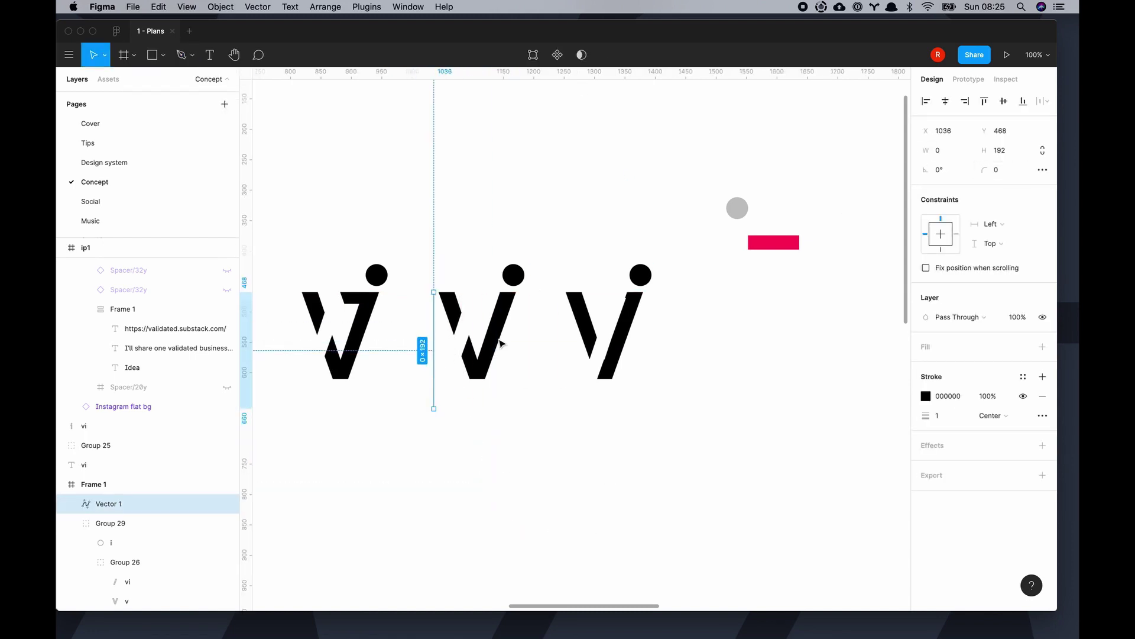
pyautogui.moveTo(435, 405); pyautogui.dragTo(500, 538)
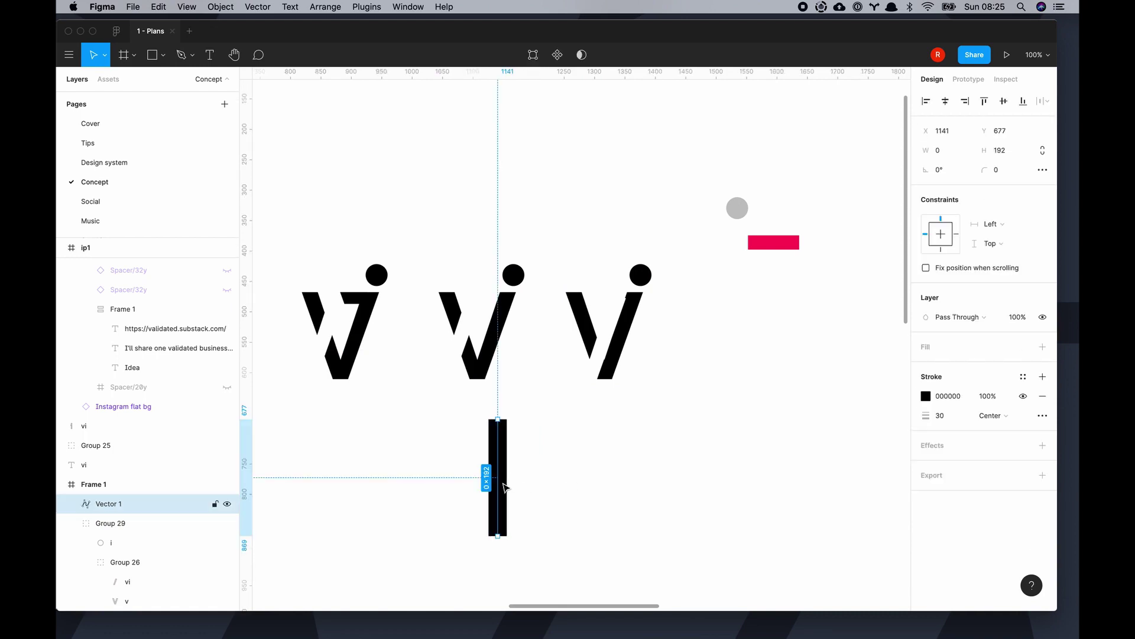
# Step: Duplicate the vertical line and tilt the copy 20°
pyautogui.write('20')
pyautogui.press('Return')
pyautogui.press('Escape')
pyautogui.click(109, 503)
pyautogui.press('super+equal')
pyautogui.press('Return')
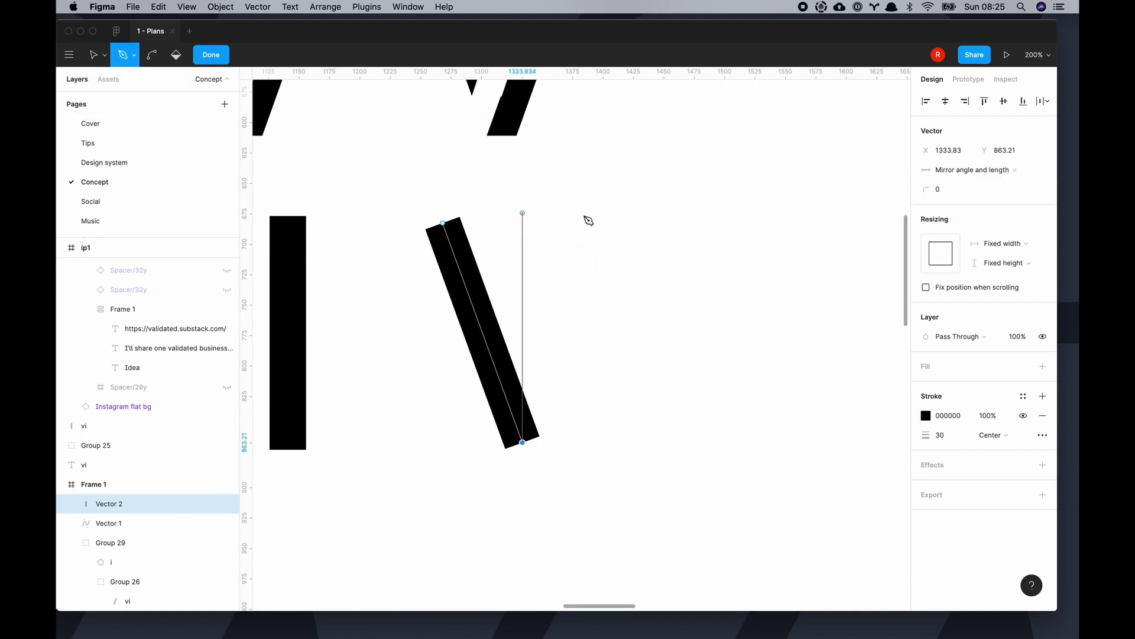
# Step: Outline the slanted line's stroke into a filled shape and adjust its bottom corner
pyautogui.press('Escape')
pyautogui.scroll(3, 512, 406)
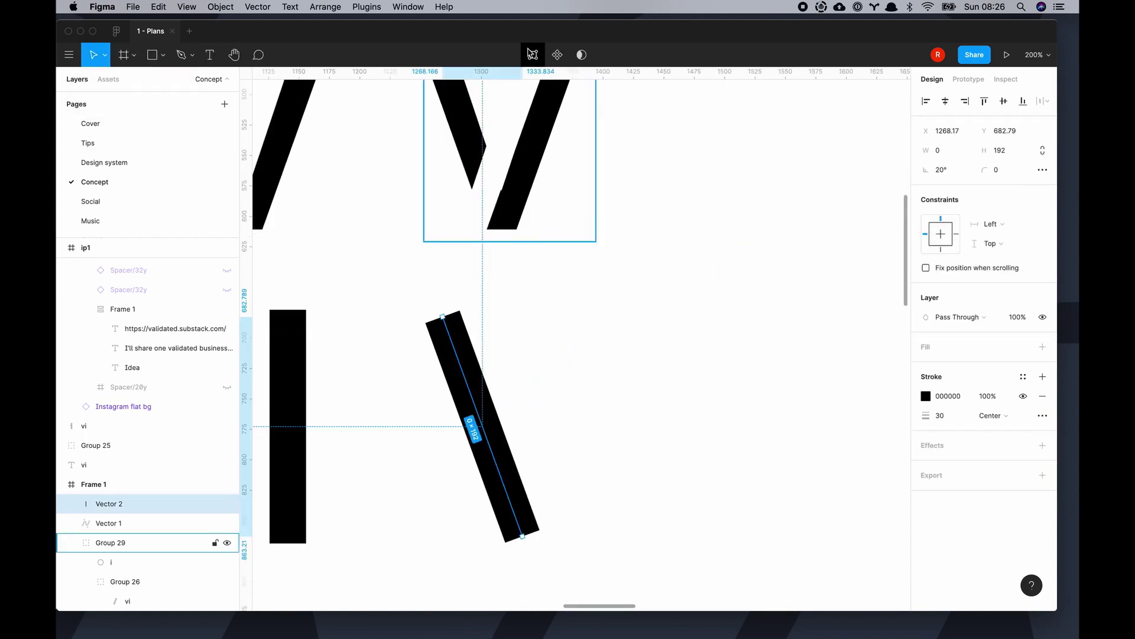
pyautogui.rightClick(468, 382)
pyautogui.click(521, 406)
pyautogui.press('Return')
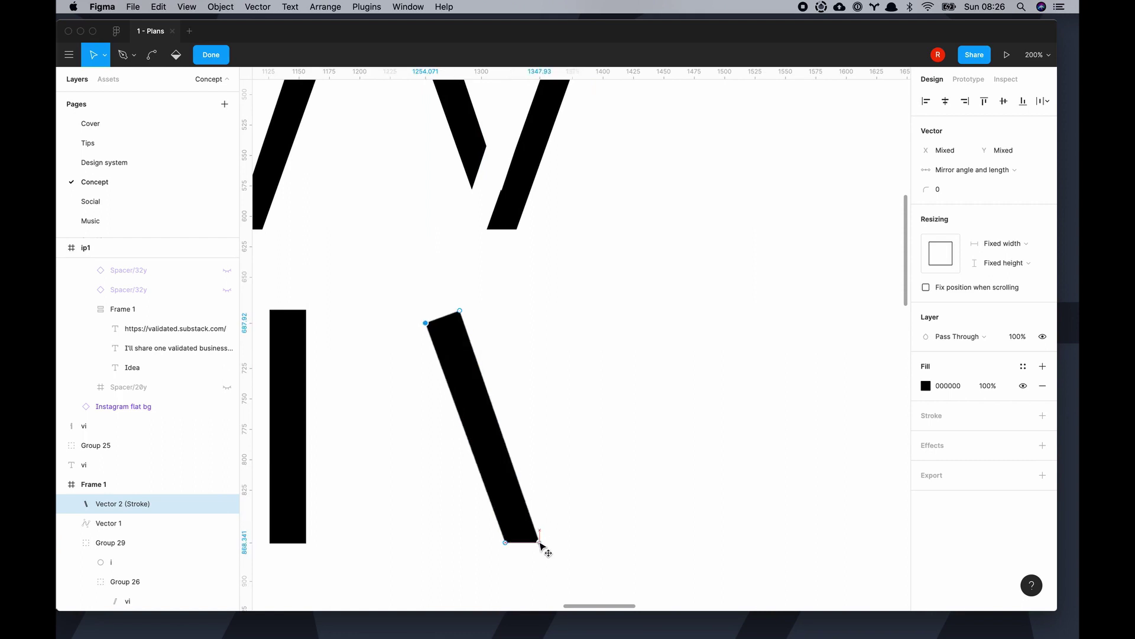
pyautogui.moveTo(539, 530); pyautogui.dragTo(546, 538)
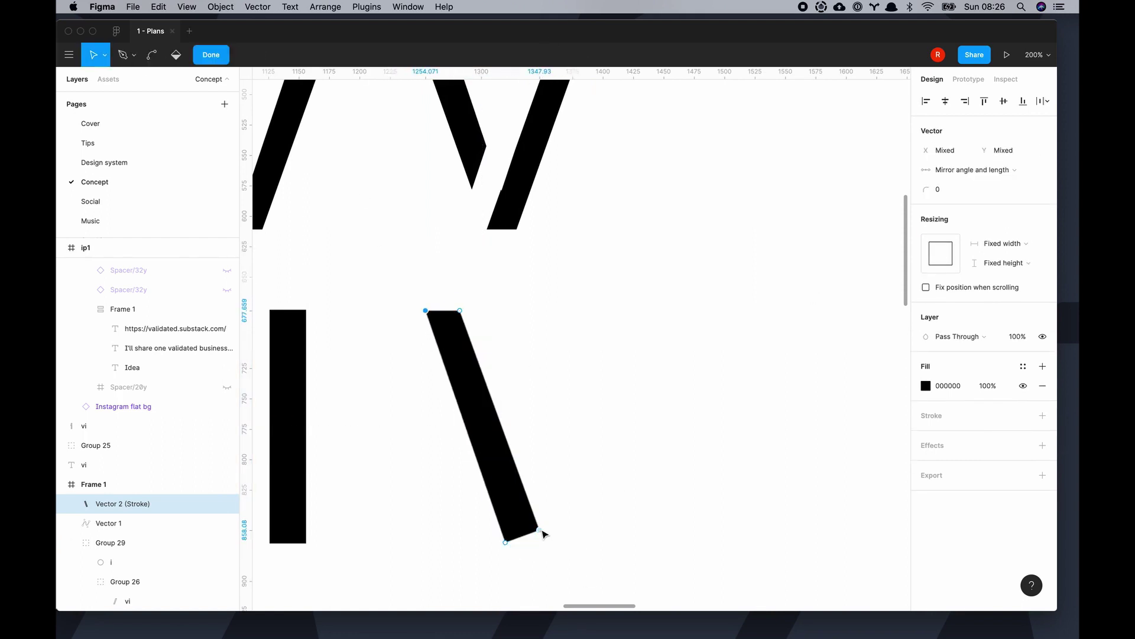
pyautogui.press('Escape')
pyautogui.press('Escape')
# Step: Duplicate the stroke, flip it horizontally, nudge it right and fill it pink F43F5E
pyautogui.scroll(-5, 583, 507)
pyautogui.hscroll(-4, 584, 506)
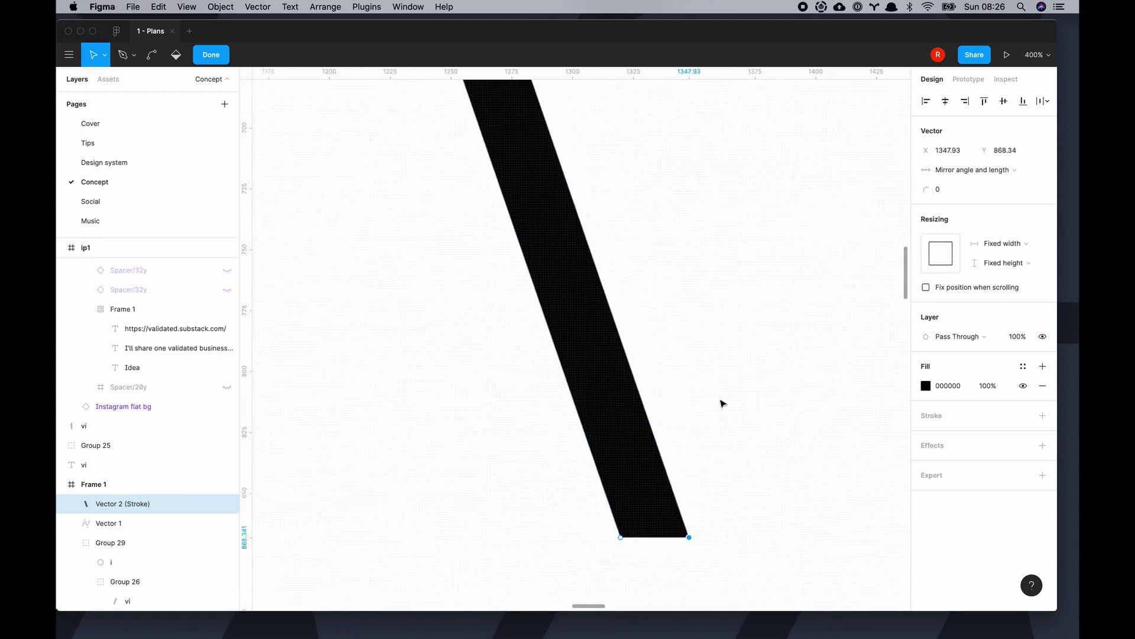
pyautogui.hotkey('ctrl', 'd')
pyautogui.rightClick(586, 350)
pyautogui.click(615, 550)
pyautogui.hotkey('shift', 'Right')
pyautogui.hotkey('shift', 'Right')
pyautogui.hotkey('shift', 'Right')
pyautogui.hotkey('shift', 'Right')
pyautogui.hotkey('shift', 'Right')
pyautogui.hotkey('shift', 'Right')
pyautogui.hotkey('shift', 'Right')
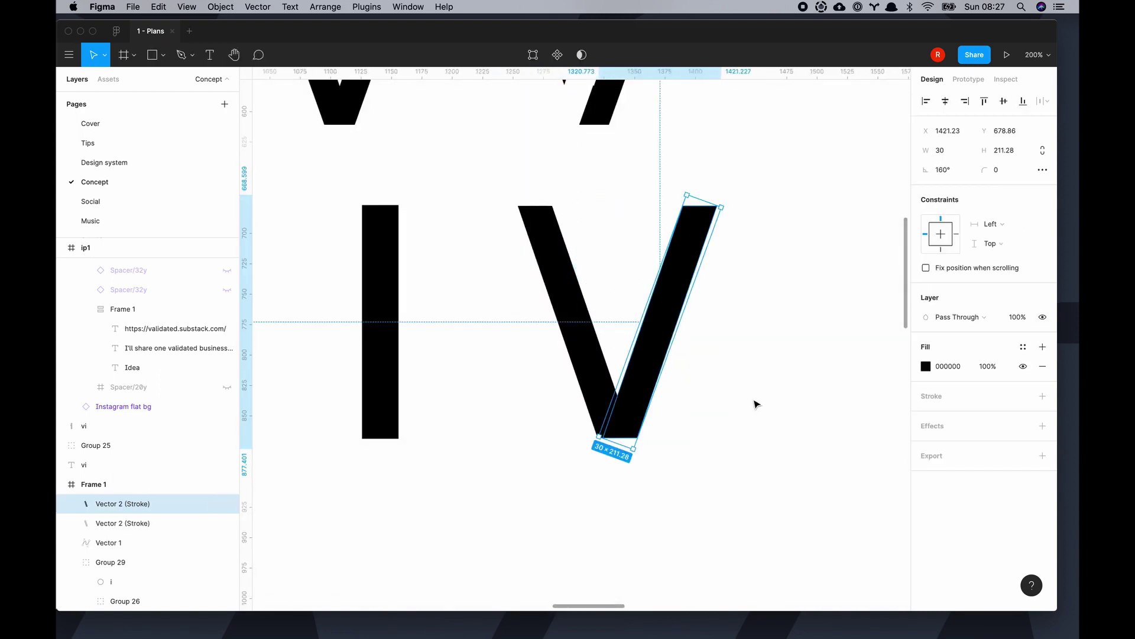
pyautogui.click(926, 366)
pyautogui.click(897, 567)
pyautogui.press('Escape')
# Step: Copy the black dot above the vi, ready to paste it
pyautogui.scroll(3, 781, 375)
pyautogui.hotkey('shift', '0')
pyautogui.press('Escape')
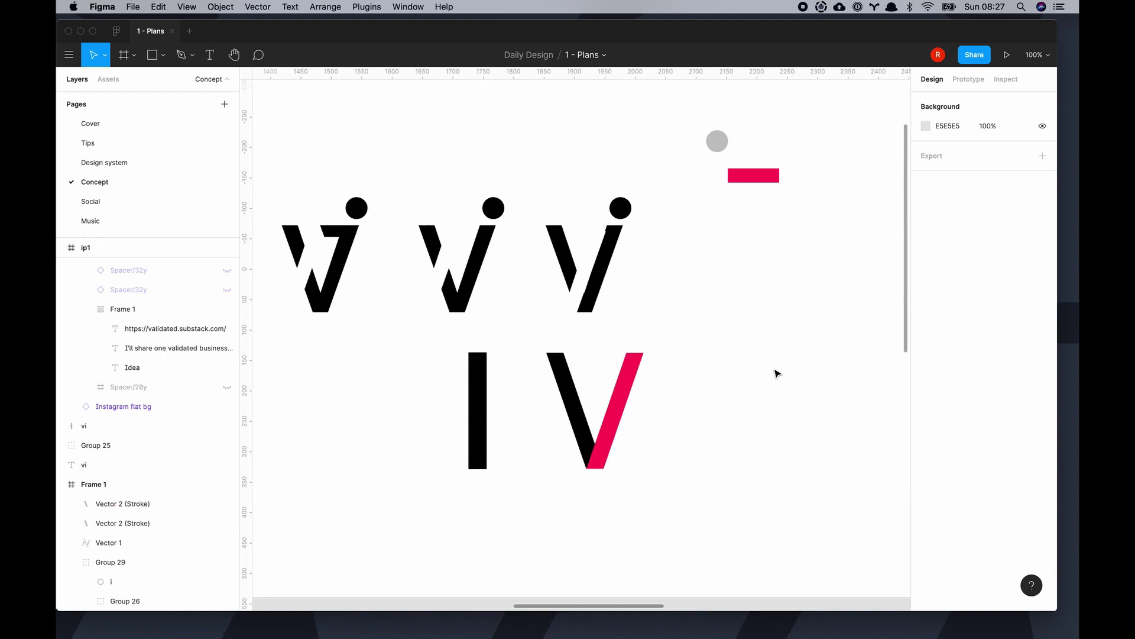
pyautogui.scroll(3, 775, 361)
pyautogui.hotkey('shift', '0')
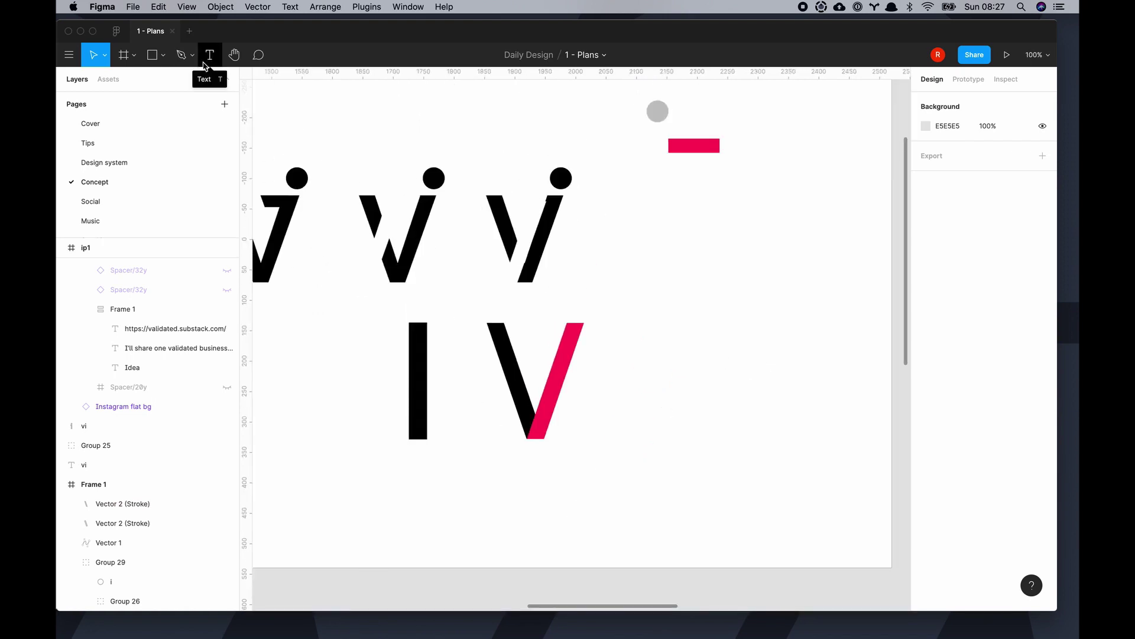
pyautogui.click(563, 181)
pyautogui.press('super+c')
pyautogui.rightClick(622, 327)
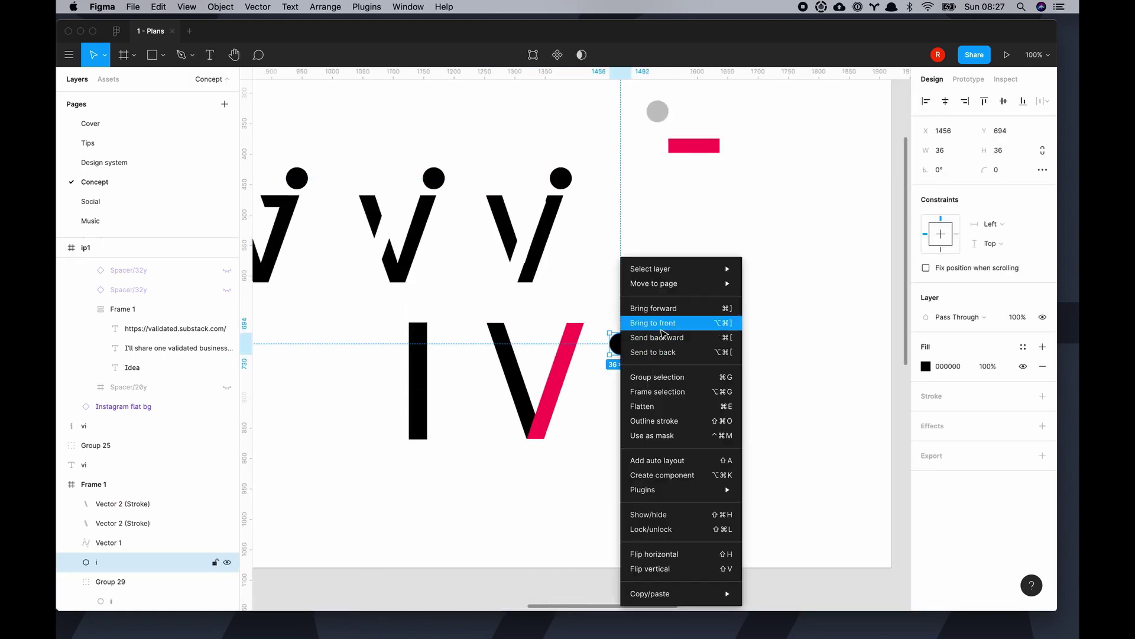
# Step: Paste the dot onto the pink V's top and draw a small rectangle beside it
pyautogui.click(651, 327)
pyautogui.moveTo(623, 327); pyautogui.dragTo(572, 332)
pyautogui.click(645, 397)
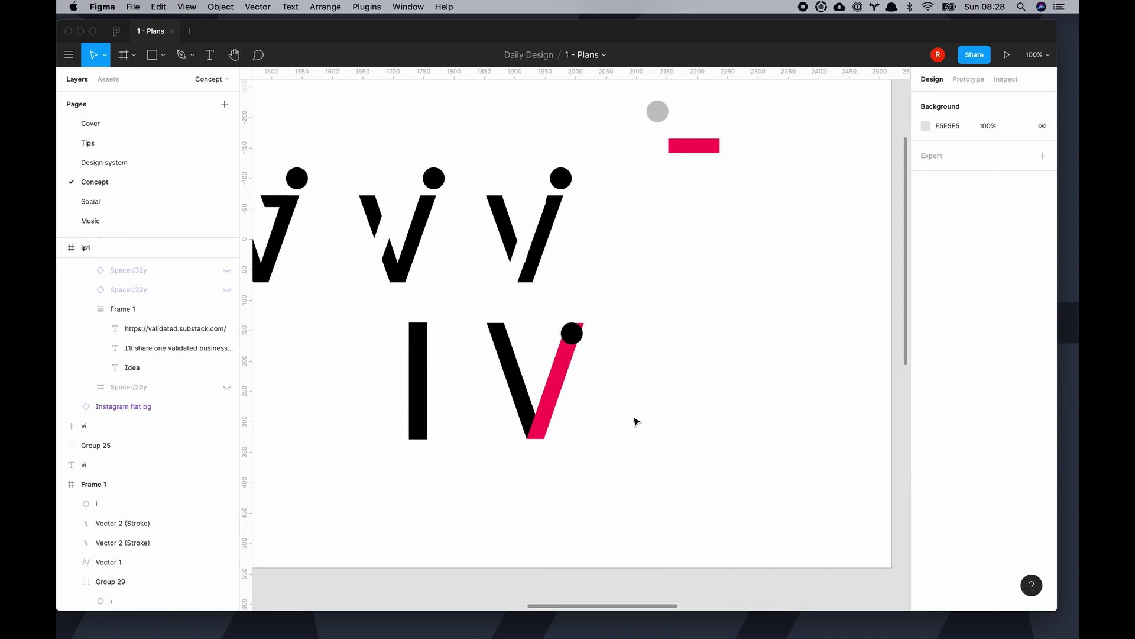
pyautogui.click(1004, 150)
pyautogui.moveTo(650, 343)
pyautogui.mouseDown()
pyautogui.moveTo(621, 316)
pyautogui.moveTo(616, 352)
pyautogui.mouseUp()
pyautogui.press('i')
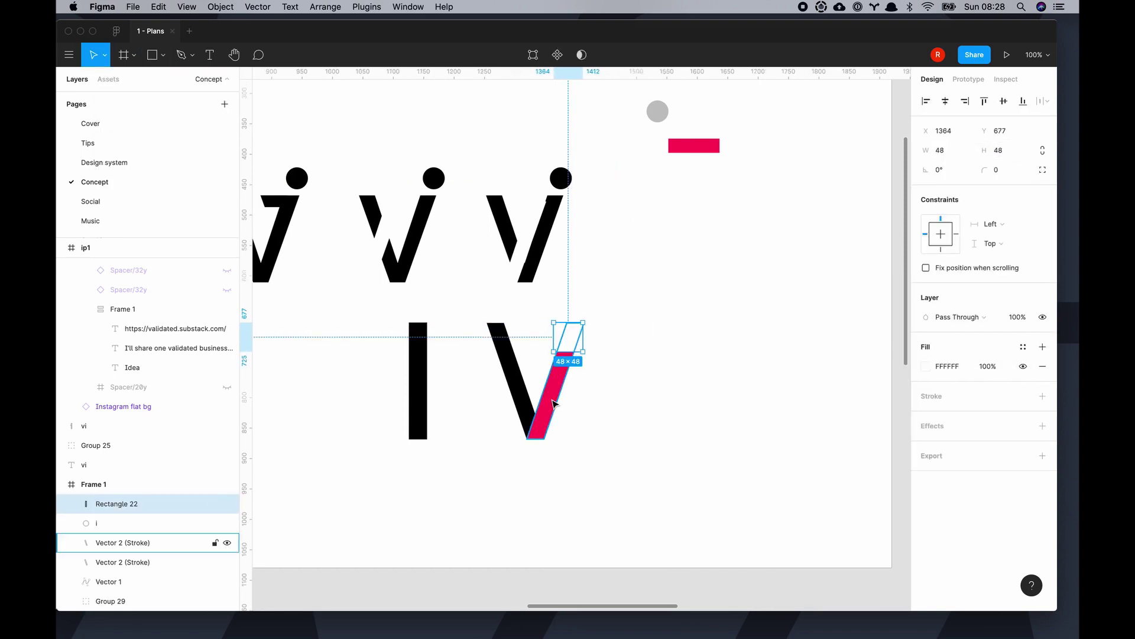
# Step: Place the white rectangle beneath the dot in layer order
pyautogui.scroll(-3, 148, 503)
pyautogui.moveTo(118, 407); pyautogui.dragTo(114, 435)
pyautogui.click(629, 472)
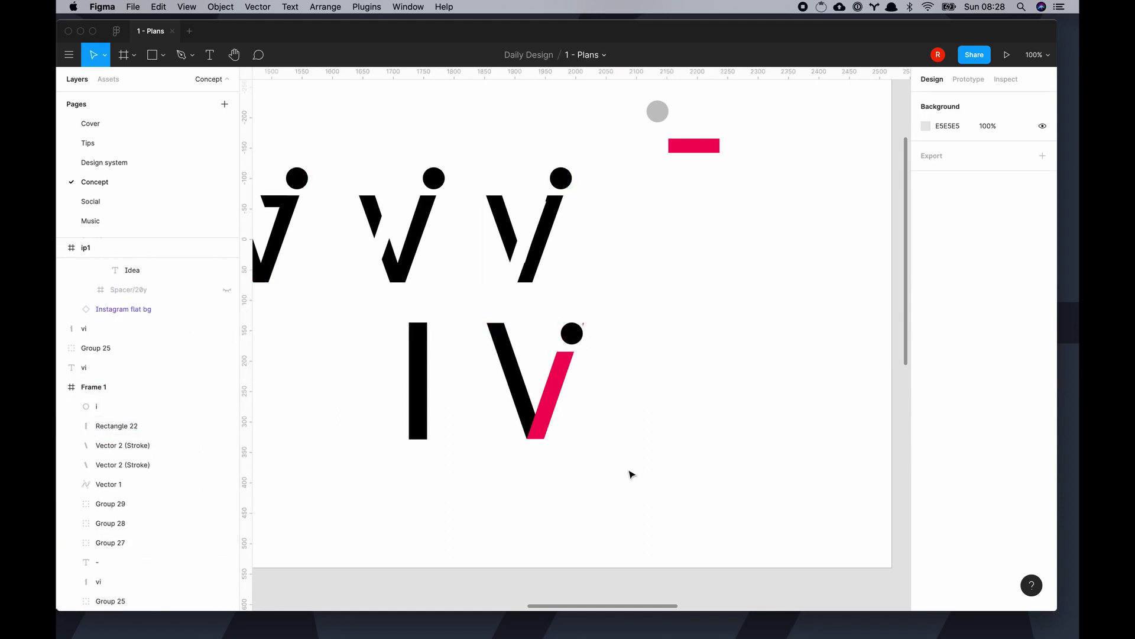
pyautogui.hotkey('shift', '1')
pyautogui.hotkey('shift', '2')
pyautogui.click(562, 332)
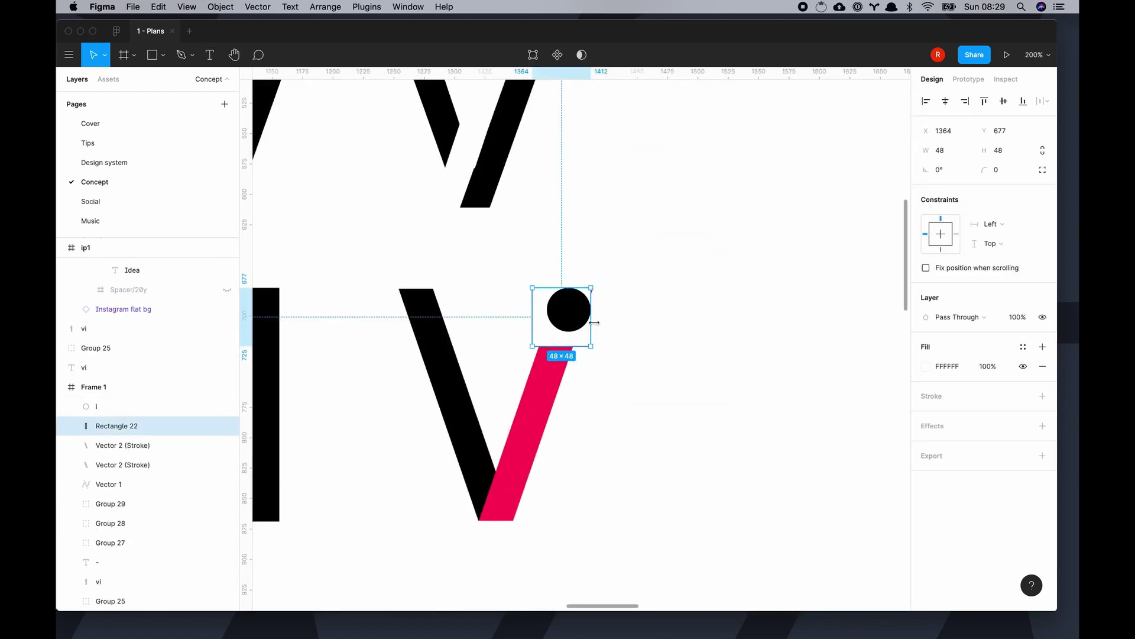
pyautogui.click(593, 436)
# Step: Duplicate the black stroke, flip it and lay the white copy across the V to cut a gap
pyautogui.doubleClick(536, 430)
pyautogui.press('Escape')
pyautogui.click(456, 375)
pyautogui.hotkey('ctrl', 'd')
pyautogui.moveTo(456, 375); pyautogui.dragTo(380, 381)
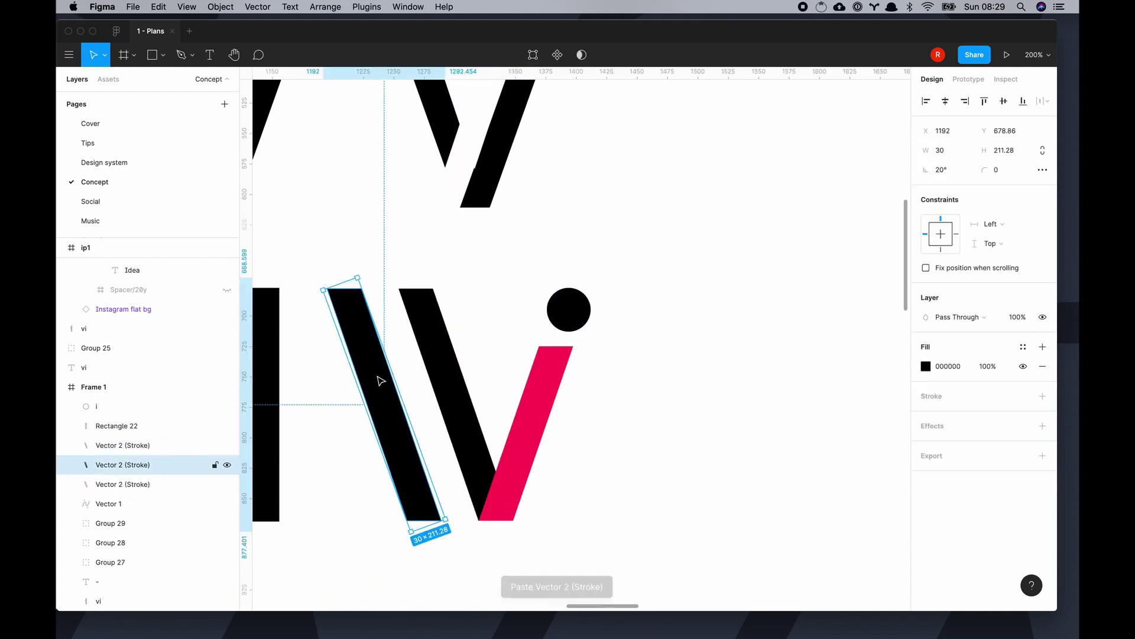
pyautogui.hotkey('shift', 'h')
pyautogui.press('Escape')
pyautogui.moveTo(392, 337); pyautogui.dragTo(492, 334)
pyautogui.press('Escape')
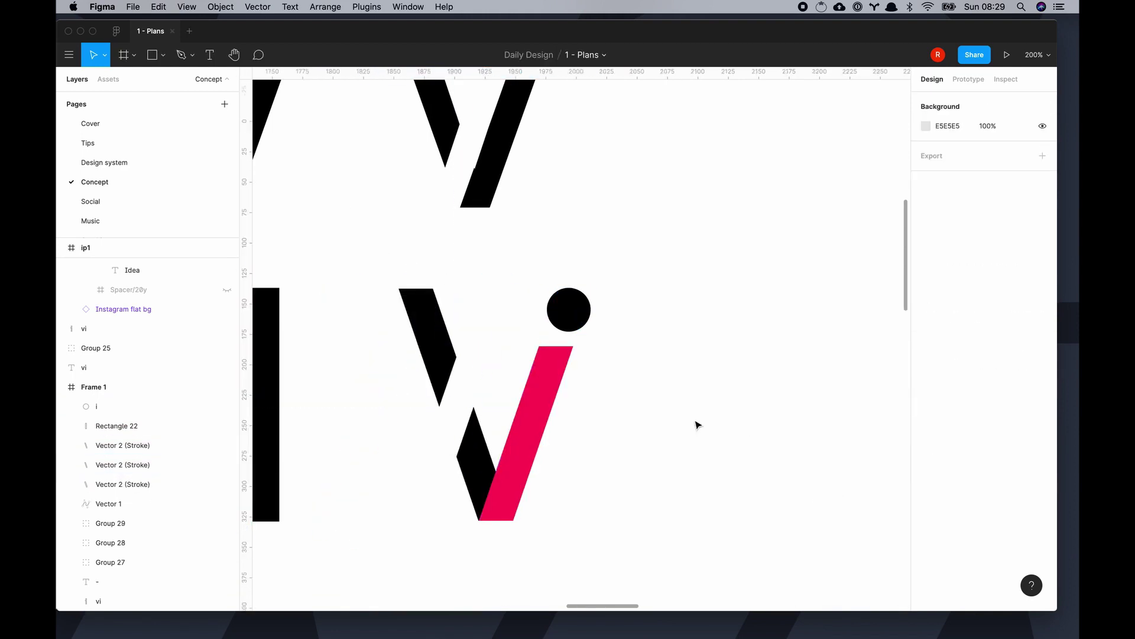
pyautogui.hotkey('shift', '0')
pyautogui.hotkey('ctrl', 'z')
pyautogui.press('Escape')
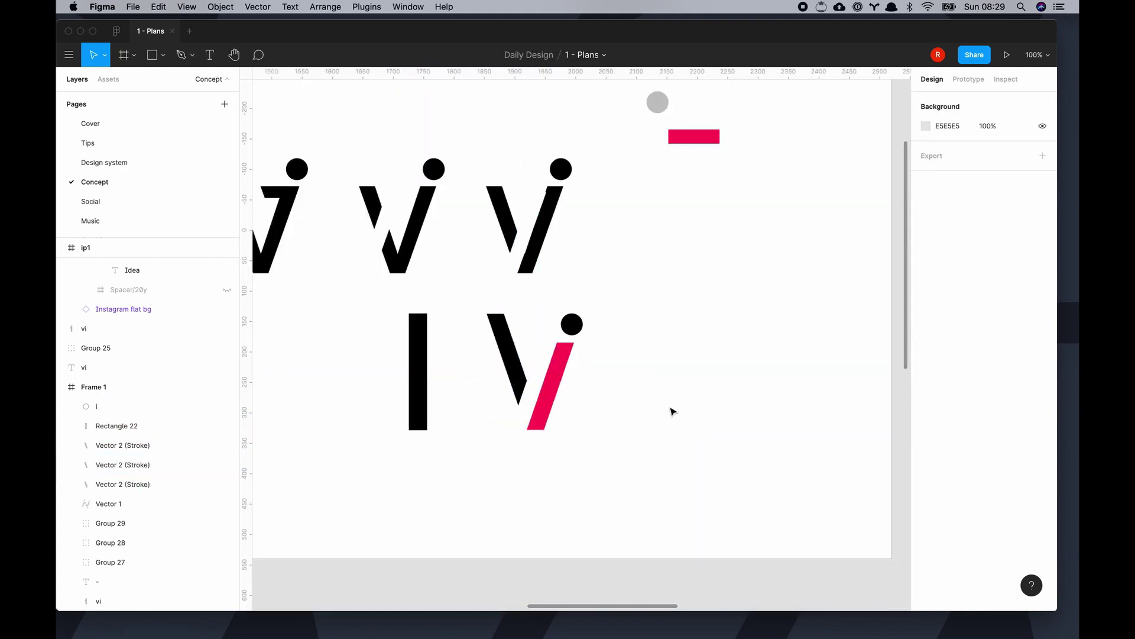
# Step: Group all parts of the pink Vi together with Cmd+G
pyautogui.scroll(3, 672, 411)
pyautogui.scroll(-3, 672, 408)
pyautogui.scroll(2, 717, 373)
pyautogui.hscroll(2, 717, 373)
pyautogui.click(508, 408)
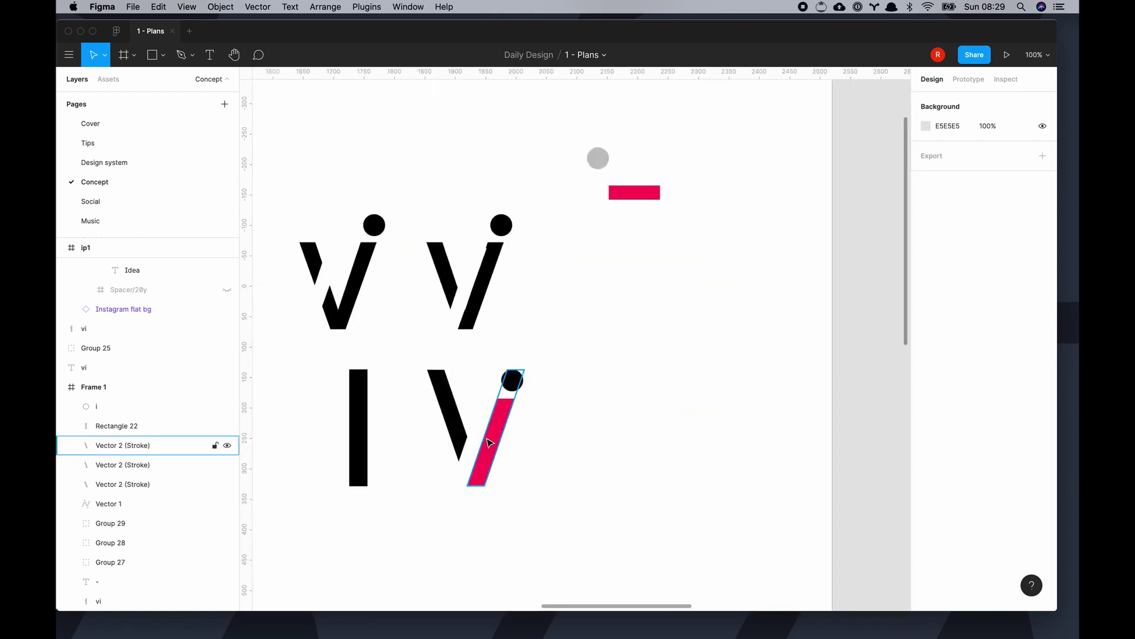
pyautogui.moveTo(391, 437); pyautogui.dragTo(497, 464)
pyautogui.press('super+g')
# Step: Duplicate the Vi group and eyedropper its pink stroke to black
pyautogui.press('super+d')
pyautogui.click(926, 347)
pyautogui.click(778, 473)
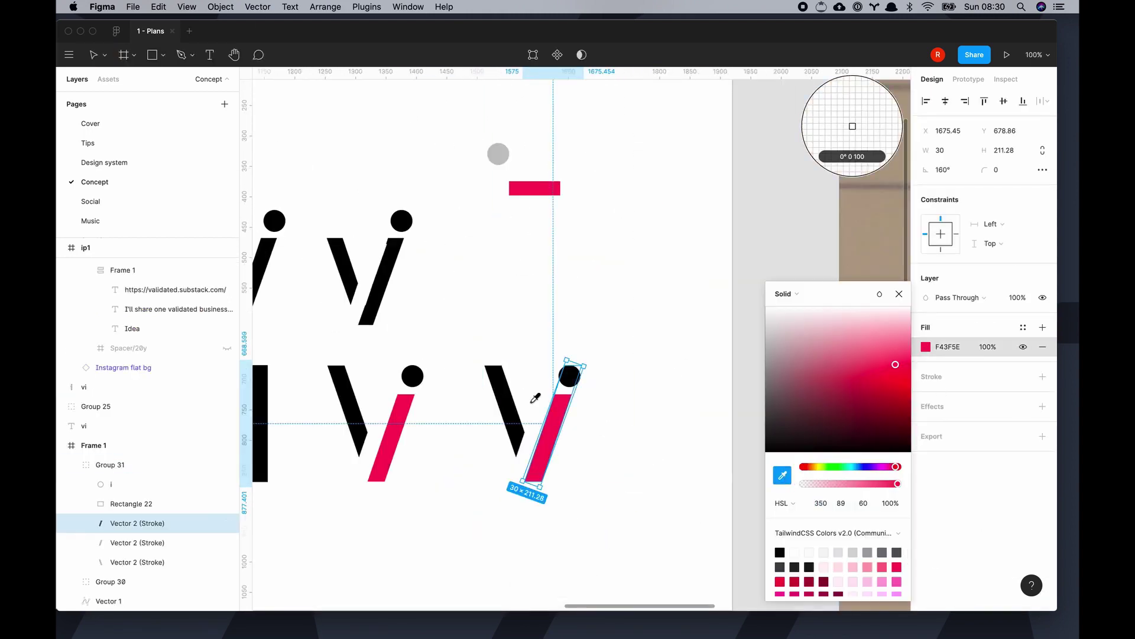
pyautogui.click(562, 414)
pyautogui.click(661, 386)
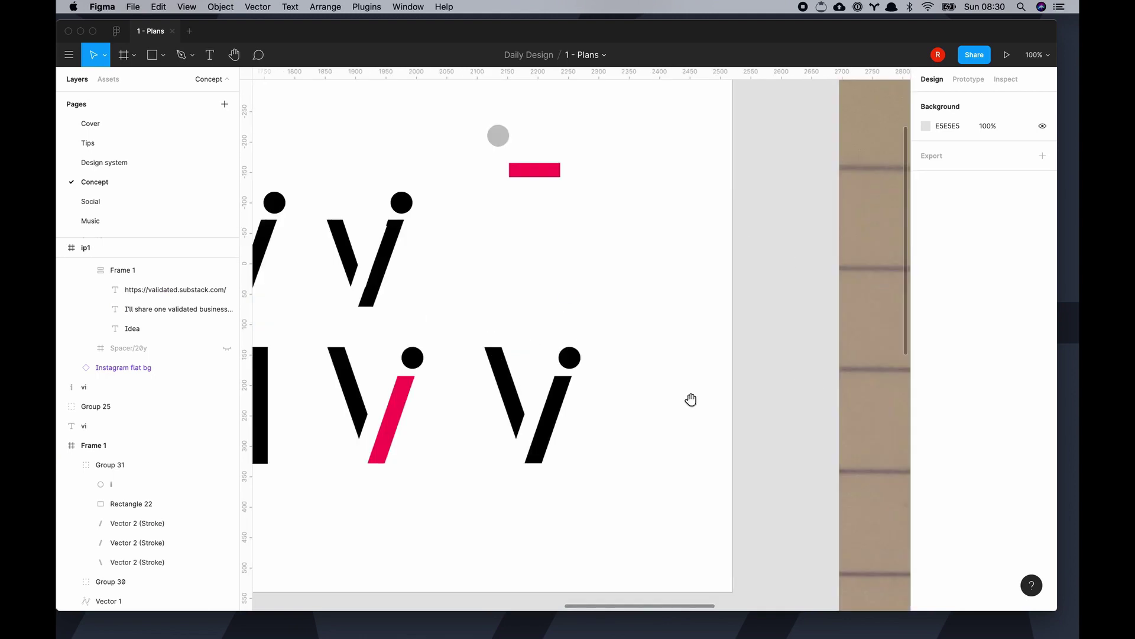
# Step: Add 'Validated Ideas' text in Atkinson Hyperlegible Bold 24 under the black Vi
pyautogui.press('super+v')
pyautogui.click(1015, 385)
pyautogui.click(1013, 284)
pyautogui.click(934, 386)
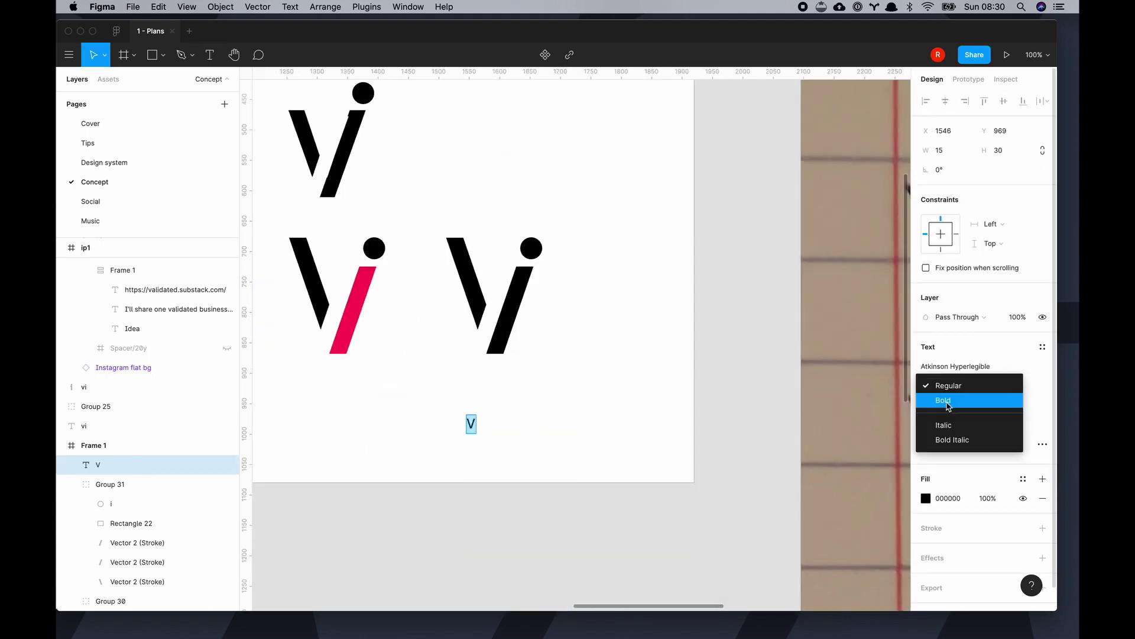
pyautogui.click(942, 398)
pyautogui.press('Return')
pyautogui.write('Validated Ideas')
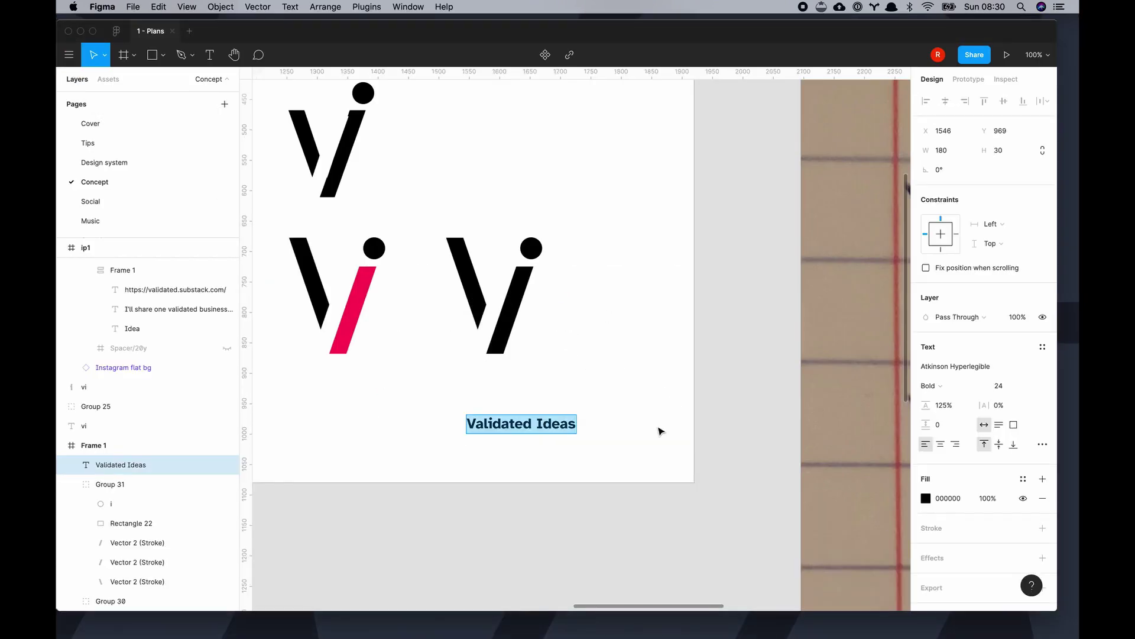
pyautogui.moveTo(521, 423); pyautogui.dragTo(497, 382)
pyautogui.click(496, 444)
pyautogui.press('-')
pyautogui.press('-')
# Step: Create a new square frame using a frame size preset
pyautogui.moveTo(384, 354); pyautogui.dragTo(567, 237)
pyautogui.click(436, 437)
pyautogui.press('f')
pyautogui.click(313, 399)
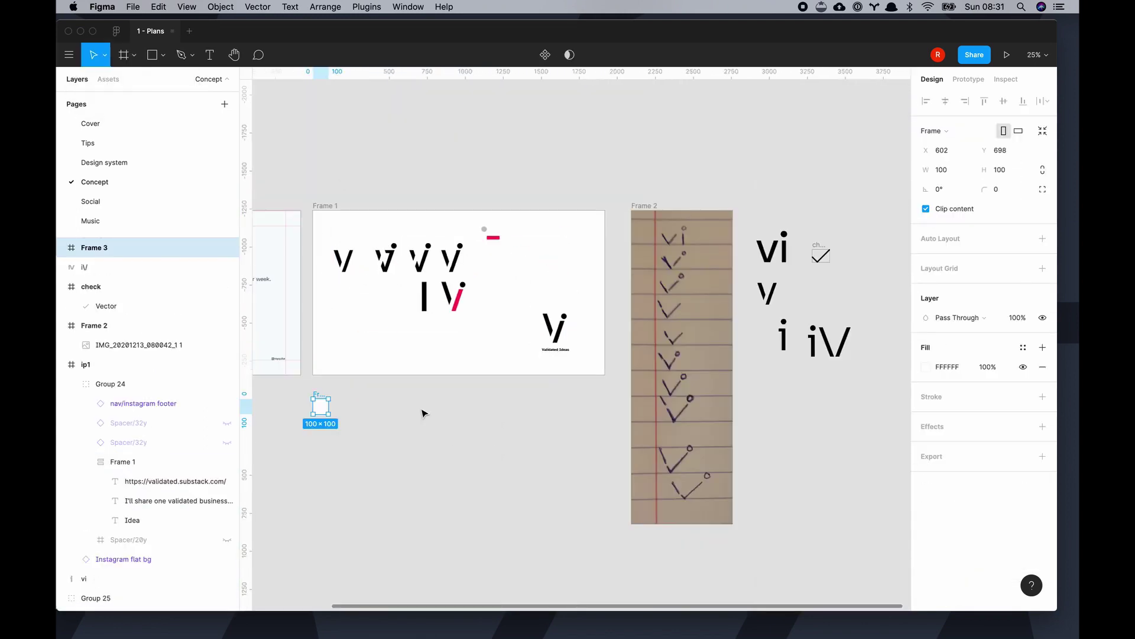
pyautogui.click(940, 125)
pyautogui.click(984, 223)
# Step: Copy the black Vi and its wordmark into Frame 3
pyautogui.moveTo(529, 304); pyautogui.dragTo(596, 369)
pyautogui.press('super+c')
pyautogui.click(326, 394)
pyautogui.press('super+v')
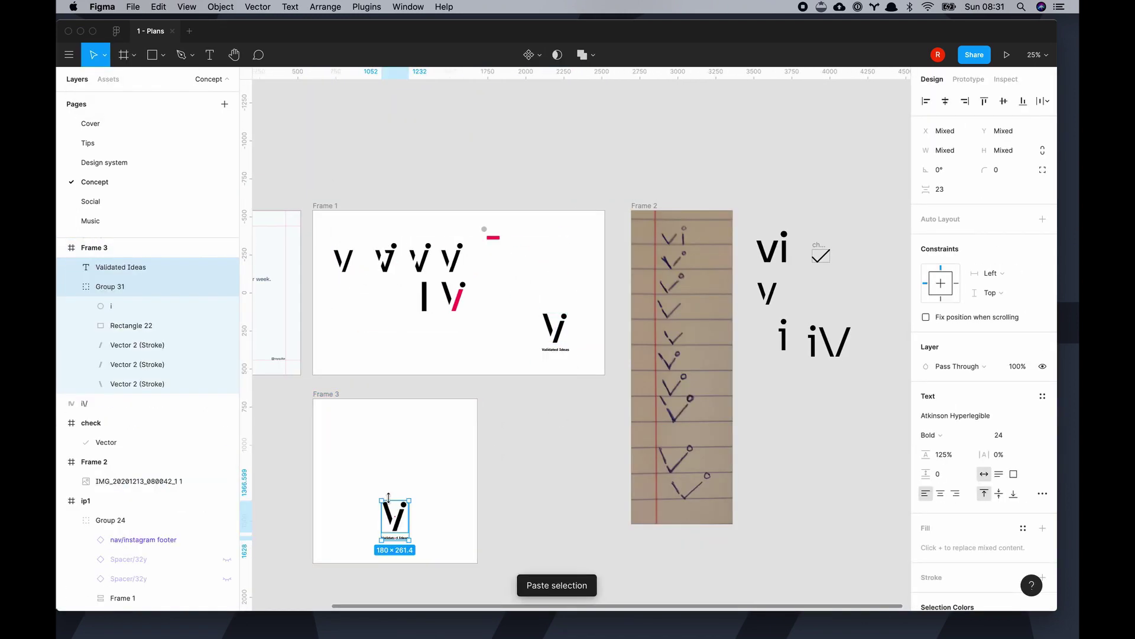
pyautogui.scroll(3, 456, 552)
pyautogui.scroll(-5, 692, 322)
pyautogui.doubleClick(484, 350)
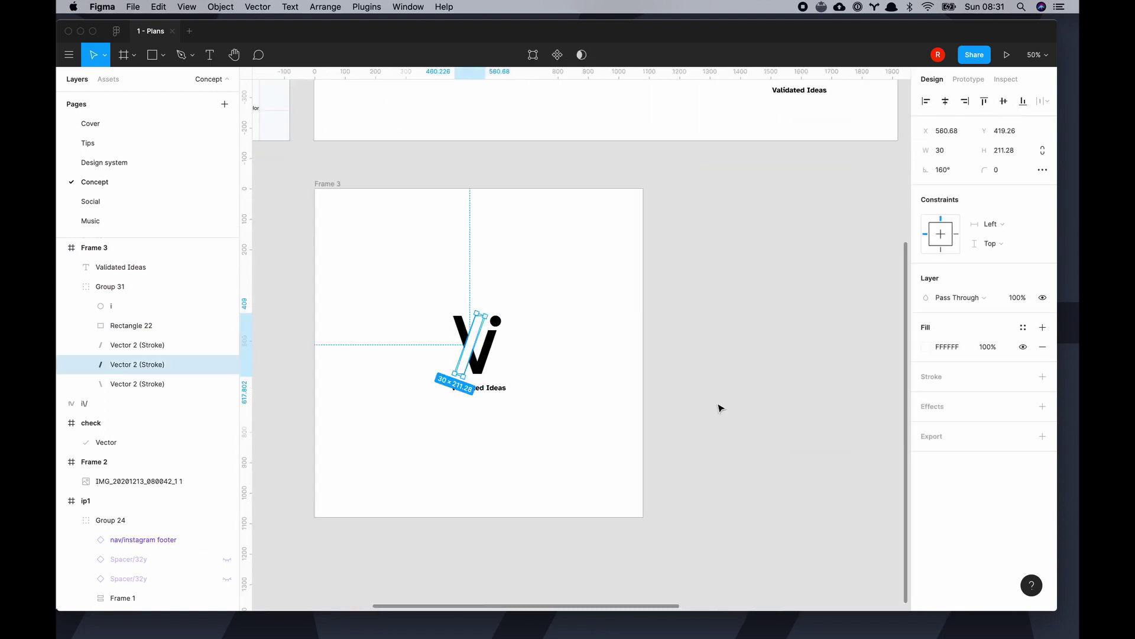
pyautogui.click(732, 406)
pyautogui.click(489, 315)
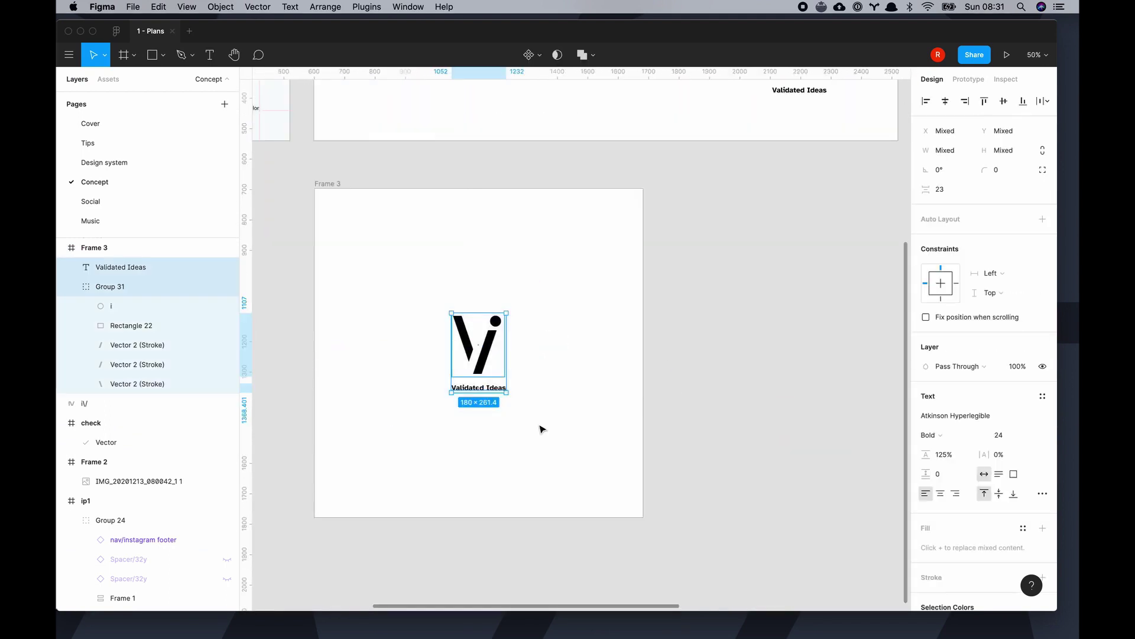
pyautogui.scroll(-5, 540, 426)
pyautogui.click(523, 204)
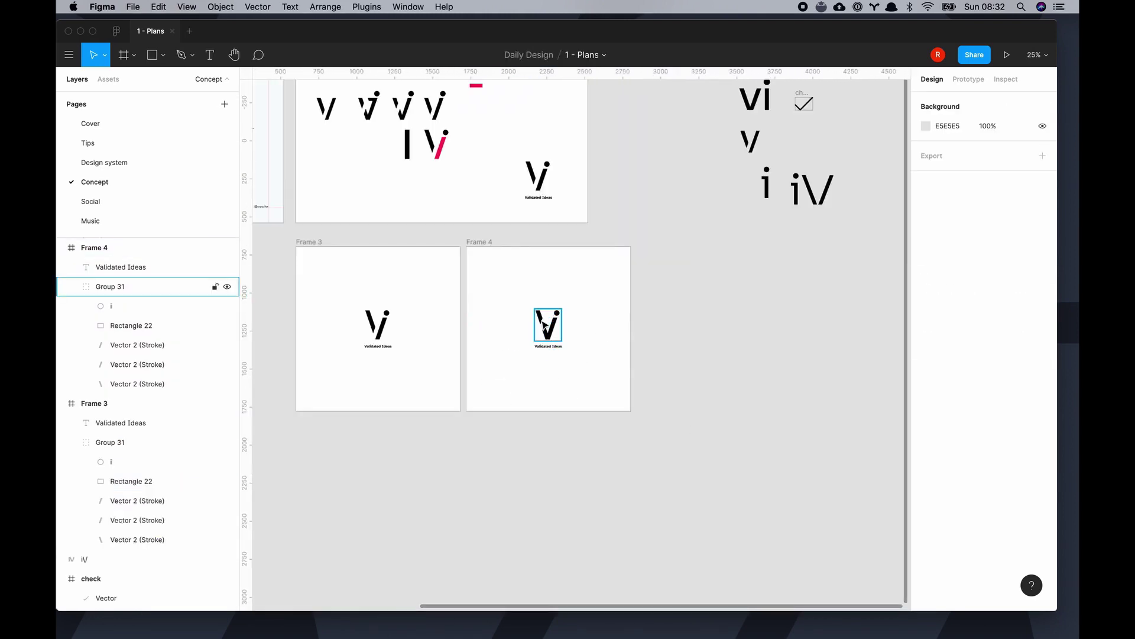
# Step: Recolour the rotated stroke inside the logo pink and paste it into the logo
pyautogui.doubleClick(543, 324)
pyautogui.hotkey('shift', '0')
pyautogui.click(927, 346)
pyautogui.click(780, 566)
pyautogui.press('Escape')
pyautogui.hotkey('ctrl', 'v')
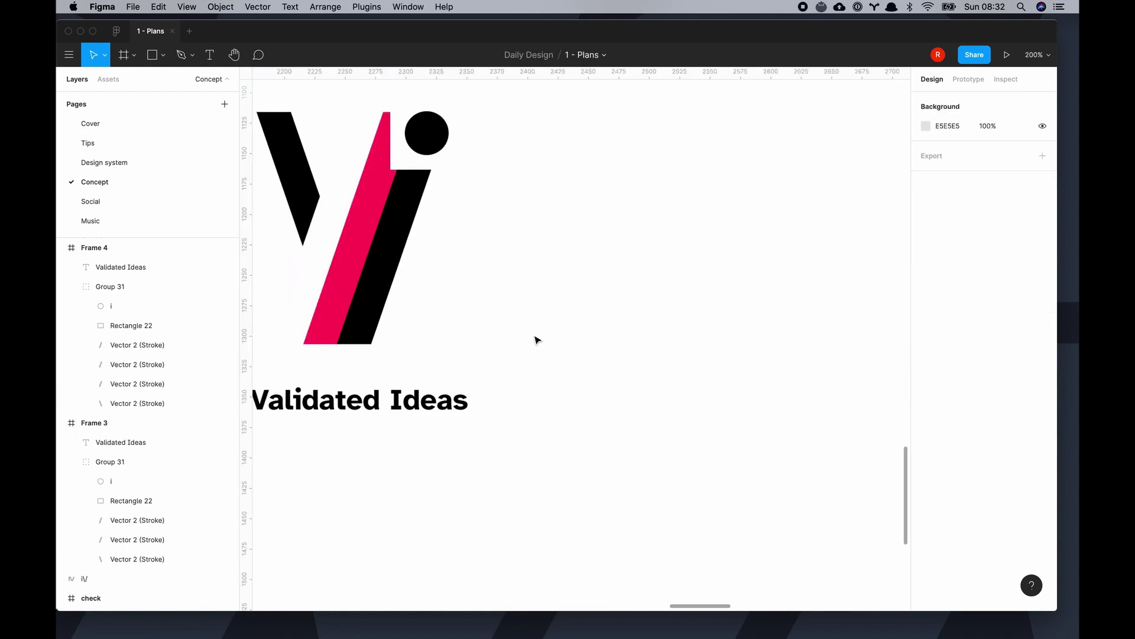
pyautogui.click(372, 241)
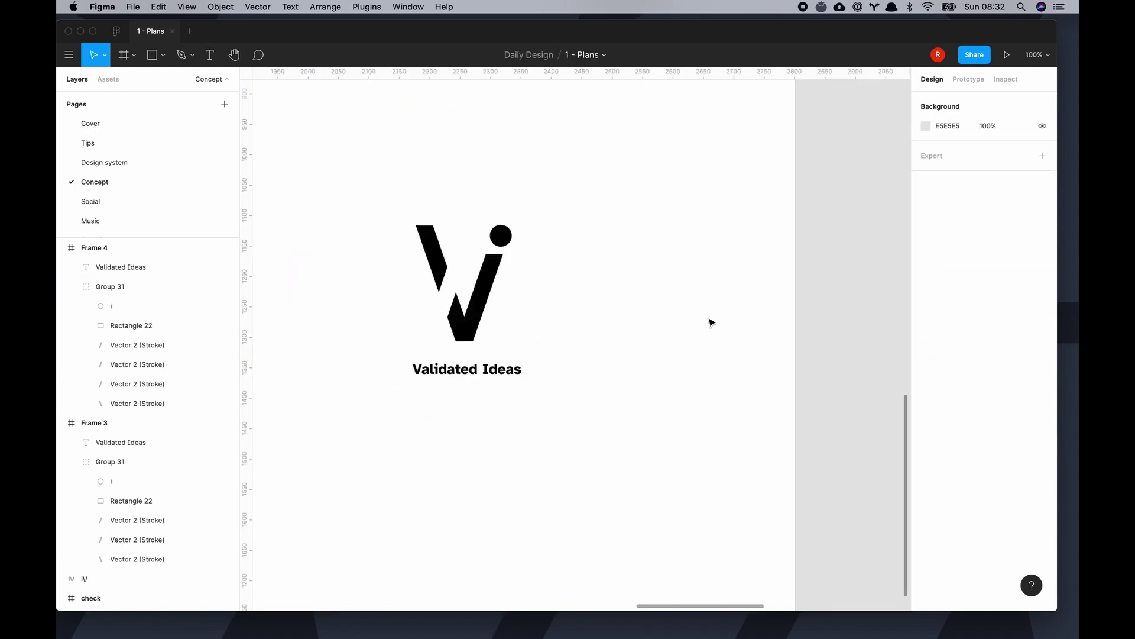
# Step: Zoom around Frame 4's logo and bring Frames 3 and 4 into view
pyautogui.hotkey('shift', '1')
pyautogui.press('n')
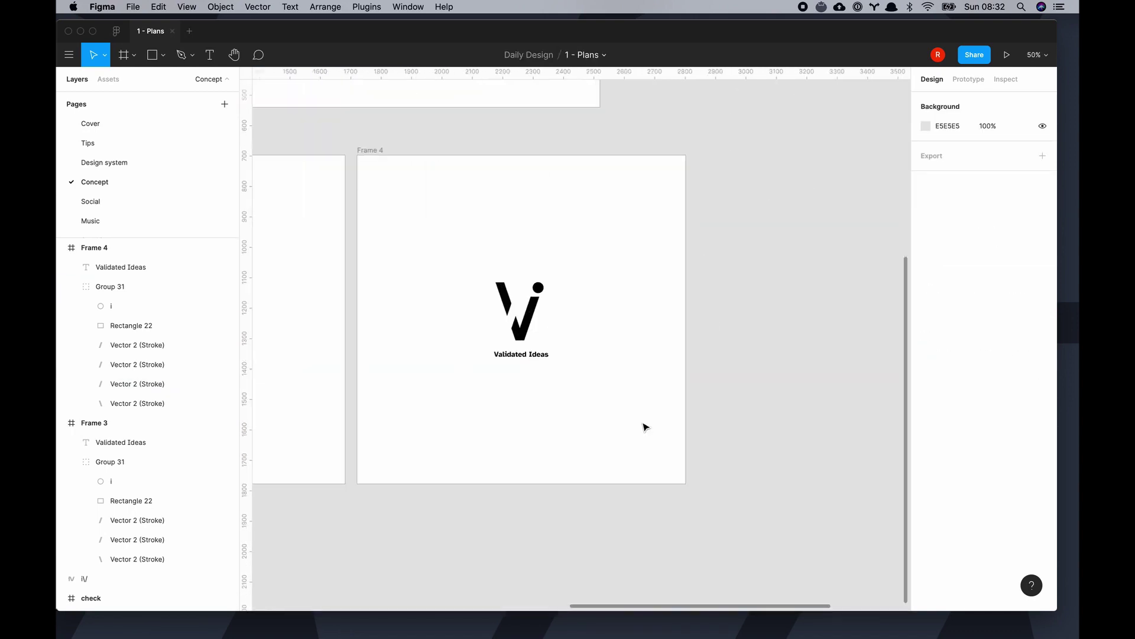
pyautogui.hotkey('shift', '0')
pyautogui.press('-')
pyautogui.click(494, 383)
pyautogui.click(494, 343)
pyautogui.press('Escape')
pyautogui.press('-')
pyautogui.press('-')
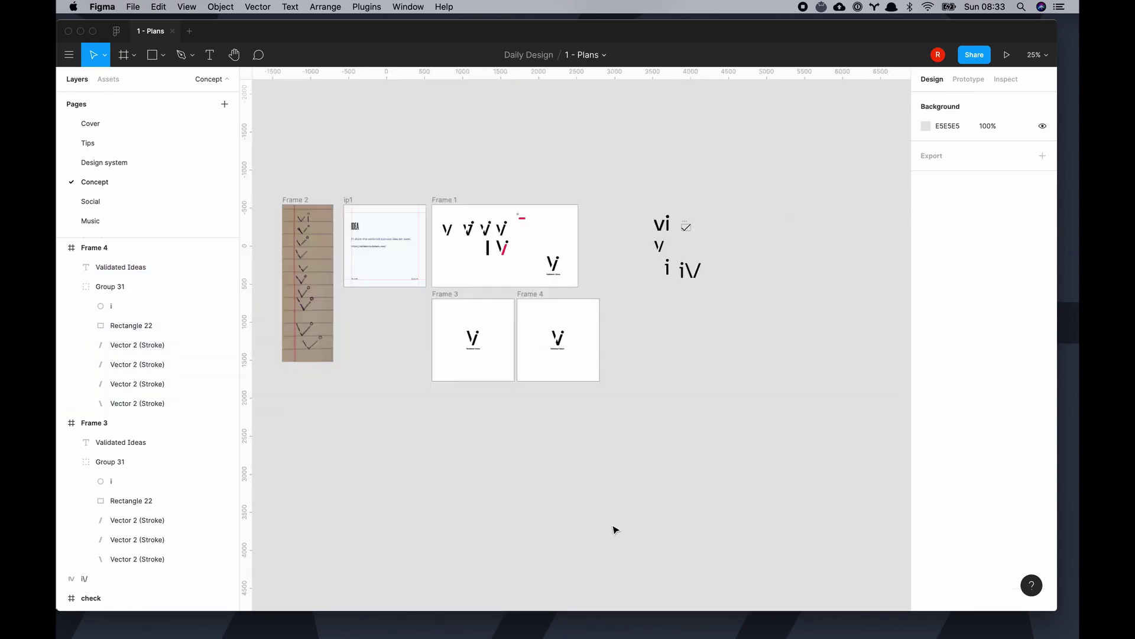
pyautogui.press('-')
pyautogui.press('n')
pyautogui.moveTo(542, 518)
pyautogui.mouseDown()
pyautogui.moveTo(733, 459)
pyautogui.moveTo(629, 507)
pyautogui.mouseUp()
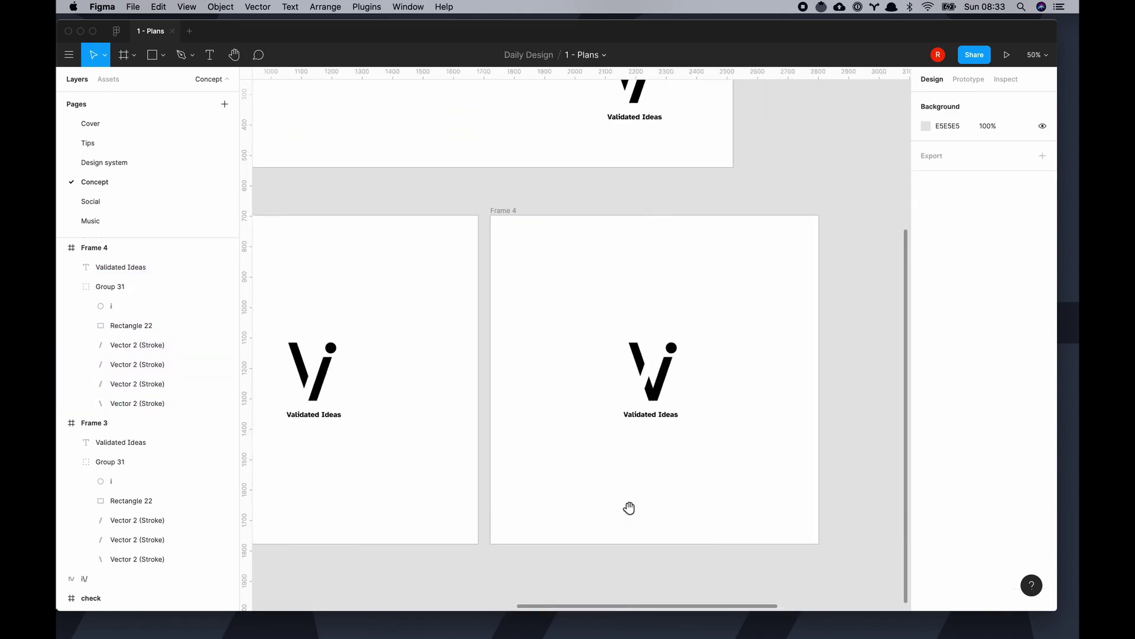
pyautogui.scroll(5, 722, 337)
# Step: Union the V's stroke pieces, then subtract Rectangle 22 to cut the gap at its top
pyautogui.keyDown('super'); pyautogui.click(457, 291); pyautogui.keyUp('super')
pyautogui.keyDown('super'); pyautogui.click(515, 332); pyautogui.keyUp('super')
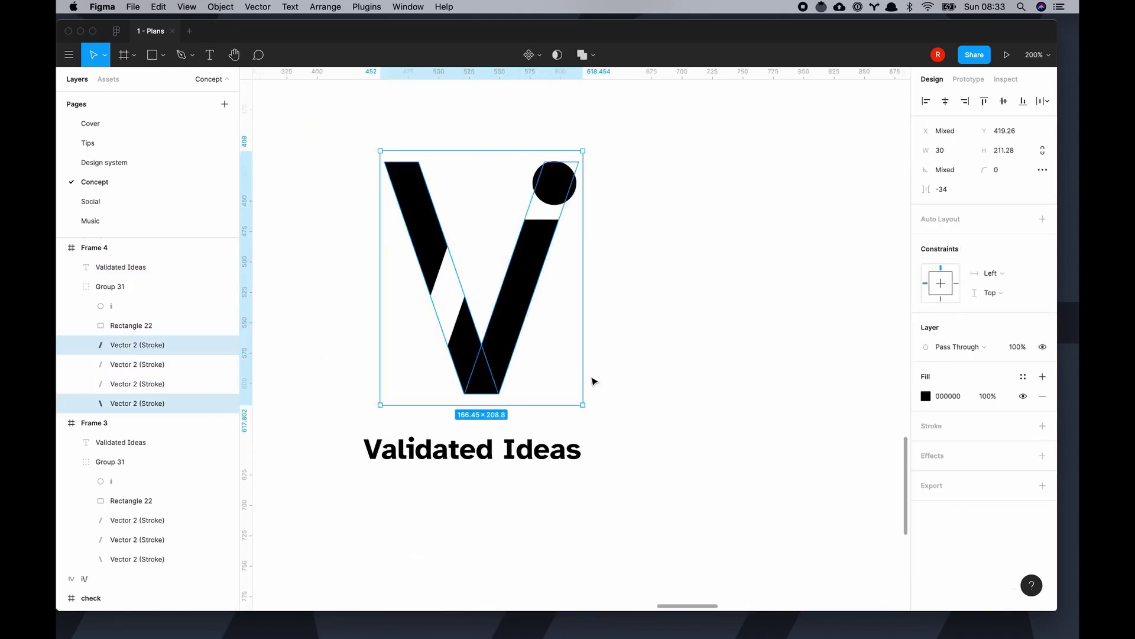
pyautogui.click(582, 55)
pyautogui.keyDown('super'); pyautogui.click(451, 291); pyautogui.keyUp('super')
pyautogui.keyDown('shift'); pyautogui.click(521, 266); pyautogui.keyUp('shift')
pyautogui.click(591, 59)
pyautogui.click(583, 96)
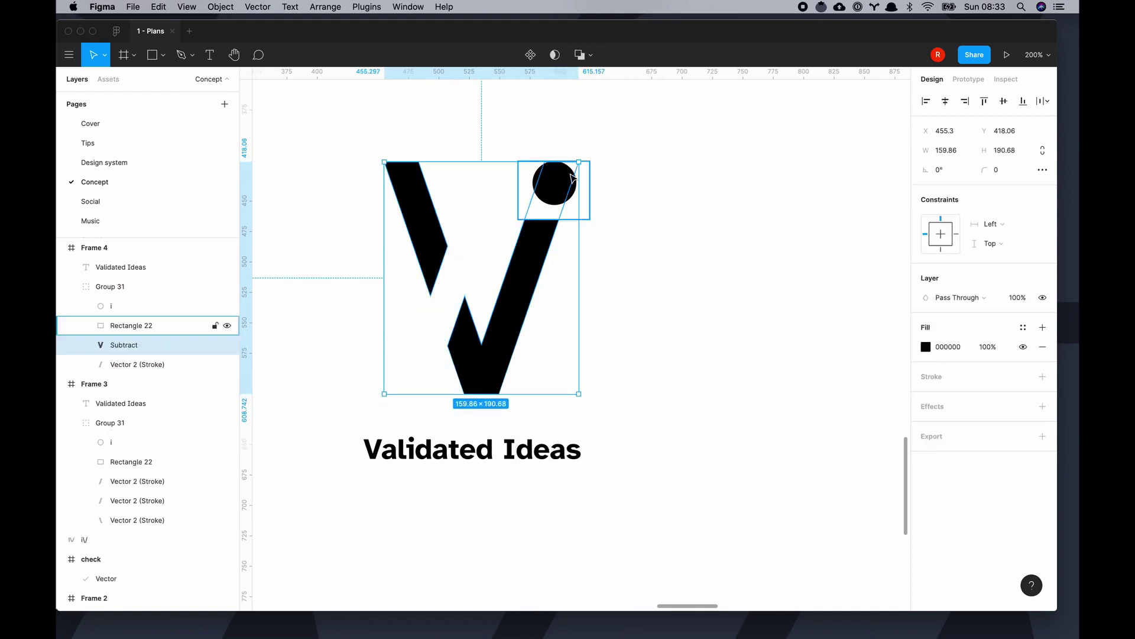
pyautogui.click(503, 332)
pyautogui.keyDown('super'); pyautogui.click(503, 331); pyautogui.keyUp('super')
pyautogui.keyDown('shift'); pyautogui.click(570, 210); pyautogui.keyUp('shift')
pyautogui.click(595, 56)
pyautogui.click(583, 96)
# Step: Union the cut V with the dot into one merged shape
pyautogui.click(555, 189)
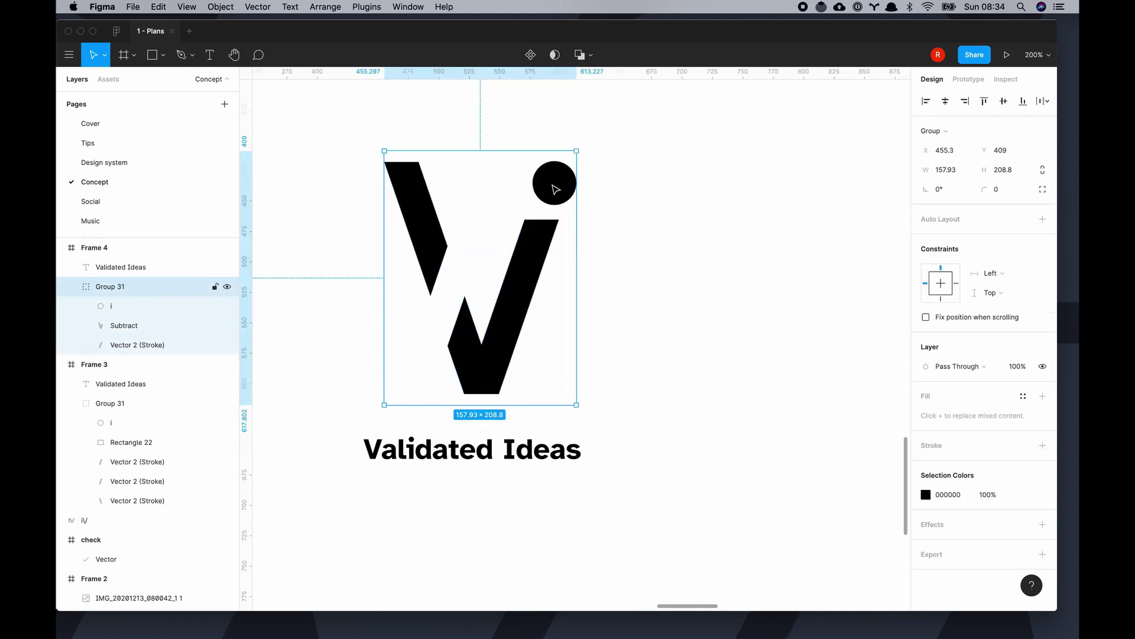
pyautogui.keyDown('super'); pyautogui.click(466, 358); pyautogui.keyUp('super')
pyautogui.keyDown('shift'); pyautogui.click(554, 182); pyautogui.keyUp('shift')
pyautogui.click(592, 55)
pyautogui.click(598, 78)
pyautogui.scroll(-5, 593, 398)
pyautogui.click(693, 469)
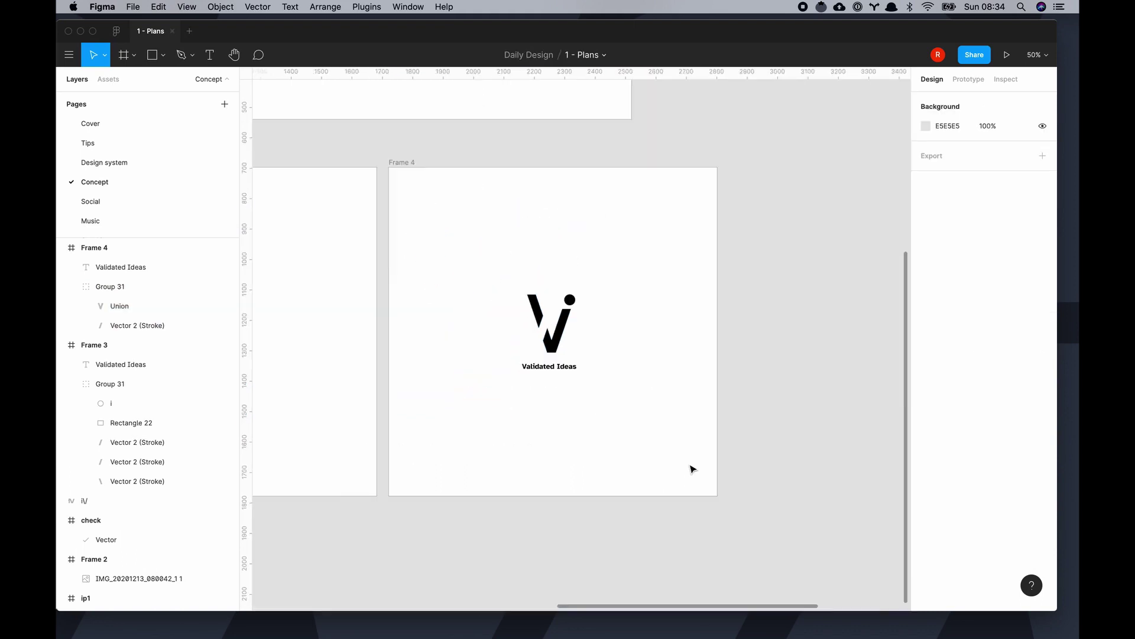
# Step: Move the logo and label left in Frame 4 and add a black circle at upper right
pyautogui.moveTo(553, 349); pyautogui.dragTo(464, 367)
pyautogui.click(414, 195)
pyautogui.press('o')
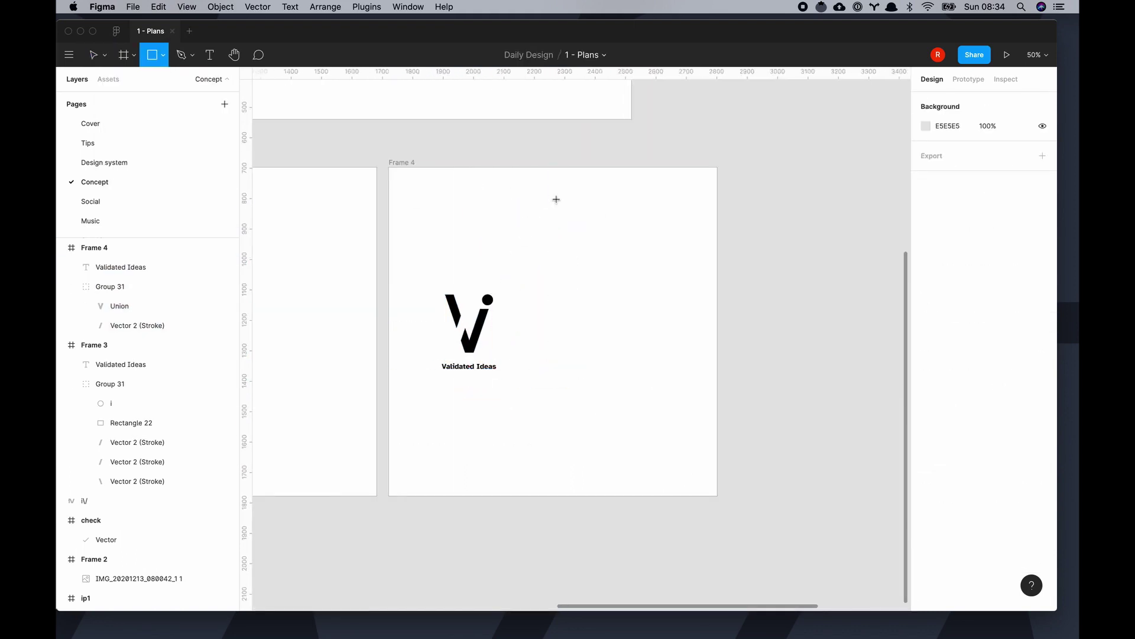
pyautogui.click(579, 231)
pyautogui.click(927, 366)
pyautogui.click(778, 552)
pyautogui.press('Escape')
pyautogui.press('Escape')
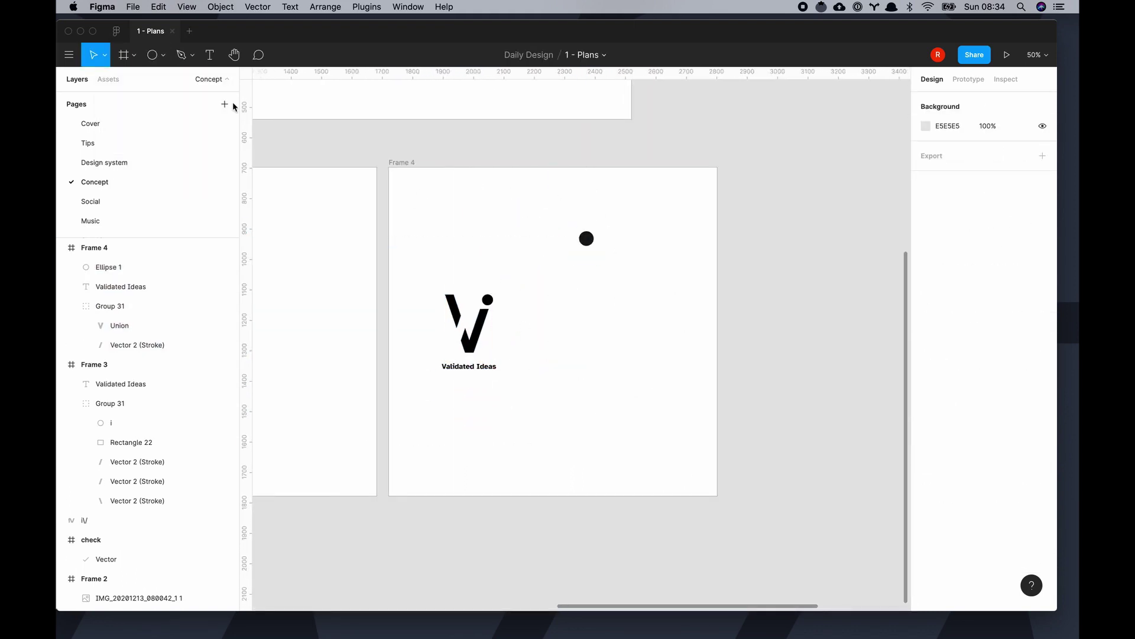
# Step: Duplicate Frame 4 as Frame 5, remove its circle, and centre the grouped logo and label
pyautogui.click(459, 160)
pyautogui.press('super+d')
pyautogui.click(108, 267)
pyautogui.press('Delete')
pyautogui.click(121, 266)
pyautogui.keyDown('shift'); pyautogui.click(110, 286); pyautogui.keyUp('shift')
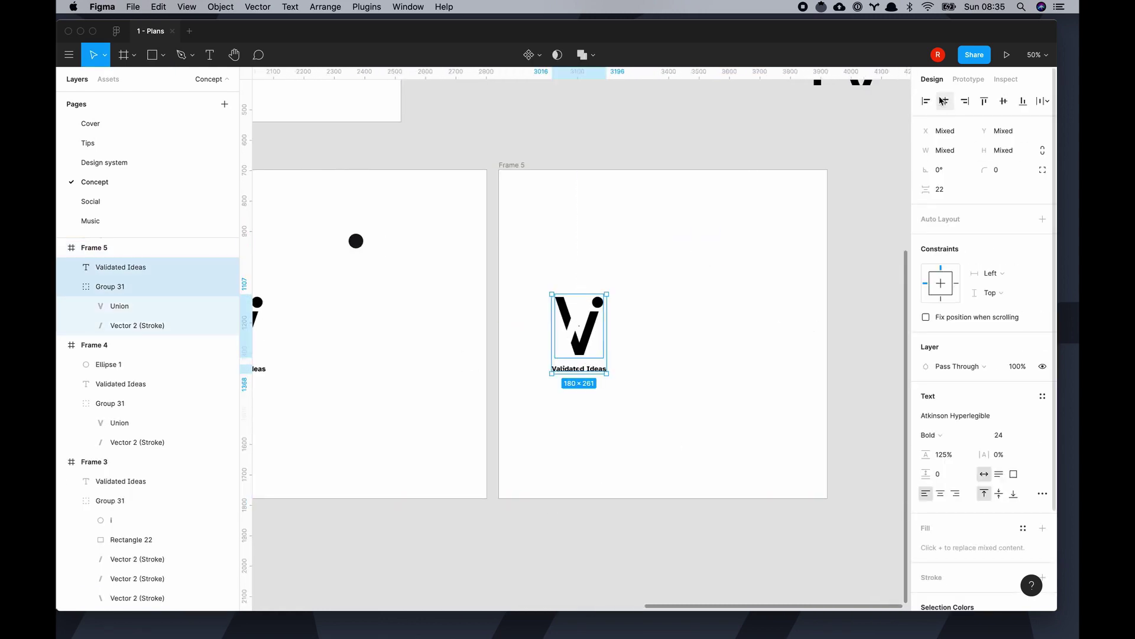
pyautogui.hotkey('shift', 'Right')
pyautogui.hotkey('shift', 'Right')
pyautogui.hotkey('shift', 'Right')
pyautogui.hotkey('shift', 'Right')
pyautogui.hotkey('shift', 'Right')
pyautogui.hotkey('shift', 'Right')
pyautogui.hotkey('shift', 'Right')
pyautogui.hotkey('shift', 'Right')
pyautogui.hotkey('shift', 'Right')
pyautogui.hotkey('shift', 'Right')
pyautogui.hotkey('shift', 'Right')
pyautogui.hotkey('shift', 'Right')
pyautogui.hotkey('shift', 'Right')
pyautogui.hotkey('shift', 'Right')
pyautogui.hotkey('shift', 'Right')
pyautogui.hotkey('shift', 'Right')
pyautogui.hotkey('shift', 'Right')
pyautogui.hotkey('shift', 'Right')
pyautogui.hotkey('shift', 'Right')
pyautogui.hotkey('shift', 'Right')
pyautogui.press('super+g')
pyautogui.hotkey('alt', 'h')
pyautogui.hotkey('alt', 'v')
# Step: Make Frame 5's logo and label white on a near-black background
pyautogui.click(663, 331)
pyautogui.click(926, 514)
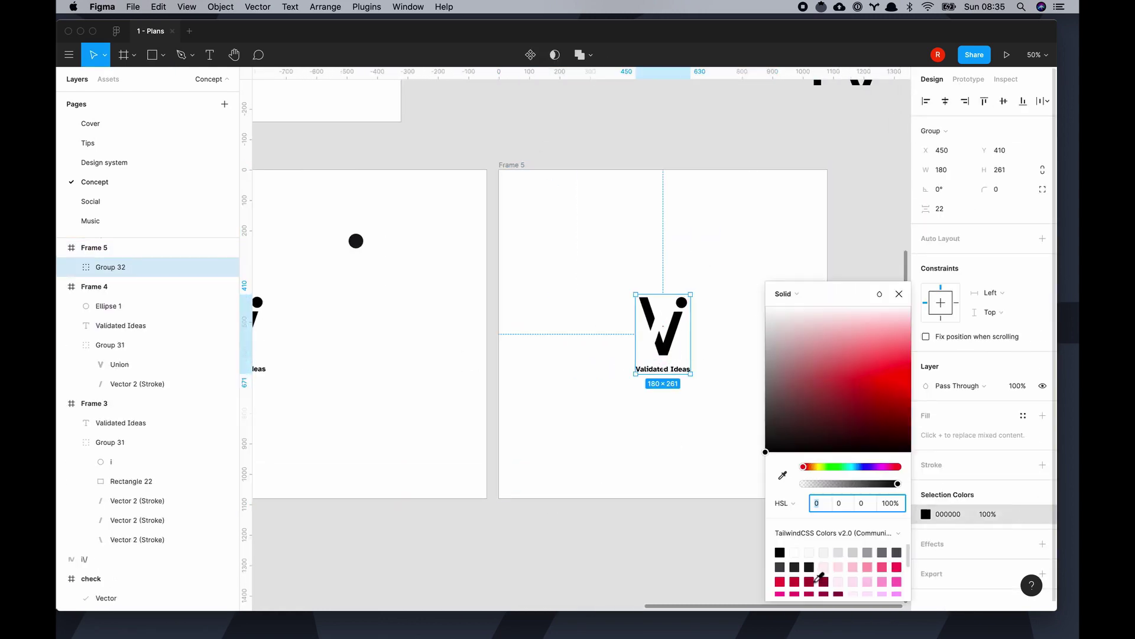
pyautogui.click(94, 248)
pyautogui.click(926, 385)
pyautogui.click(809, 567)
pyautogui.click(578, 499)
# Step: Paste a scaled-down copy of Frame 4's big logo onto its black circle
pyautogui.scroll(-5, 578, 499)
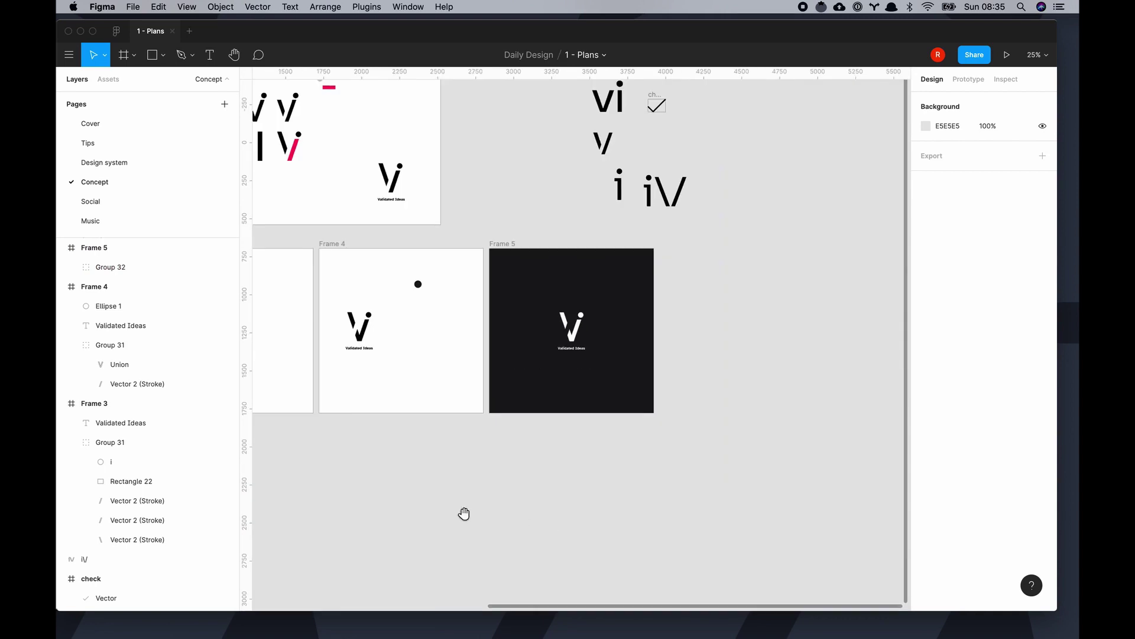
pyautogui.scroll(5, 464, 513)
pyautogui.click(434, 344)
pyautogui.press('super+c')
pyautogui.scroll(5, 512, 320)
pyautogui.press('super+v')
pyautogui.moveTo(578, 329); pyautogui.dragTo(511, 169)
pyautogui.scroll(4, 511, 169)
pyautogui.hscroll(-3, 511, 169)
# Step: Make the small logo on the circle white and compare it with the big logo
pyautogui.click(926, 495)
pyautogui.click(778, 553)
pyautogui.press('Escape')
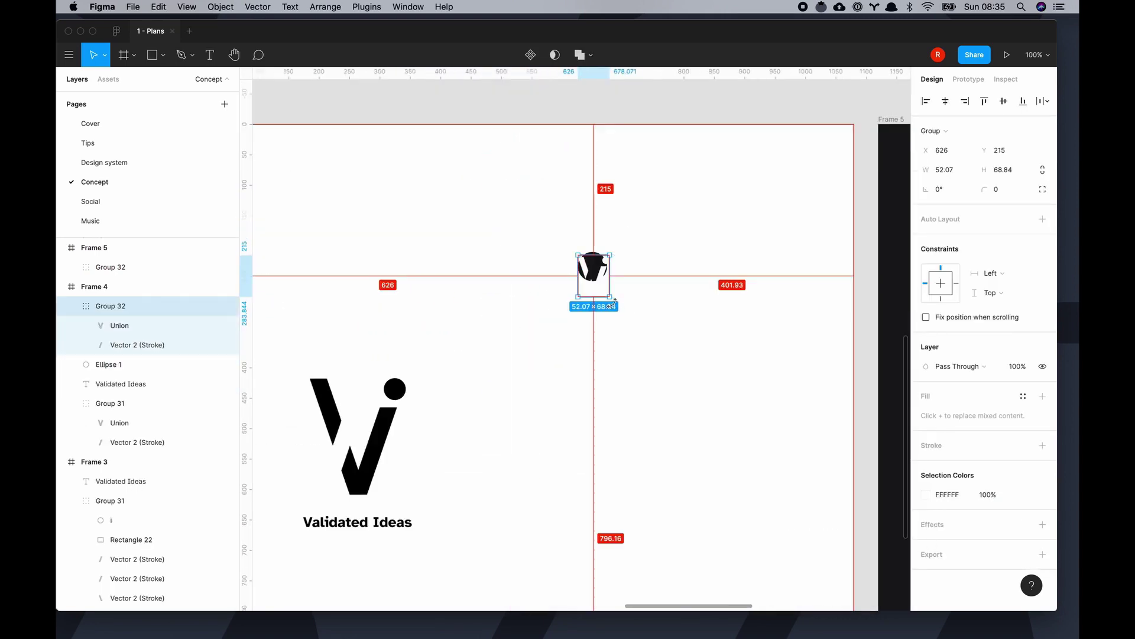
pyautogui.press('Escape')
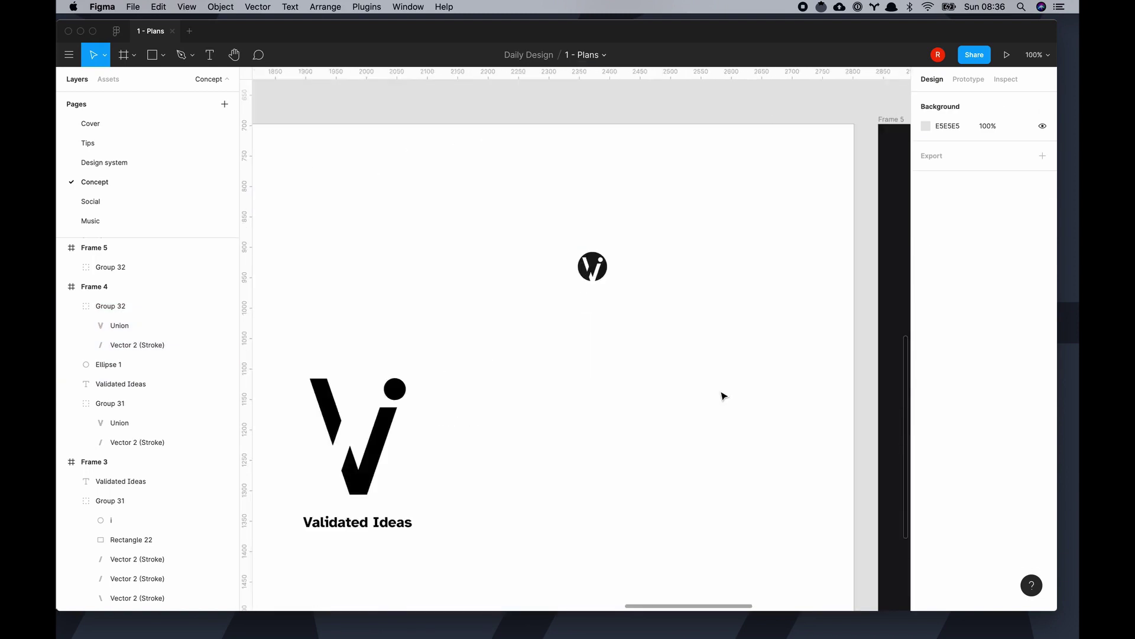
pyautogui.click(592, 266)
pyautogui.keyDown('shift'); pyautogui.click(379, 440); pyautogui.keyUp('shift')
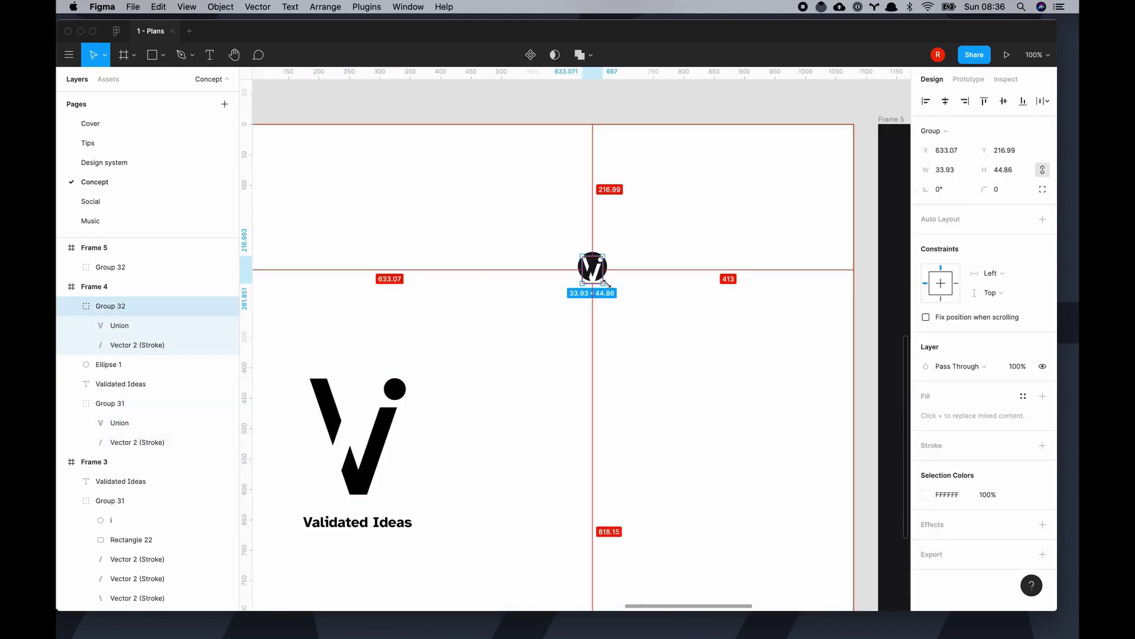
pyautogui.click(672, 350)
pyautogui.moveTo(619, 324); pyautogui.dragTo(611, 269)
pyautogui.click(609, 267)
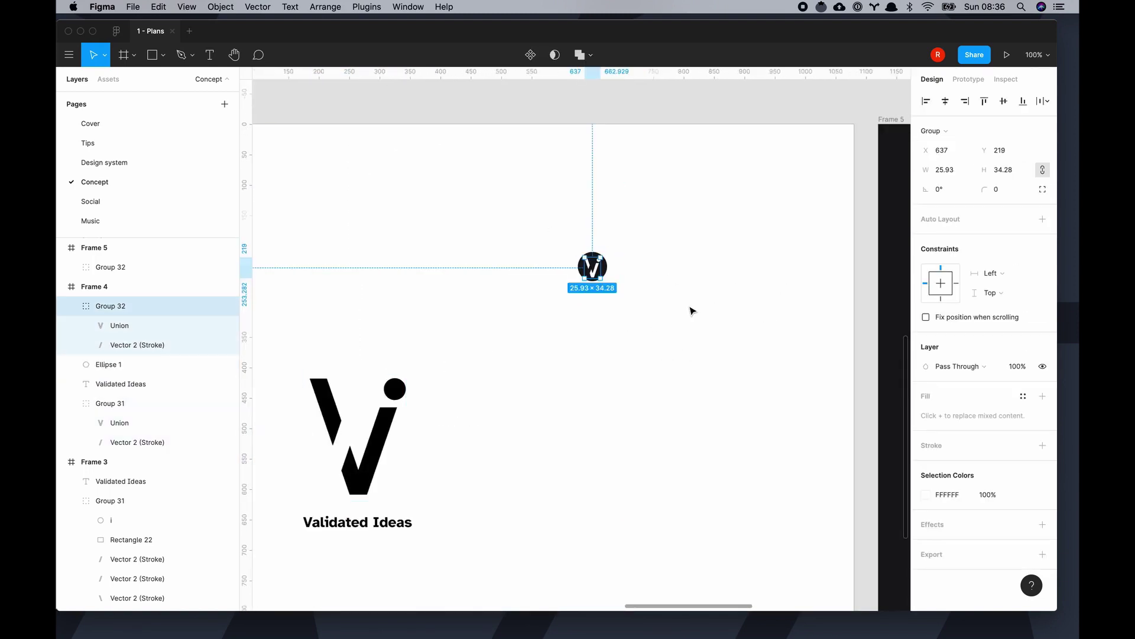
pyautogui.click(659, 309)
pyautogui.scroll(-2, 659, 309)
# Step: Draw a black square below the circled logo in Frame 4
pyautogui.click(163, 55)
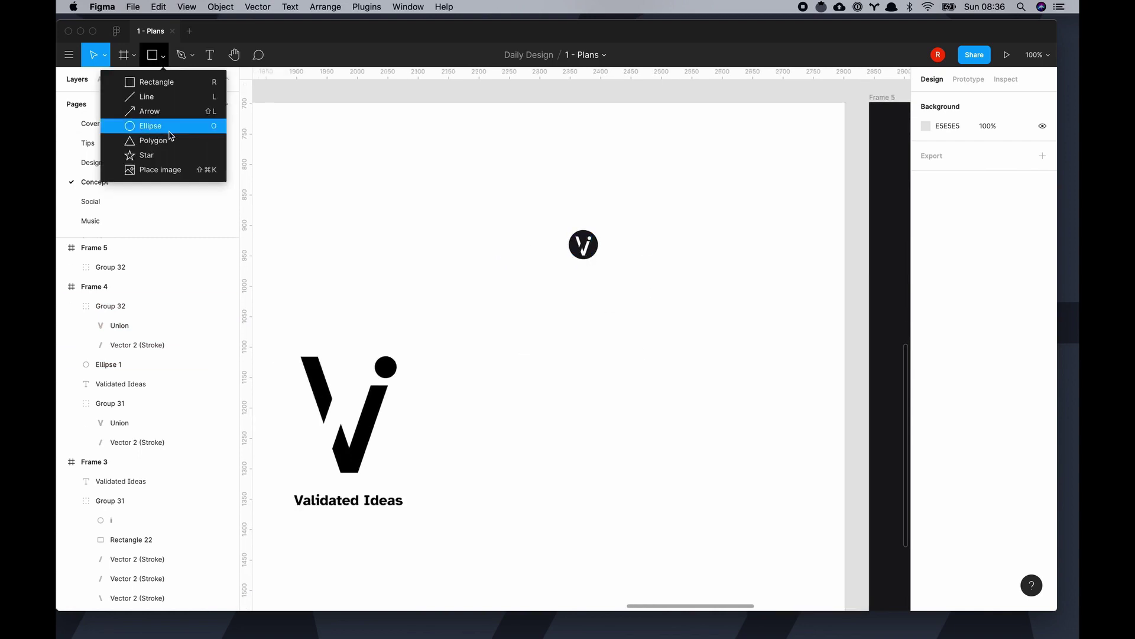
pyautogui.click(152, 54)
pyautogui.click(163, 55)
pyautogui.click(156, 81)
pyautogui.click(535, 294)
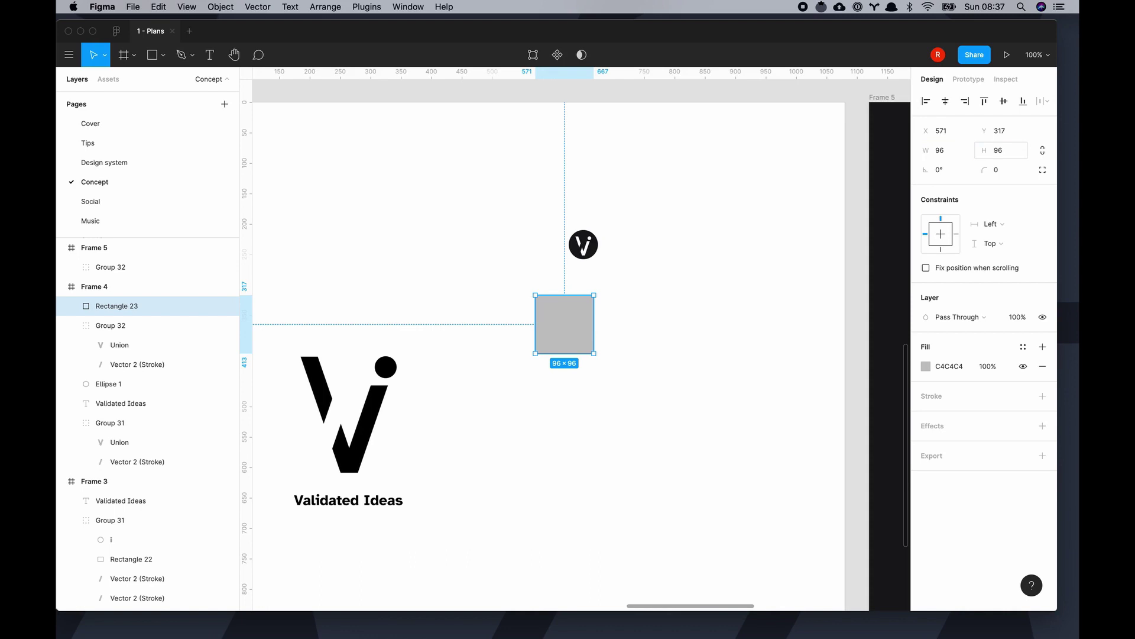
pyautogui.moveTo(562, 329); pyautogui.dragTo(581, 326)
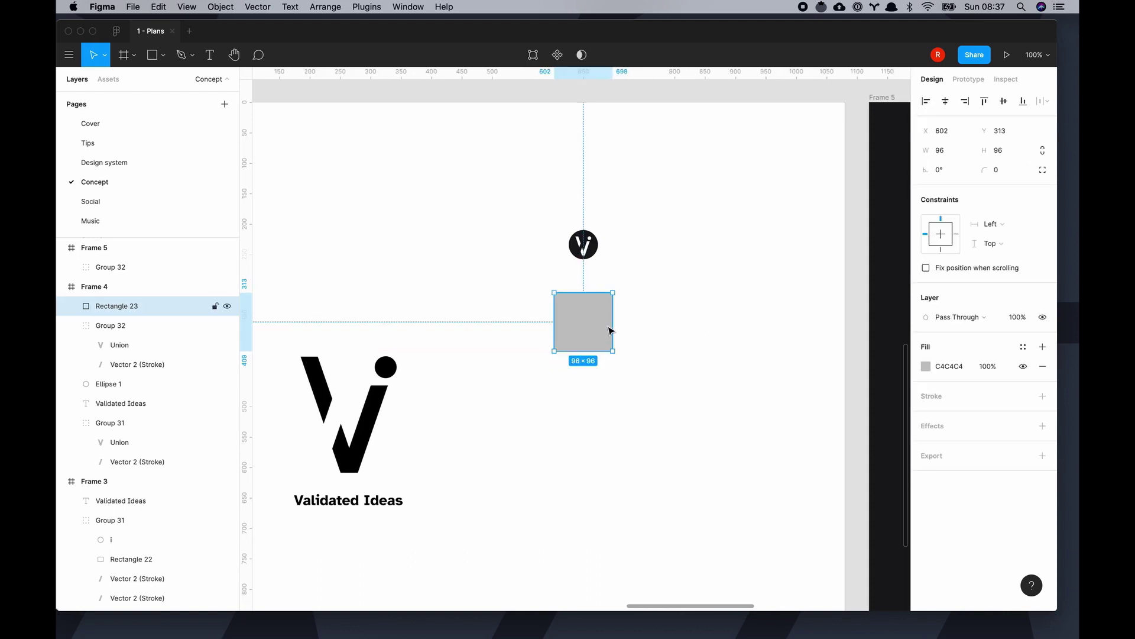
pyautogui.click(926, 366)
pyautogui.click(608, 331)
pyautogui.click(926, 367)
pyautogui.click(782, 561)
pyautogui.press('Escape')
pyautogui.press('Escape')
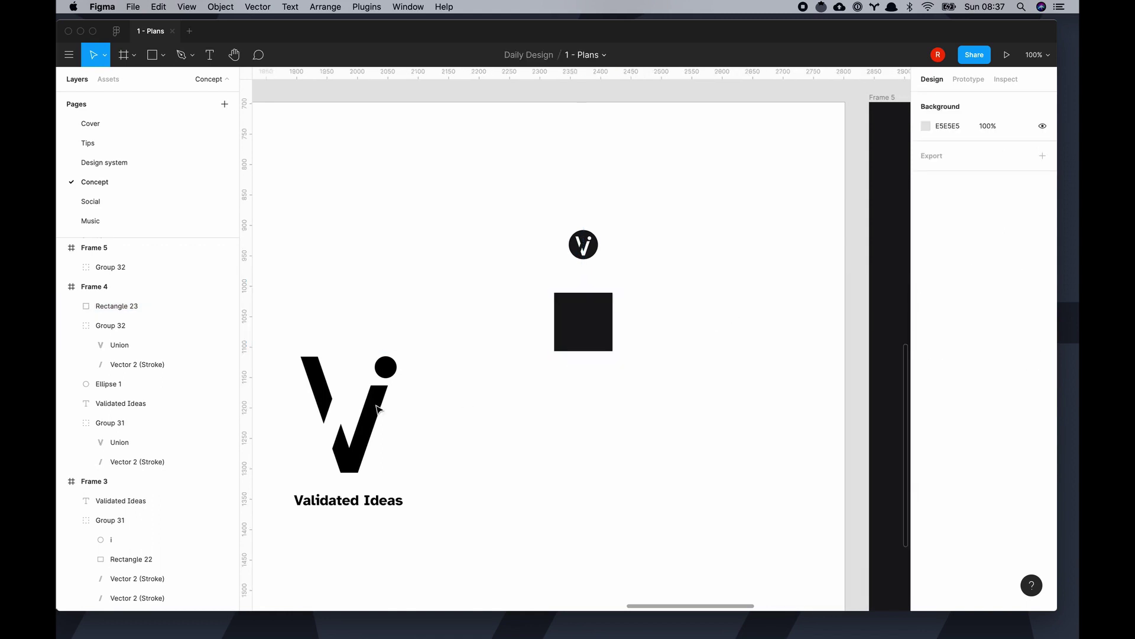
# Step: Place a shrunken white copy of the big V logo on the black square
pyautogui.click(349, 414)
pyautogui.hotkey('ctrl', 'd')
pyautogui.press('Escape')
pyautogui.click(595, 346)
pyautogui.click(583, 436)
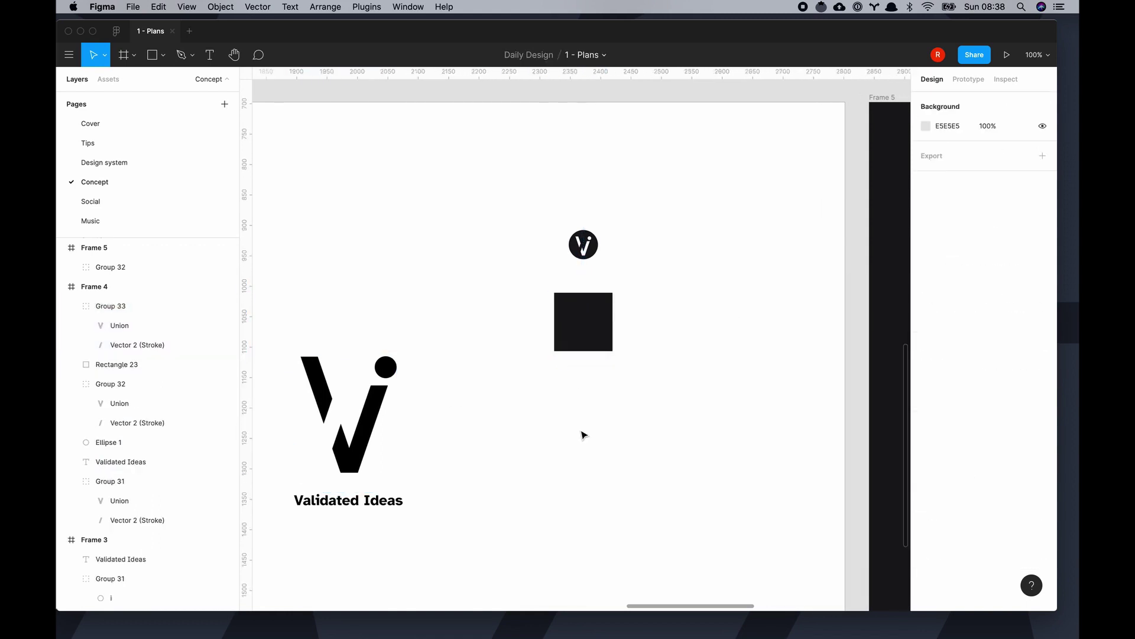
pyautogui.click(348, 414)
pyautogui.hotkey('ctrl', 'd')
pyautogui.moveTo(443, 477); pyautogui.dragTo(645, 347)
pyautogui.click(926, 495)
pyautogui.click(775, 305)
pyautogui.press('Escape')
# Step: Enlarge the white logo slightly on the black square
pyautogui.scroll(-1, 704, 436)
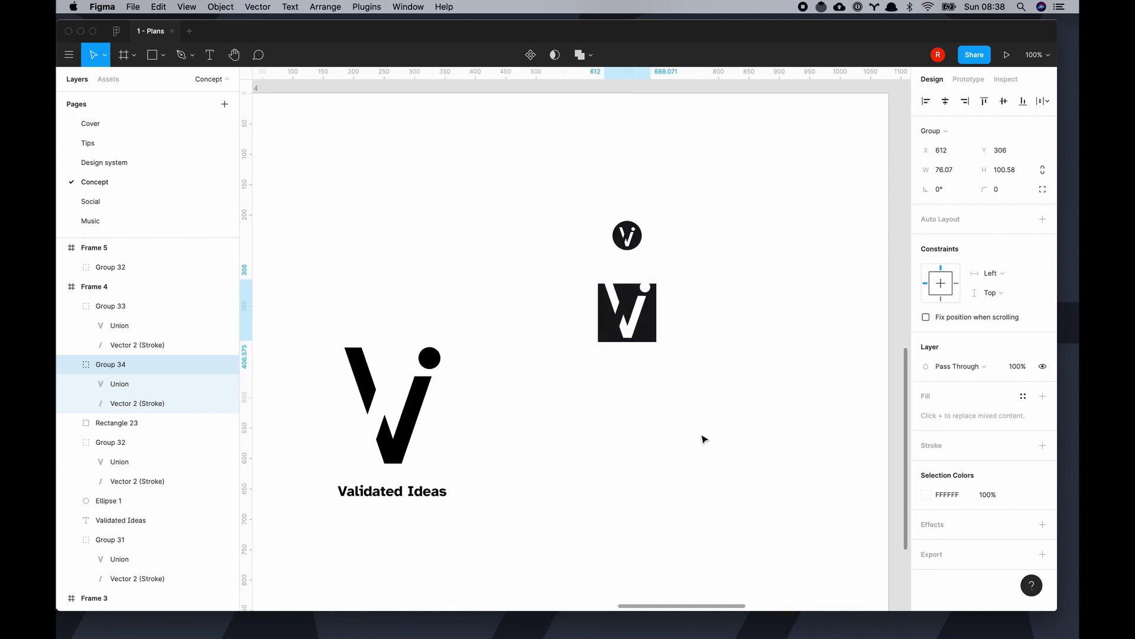
pyautogui.press('super+equal')
pyautogui.press('super+minus')
pyautogui.press('super+equal')
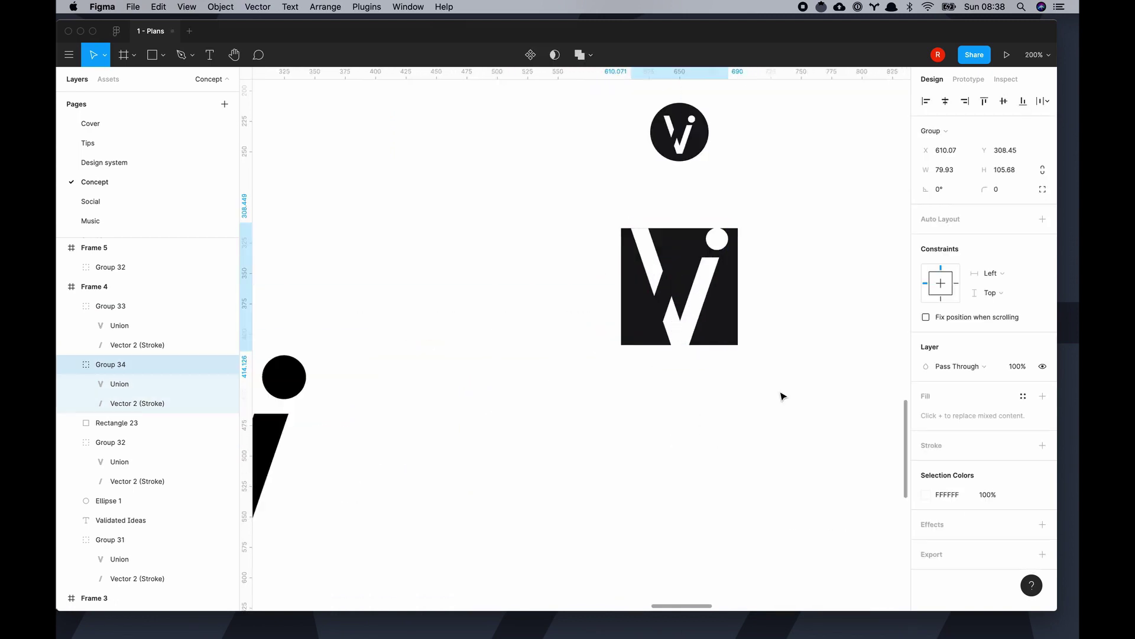
pyautogui.moveTo(726, 311); pyautogui.dragTo(734, 310)
pyautogui.click(734, 311)
pyautogui.press('super+minus')
pyautogui.press('super+minus')
pyautogui.click(677, 379)
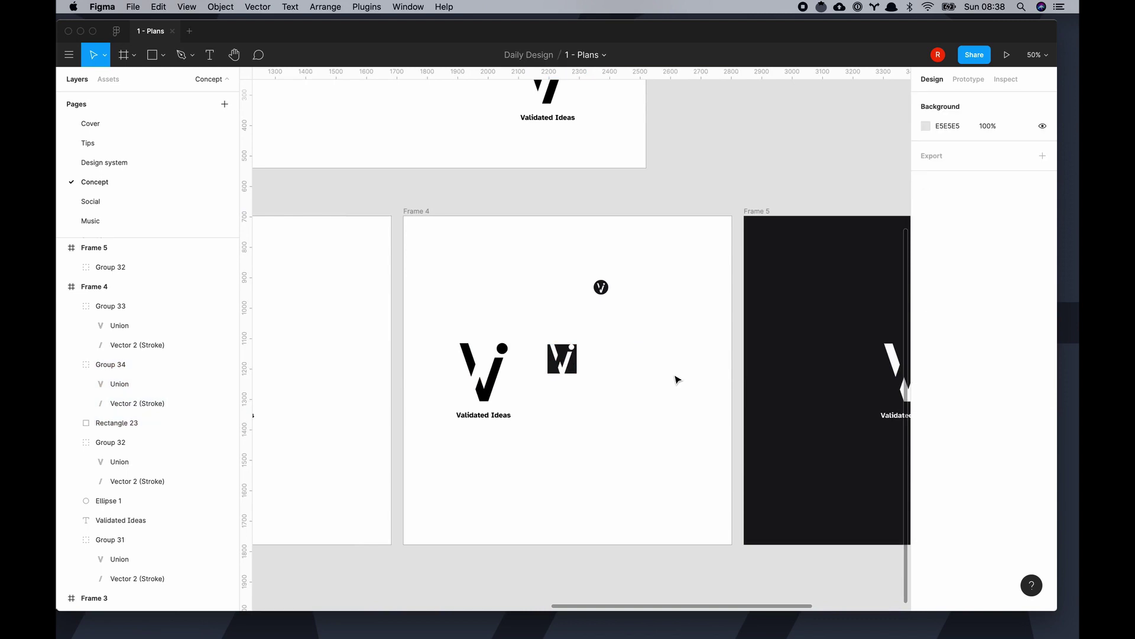
# Step: Zoom in to check the small logos, then fit all frames into view
pyautogui.press('super+equal')
pyautogui.press('super+equal')
pyautogui.press('super+equal')
pyautogui.press('super+minus')
pyautogui.press('super+minus')
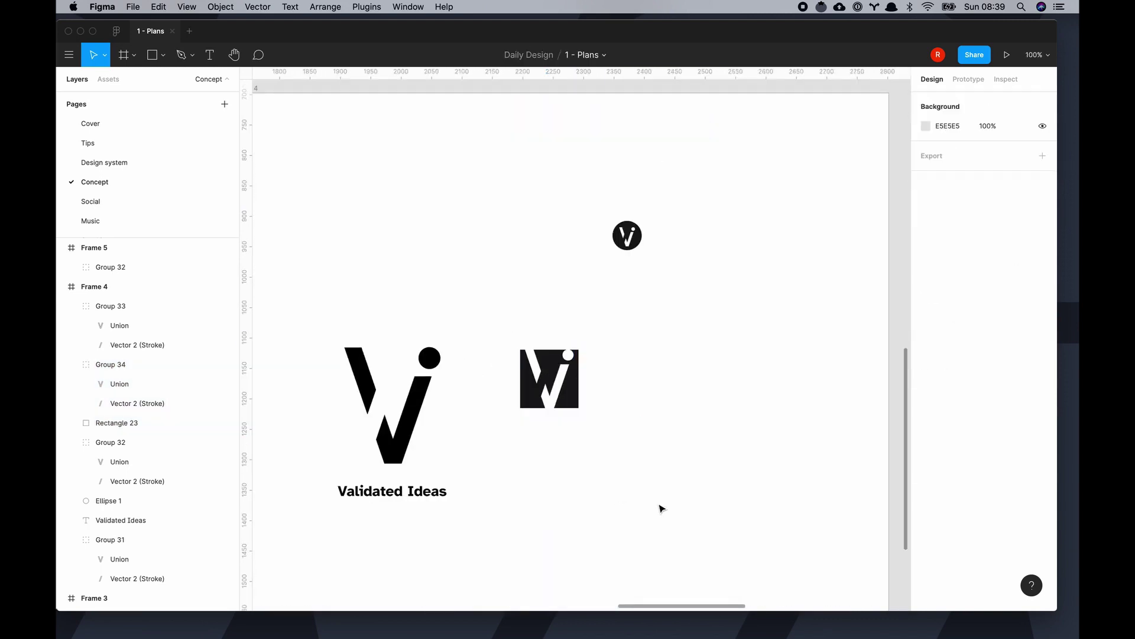
pyautogui.press('super+equal')
pyautogui.press('super+minus')
pyautogui.press('super+minus')
pyautogui.press('super+minus')
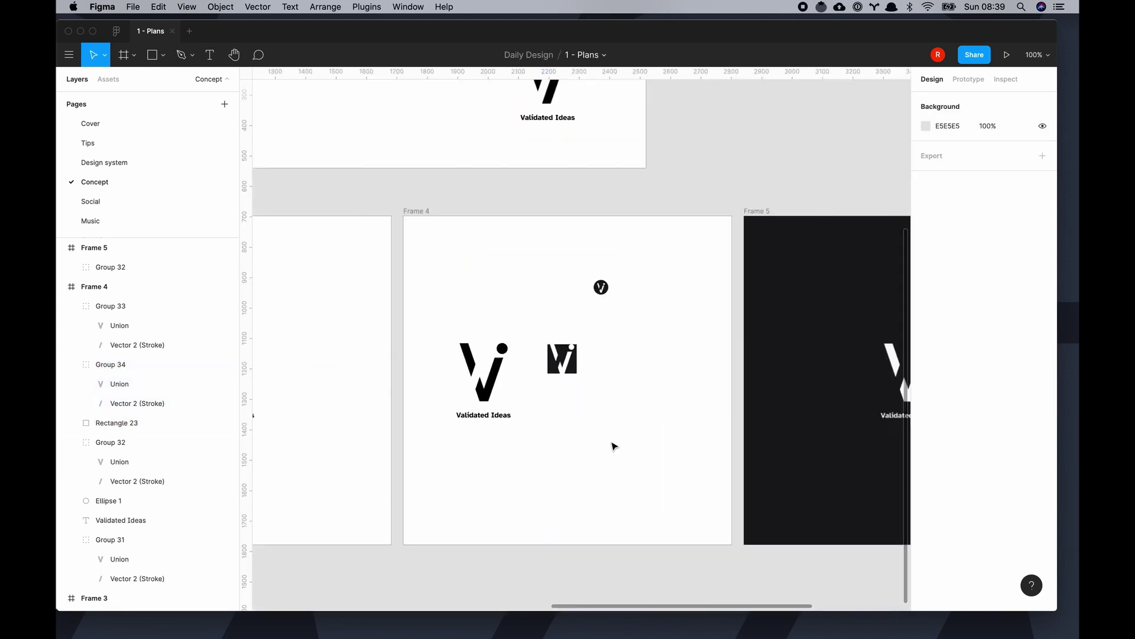
pyautogui.press('super+equal')
pyautogui.press('super+equal')
pyautogui.hotkey('shift', '1')
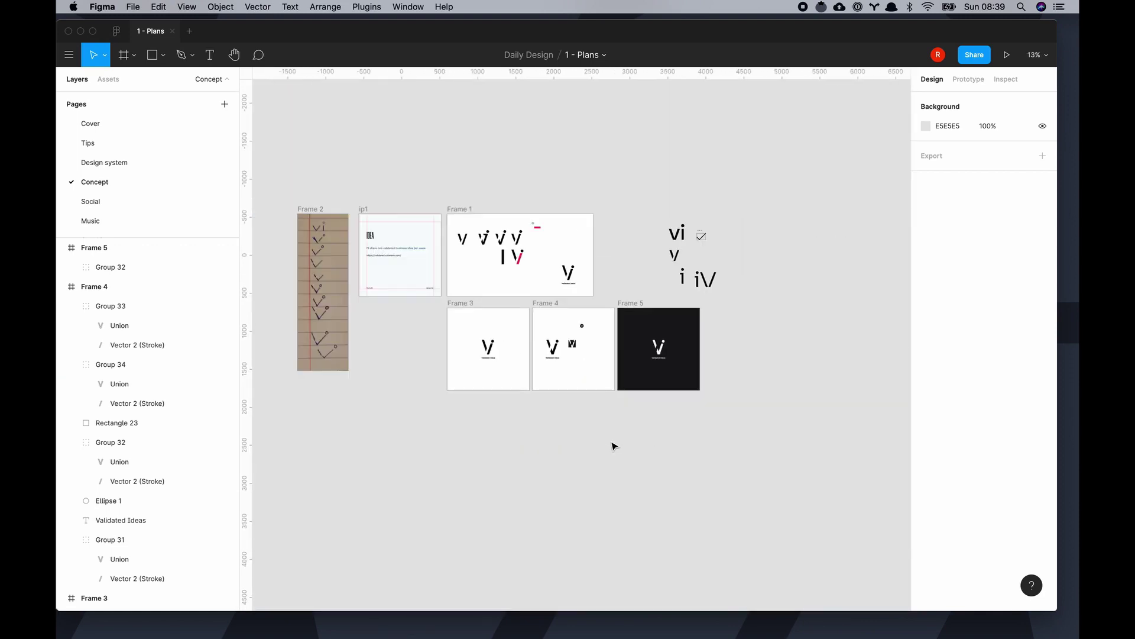
pyautogui.scroll(5, 651, 351)
# Step: Paste a small white logo near Frame 5's top and enlarge it
pyautogui.hscroll(2, 609, 350)
pyautogui.click(609, 350)
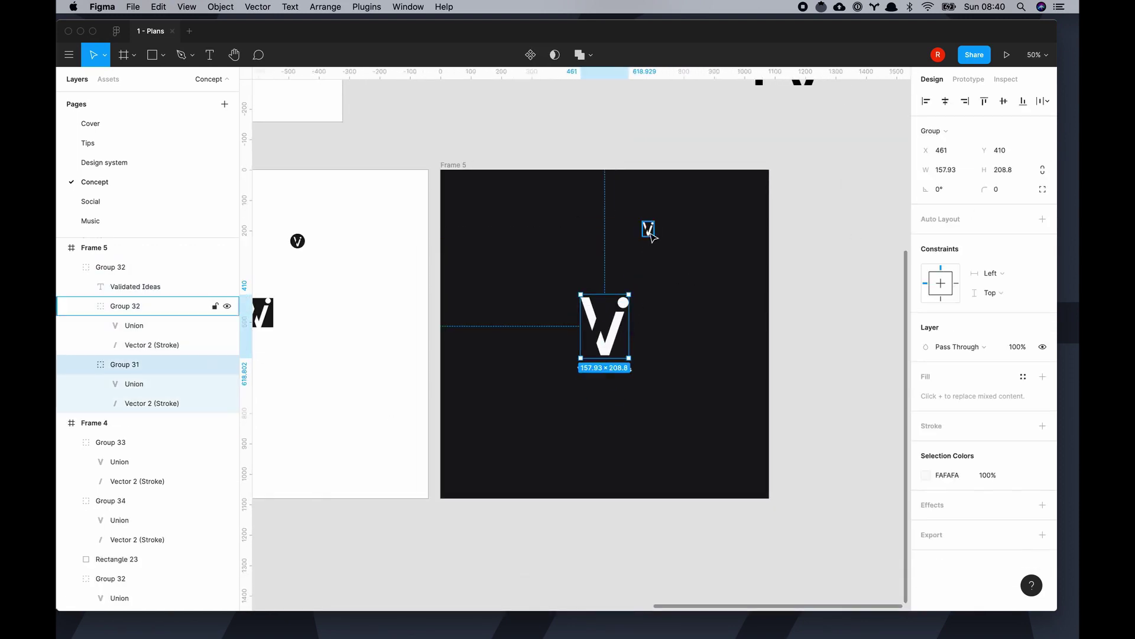
pyautogui.press('super+shift+r')
pyautogui.moveTo(651, 231); pyautogui.dragTo(676, 236)
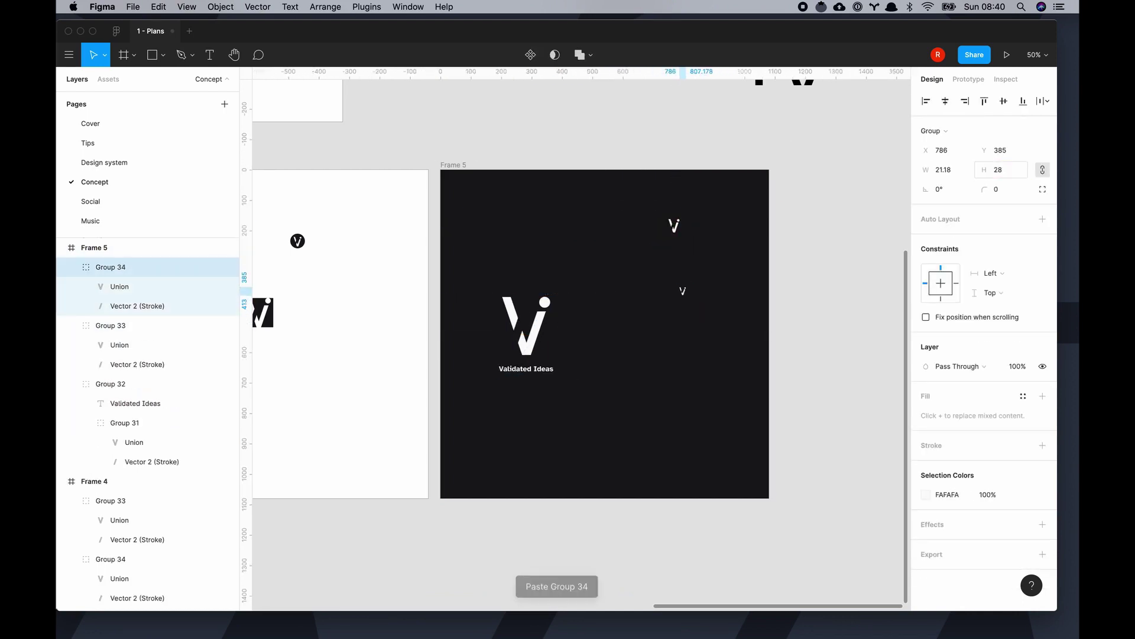
pyautogui.moveTo(686, 294); pyautogui.dragTo(728, 310)
pyautogui.moveTo(613, 238); pyautogui.dragTo(613, 238)
pyautogui.click(609, 256)
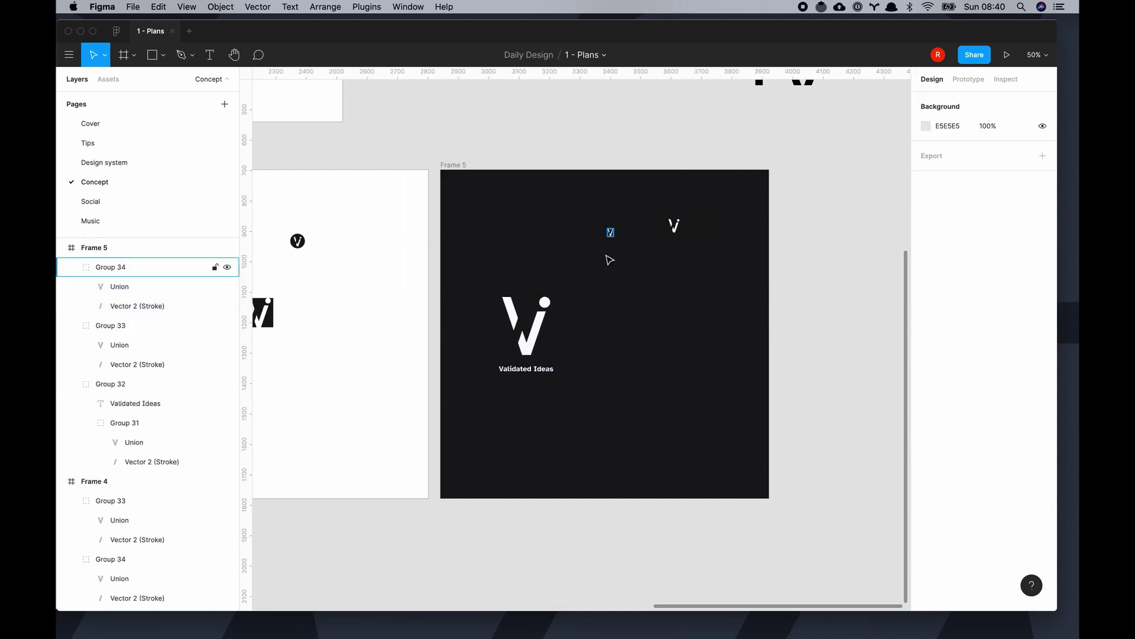
pyautogui.hotkey('shift', '0')
pyautogui.hotkey('ctrl', 'z')
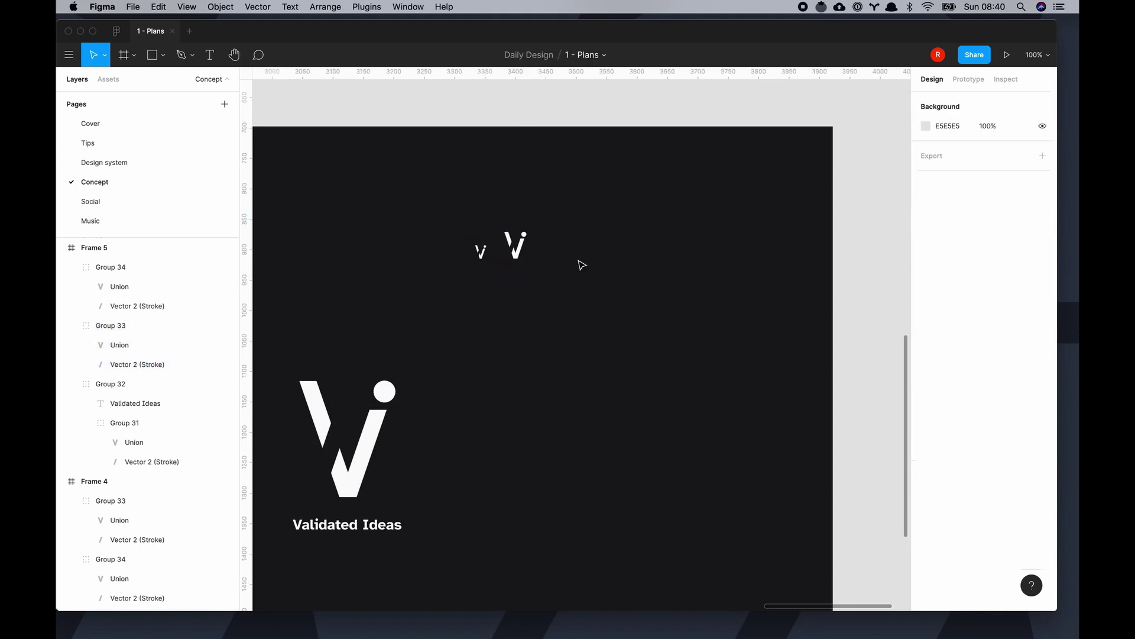
# Step: Wrap three graduated white Vi logos in a bottom-aligned auto layout, then paste the frame as Frame 6
pyautogui.press('super+v')
pyautogui.keyDown('shift'); pyautogui.click(515, 243); pyautogui.keyUp('shift')
pyautogui.keyDown('shift'); pyautogui.click(481, 251); pyautogui.keyUp('shift')
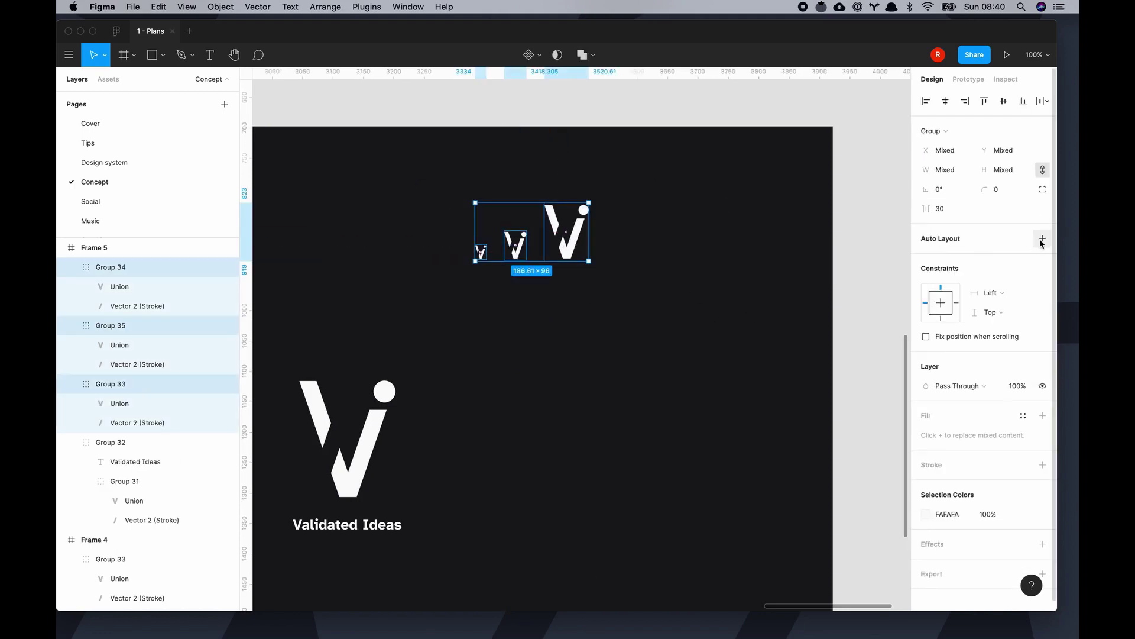
pyautogui.hotkey('shift', 'a')
pyautogui.click(1002, 320)
pyautogui.click(676, 310)
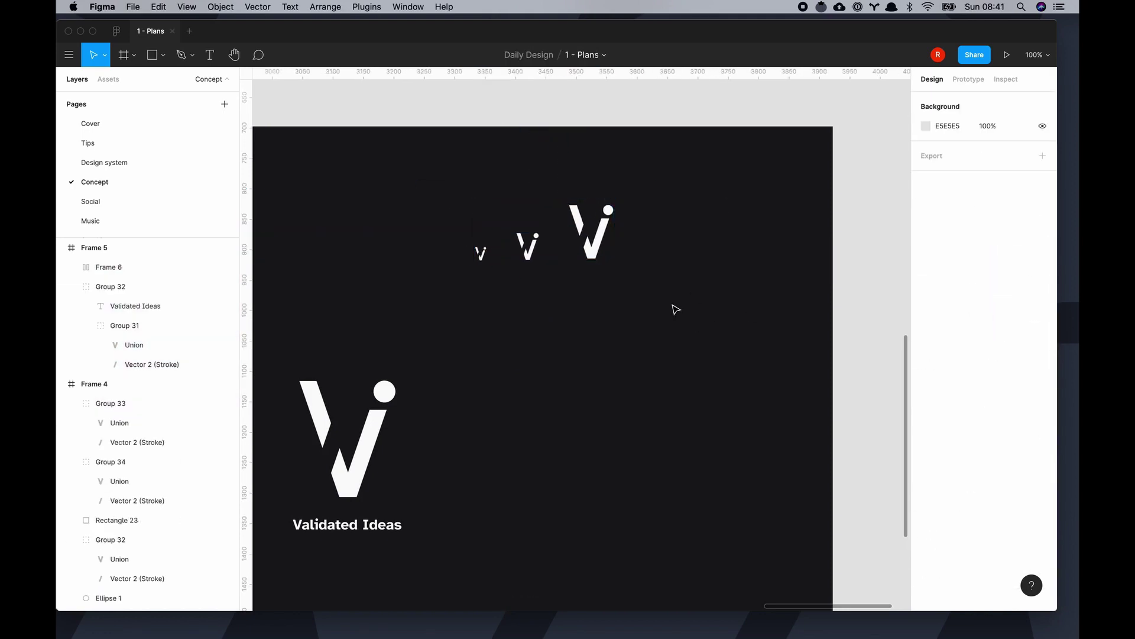
pyautogui.press('-')
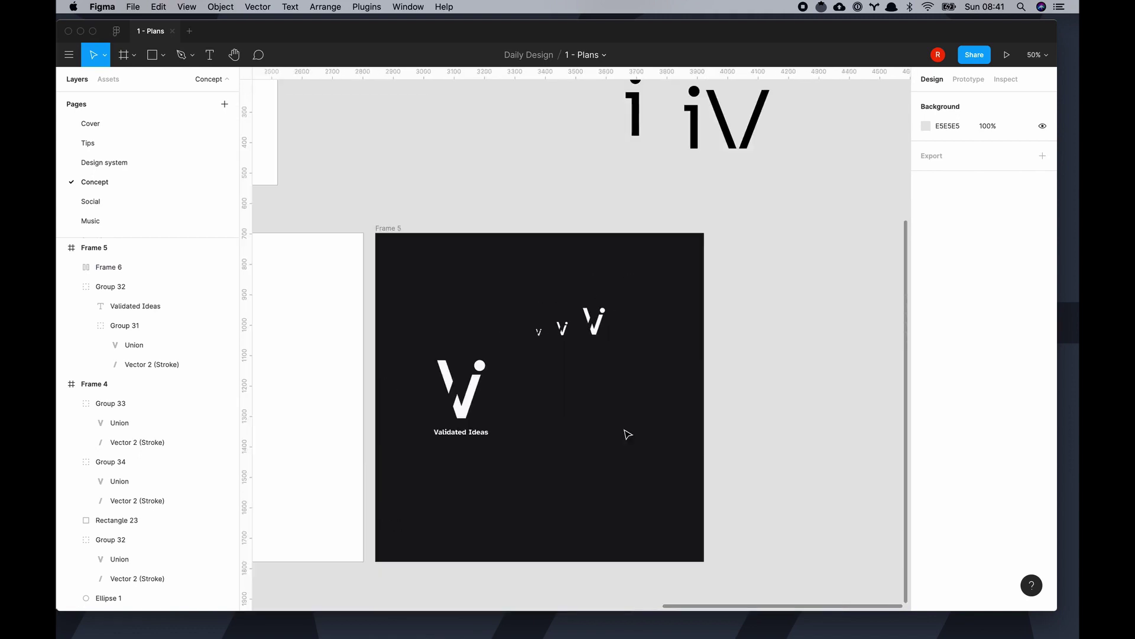
pyautogui.hotkey('ctrl', 'v')
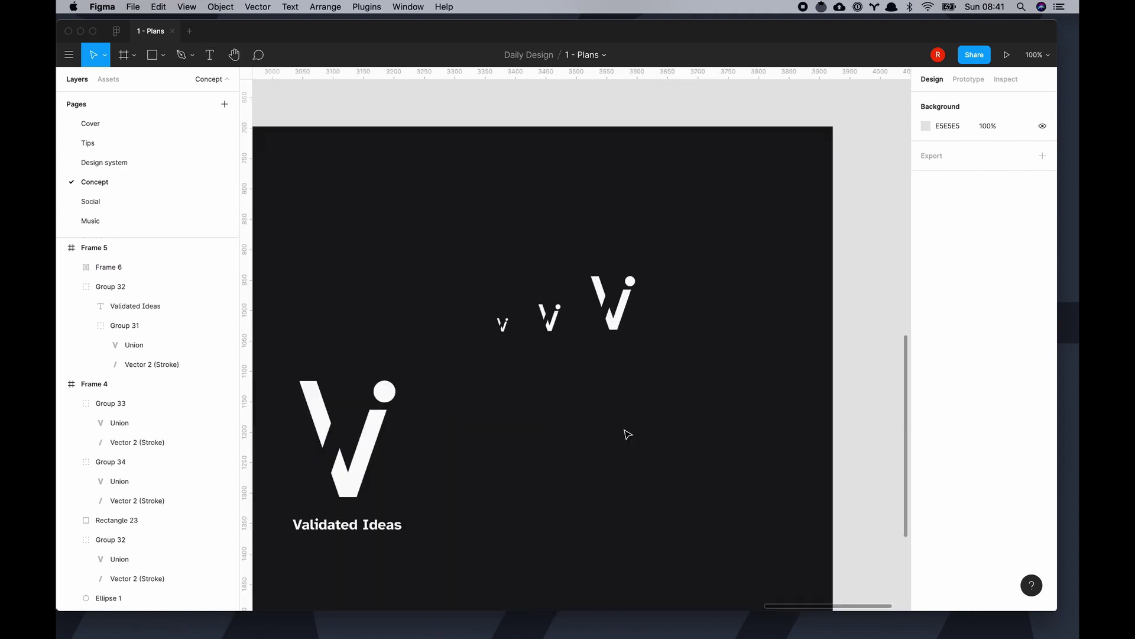
# Step: Delete the i's dot and stem rectangle and paste in a pink F43F5E slanted bar
pyautogui.scroll(10, 822, 337)
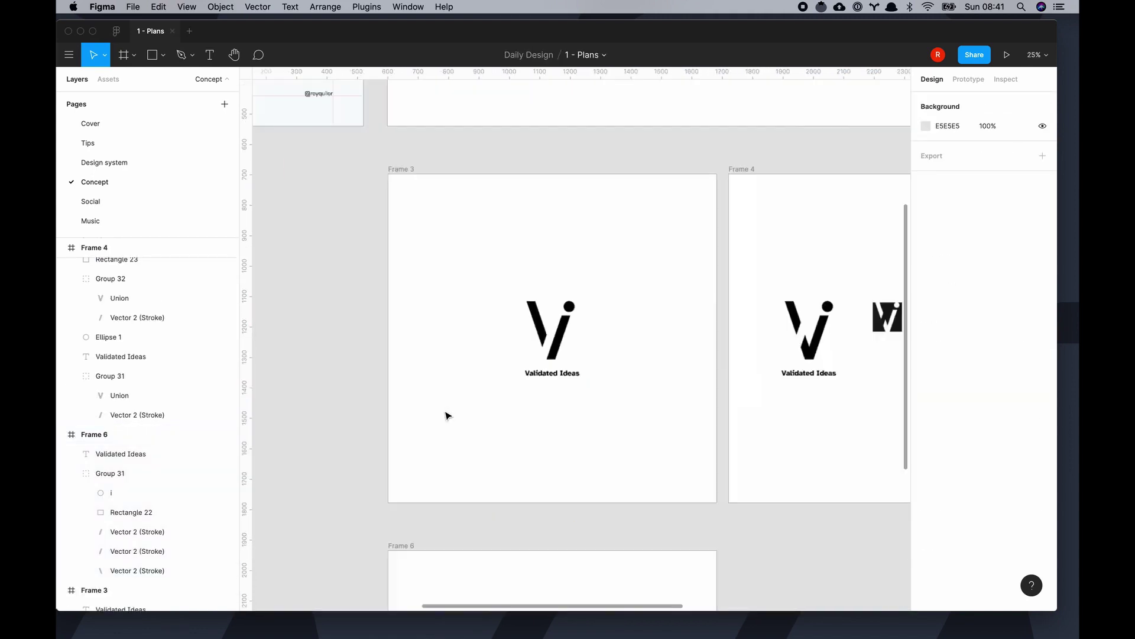
pyautogui.keyDown('super'); pyautogui.click(520, 263); pyautogui.keyUp('super')
pyautogui.press('Delete')
pyautogui.click(521, 271)
pyautogui.press('Delete')
pyautogui.press('super+v')
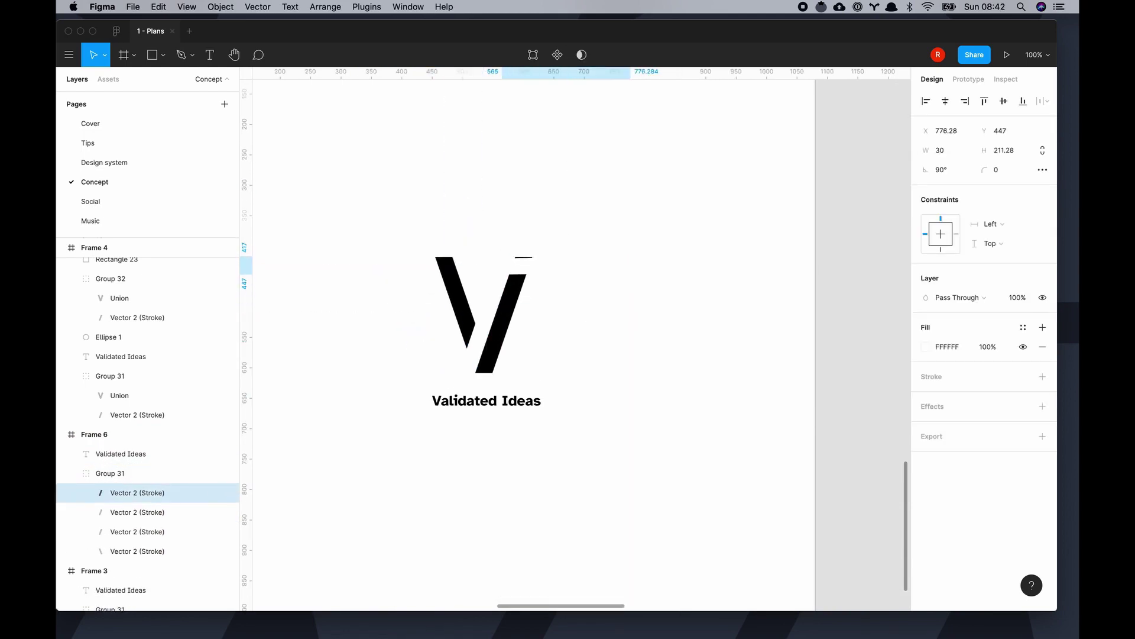
pyautogui.click(926, 347)
pyautogui.press('Escape')
pyautogui.press('super+v')
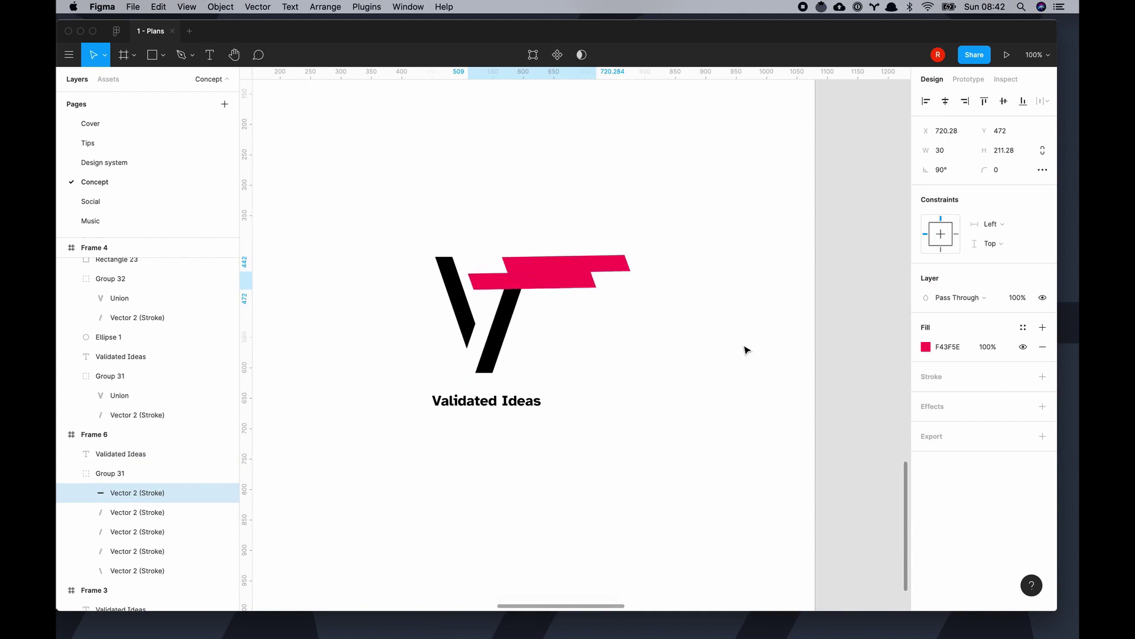
pyautogui.click(926, 347)
# Step: Subtract the pink bar from the stroke and delete the leftover bar
pyautogui.press('Escape')
pyautogui.press('Escape')
pyautogui.click(138, 493)
pyautogui.keyDown('shift'); pyautogui.click(137, 512); pyautogui.keyUp('shift')
pyautogui.click(585, 54)
pyautogui.click(596, 93)
pyautogui.click(695, 331)
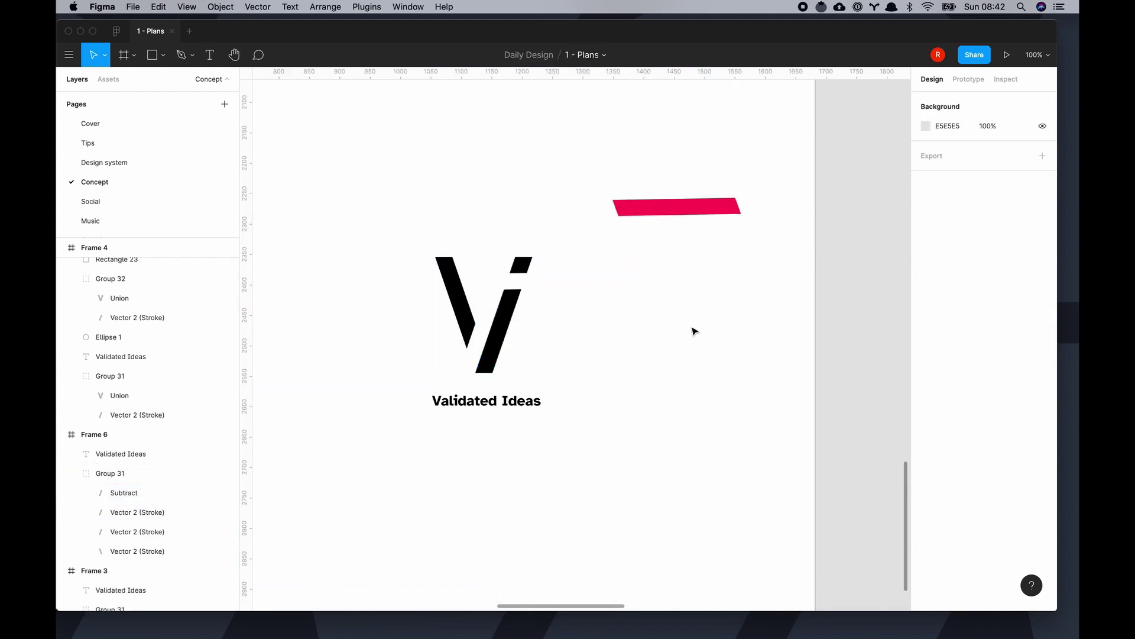
pyautogui.press('-')
pyautogui.click(627, 273)
pyautogui.press('Delete')
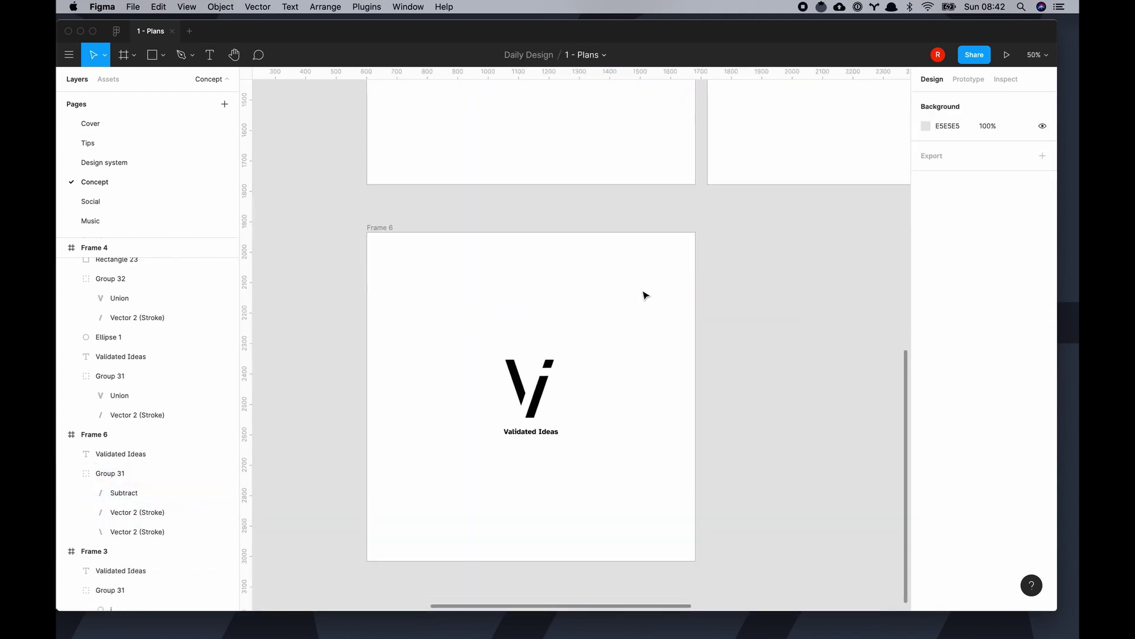
# Step: Copy Frame 6 and paste it as Frame 7
pyautogui.click(384, 228)
pyautogui.press('super+c')
pyautogui.press('super+v')
# Step: Group the logo with its caption and paste three logo copies into Frame 7
pyautogui.press('Return')
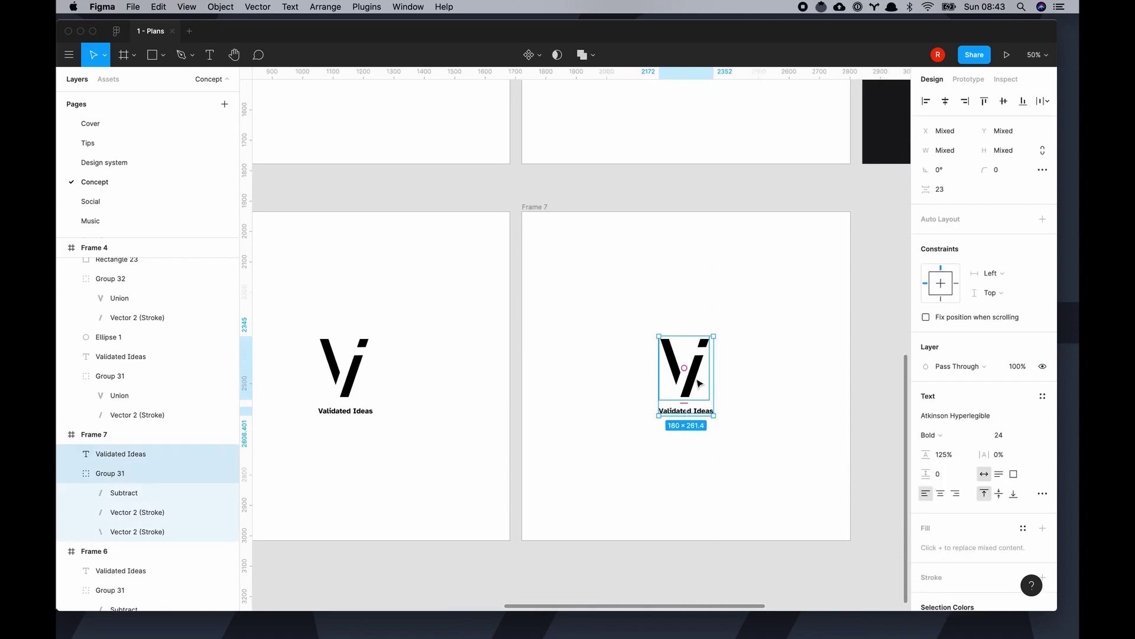
pyautogui.click(449, 357)
pyautogui.click(699, 393)
pyautogui.press('super+g')
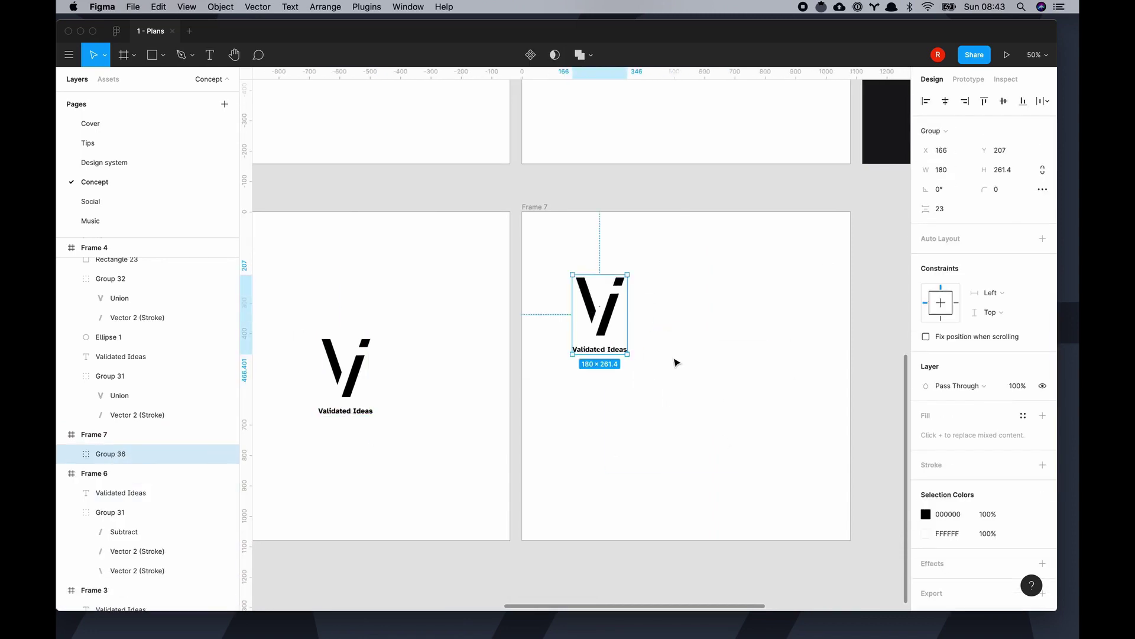
pyautogui.press('super+v')
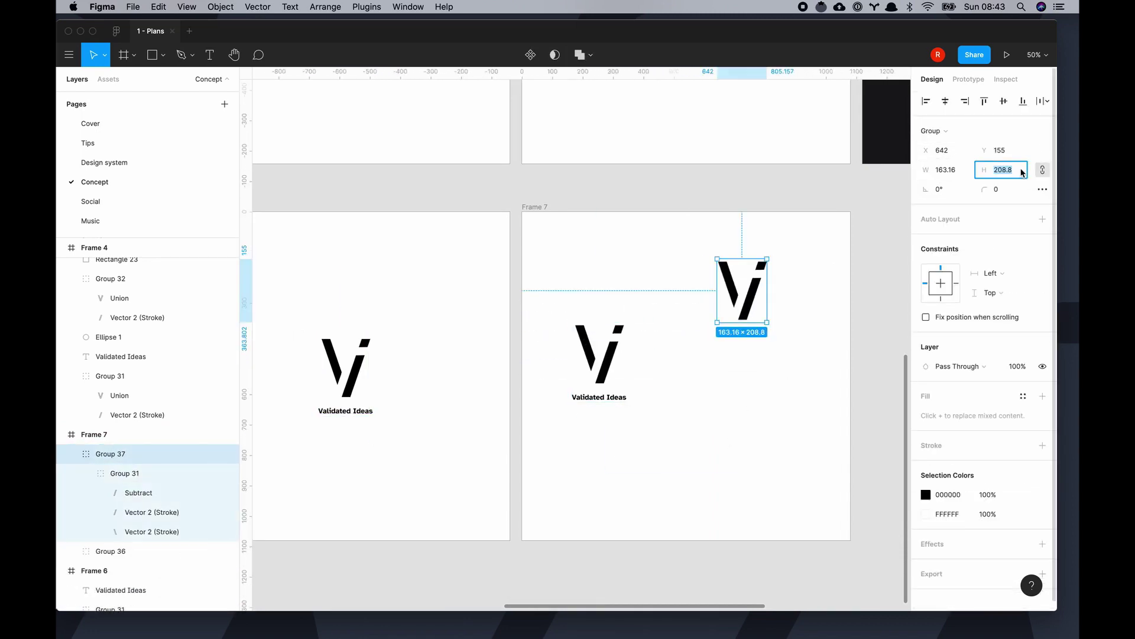
pyautogui.scroll(5, 734, 318)
pyautogui.scroll(8, 715, 331)
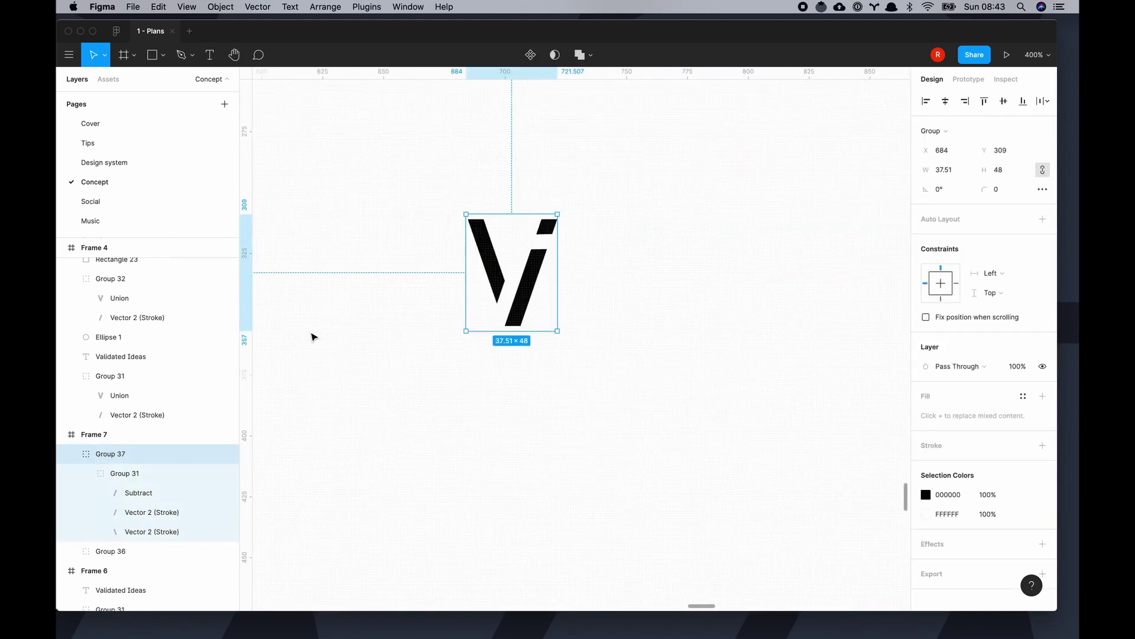
pyautogui.doubleClick(531, 293)
pyautogui.hotkey('shift', '0')
pyautogui.press('super+v')
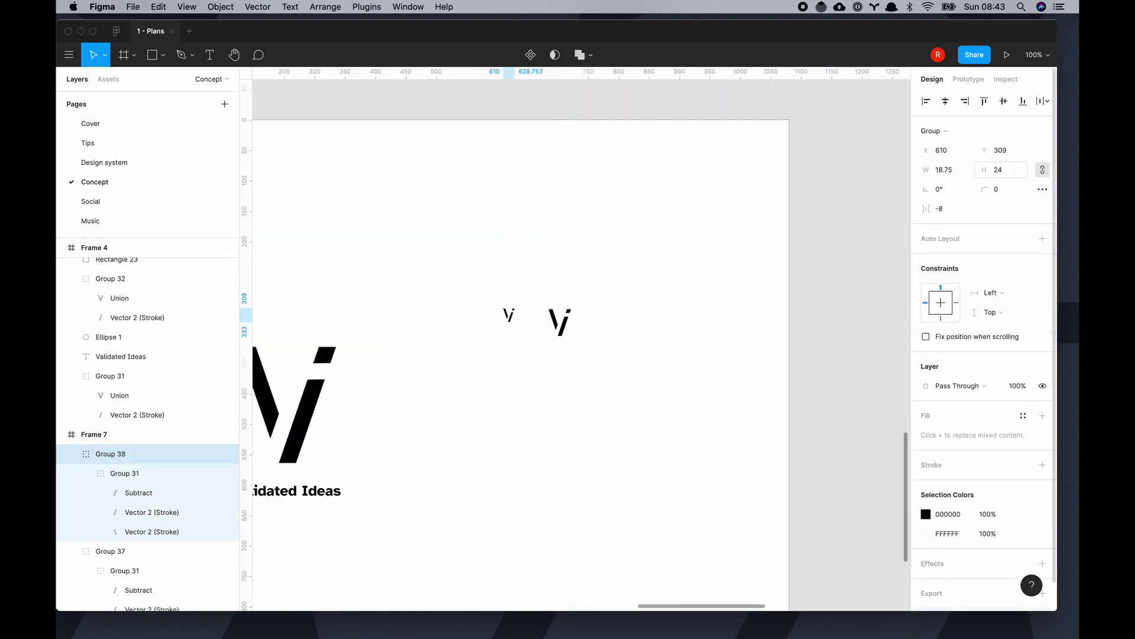
pyautogui.click(580, 339)
pyautogui.press('super+v')
# Step: Size the copies to 24, 48 and 96 px high and line them up with auto layout
pyautogui.click(1008, 174)
pyautogui.write('96')
pyautogui.moveTo(669, 390); pyautogui.dragTo(503, 278)
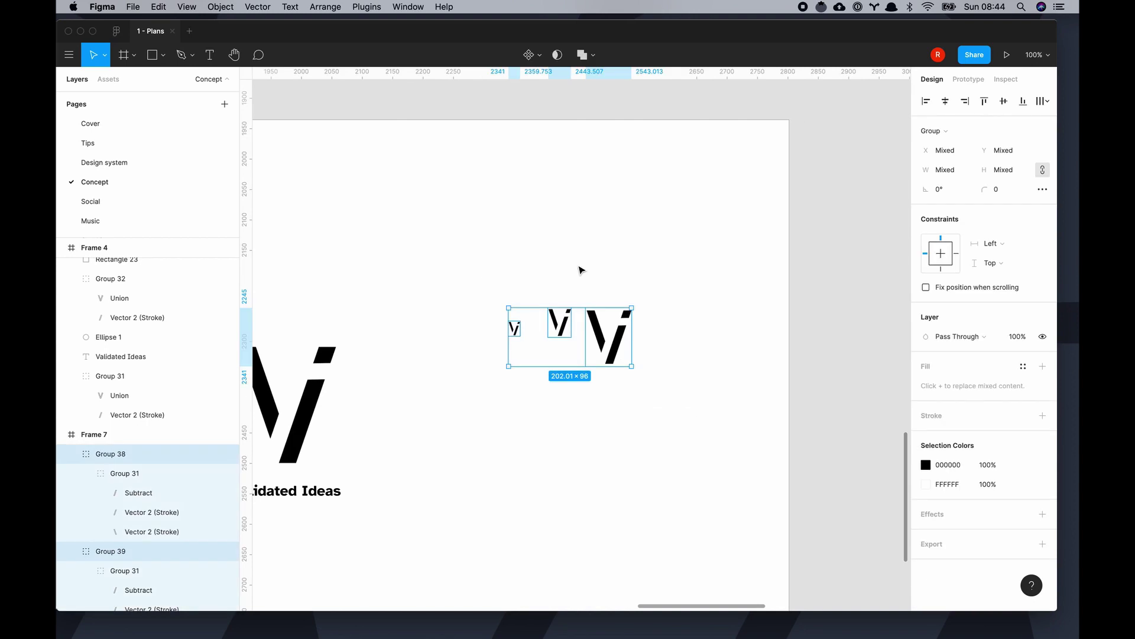
pyautogui.hotkey('shift', 'a')
pyautogui.click(472, 449)
pyautogui.press('-')
pyautogui.click(112, 473)
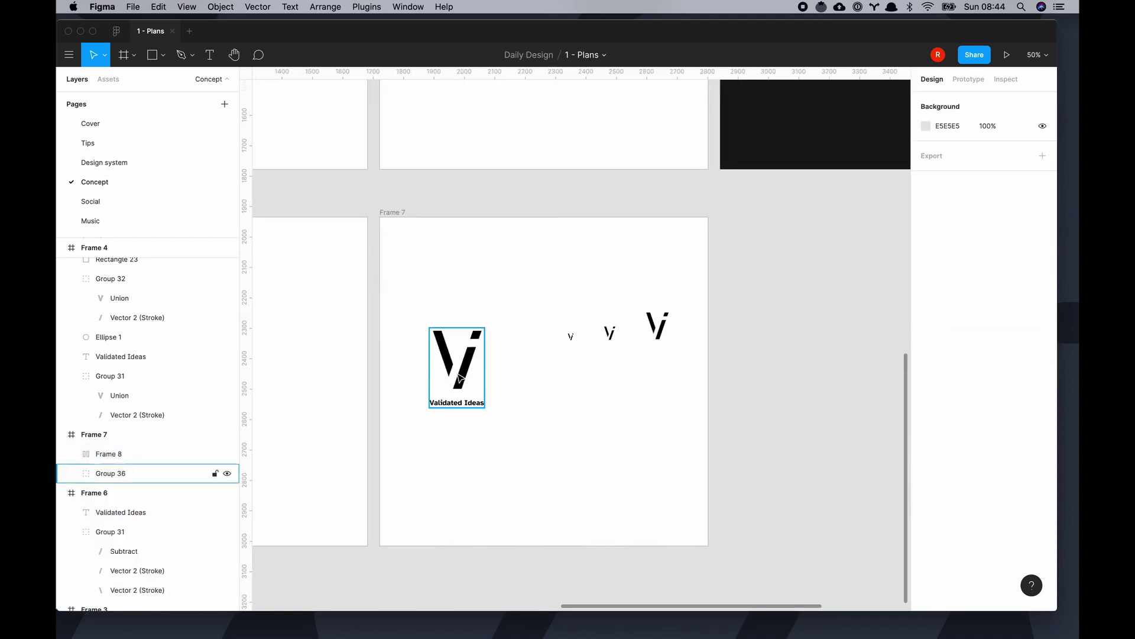
pyautogui.click(612, 334)
pyautogui.click(641, 477)
pyautogui.hotkey('shift', '0')
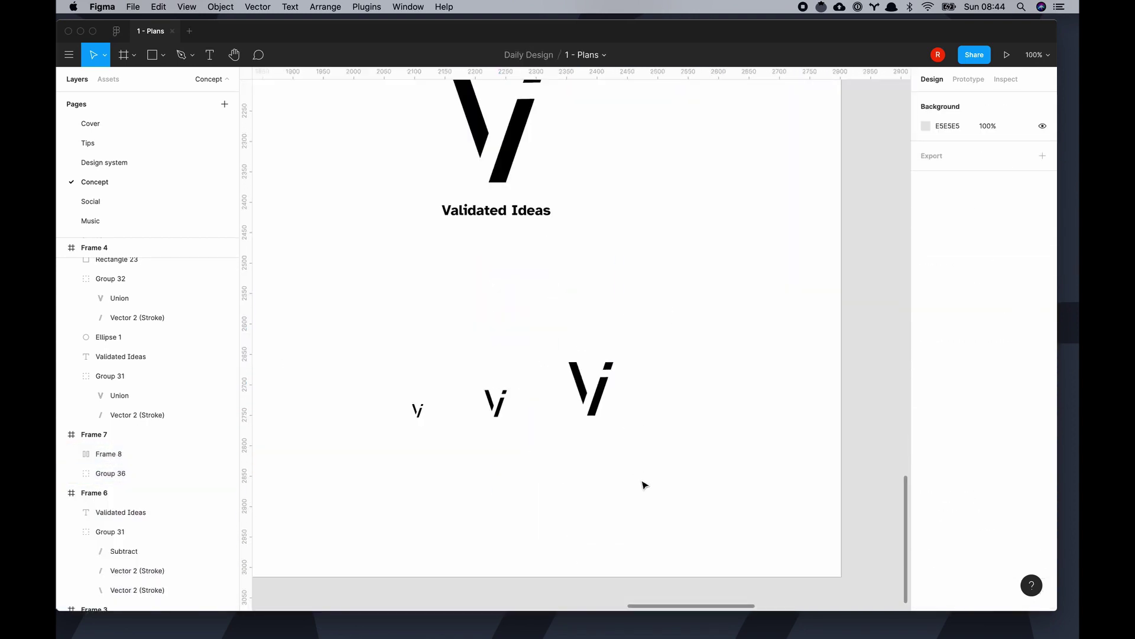
pyautogui.scroll(2, 641, 480)
pyautogui.scroll(-5, 640, 483)
pyautogui.scroll(-3, 652, 357)
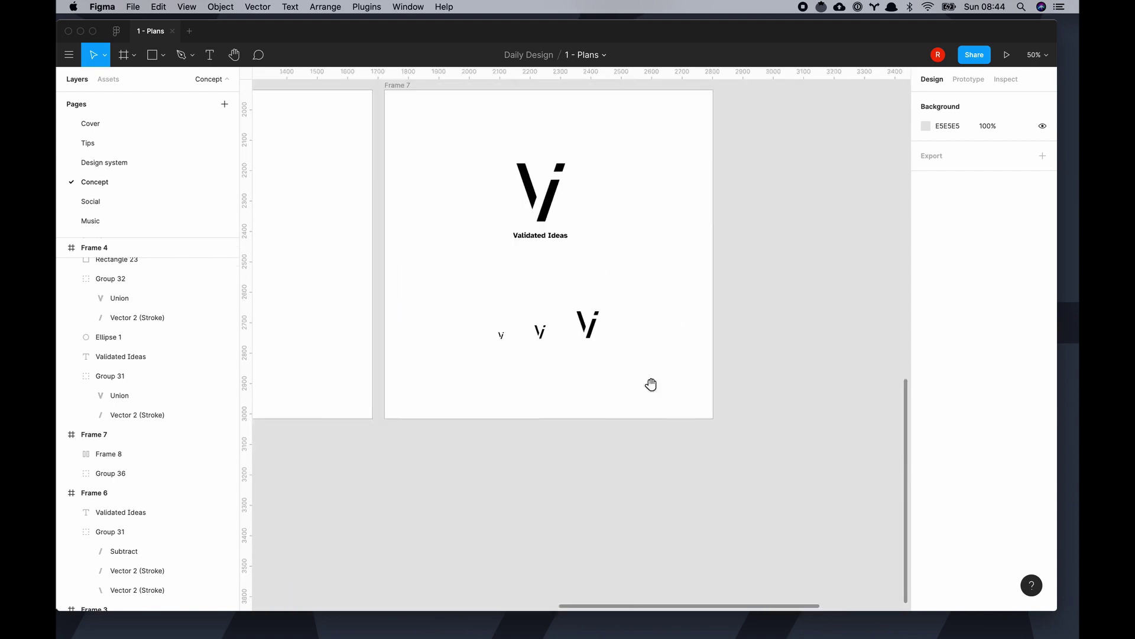
# Step: Duplicate Frame 7 as Frame 8 and subtract a slanted stroke to cut through the V
pyautogui.press('super+d')
pyautogui.scroll(3, 715, 310)
pyautogui.press('Return')
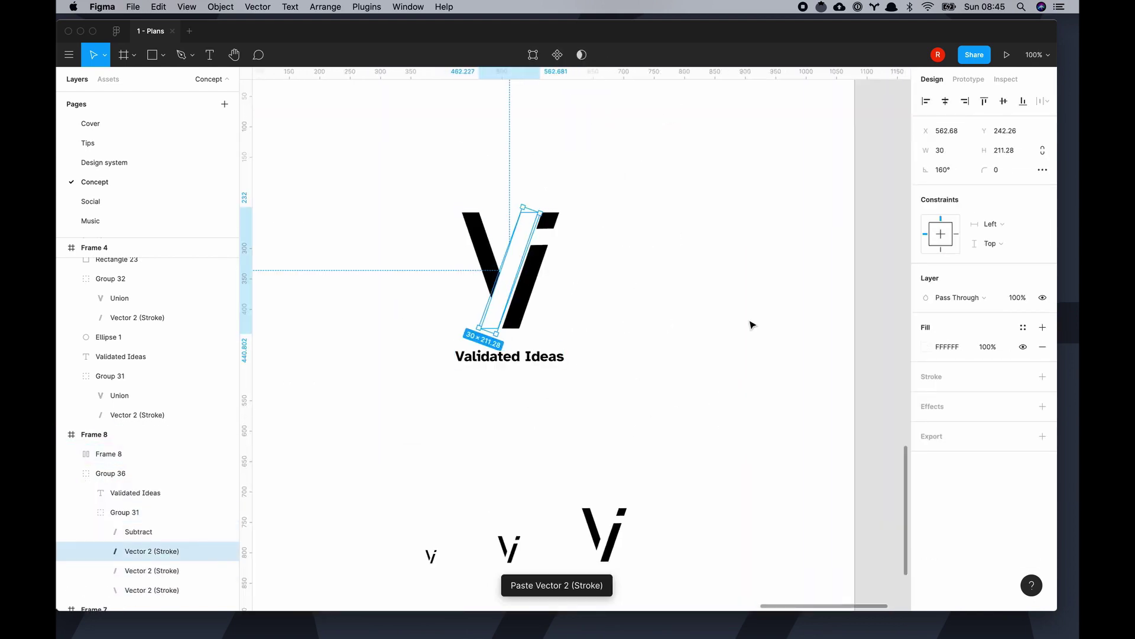
pyautogui.keyDown('shift'); pyautogui.click(142, 550); pyautogui.keyUp('shift')
pyautogui.click(585, 54)
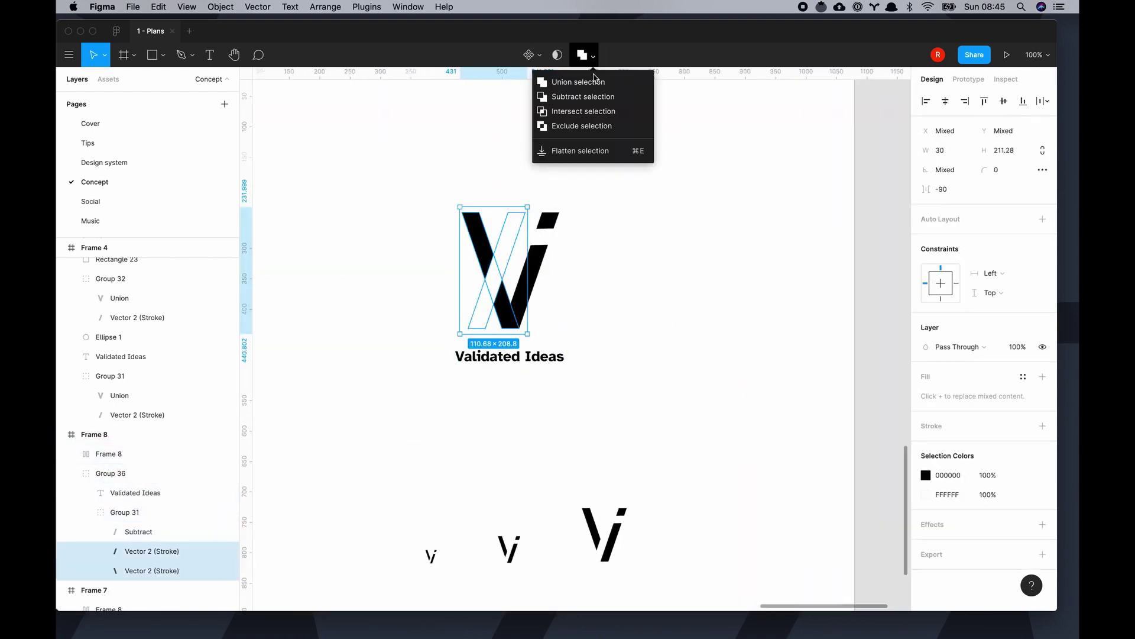
pyautogui.click(582, 96)
pyautogui.hotkey('shift', '1')
pyautogui.scroll(5, 549, 335)
pyautogui.click(548, 335)
# Step: Paste copies of the slash-cut logo, the smallest at 24 px high, and auto-layout them into a row
pyautogui.press('super+v')
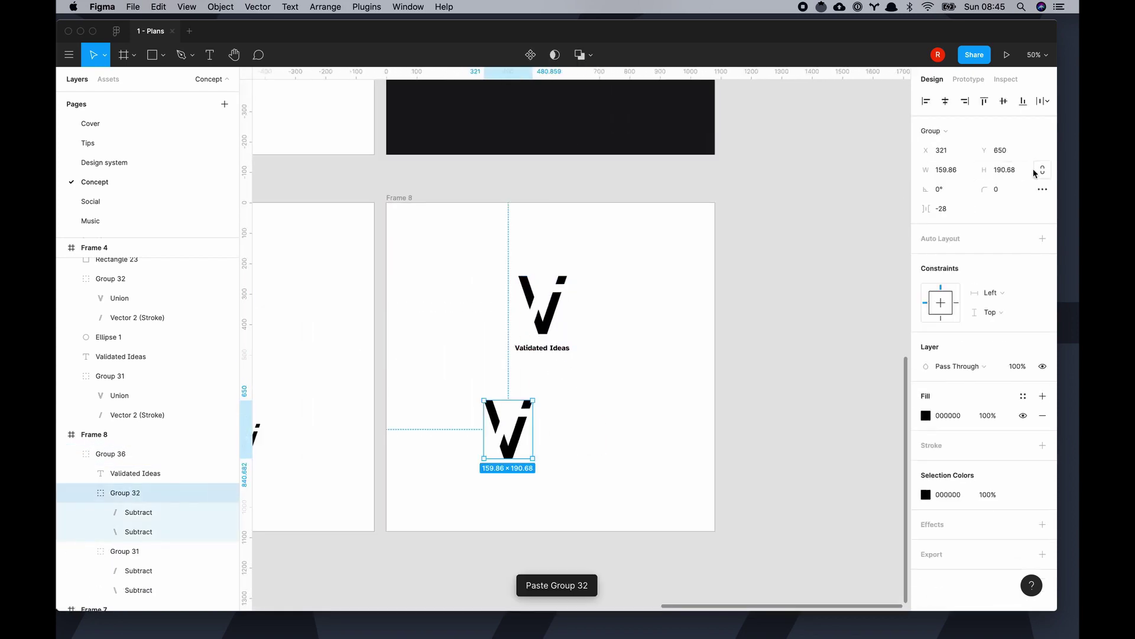
pyautogui.scroll(5, 572, 494)
pyautogui.scroll(-8, 593, 431)
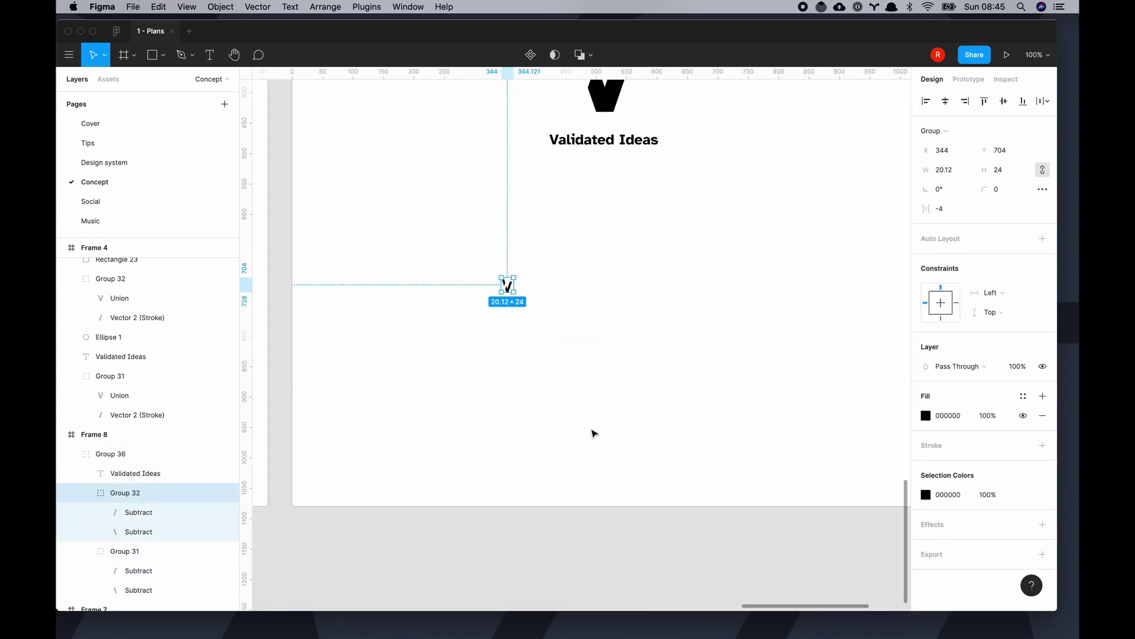
pyautogui.click(619, 360)
pyautogui.press('super+z')
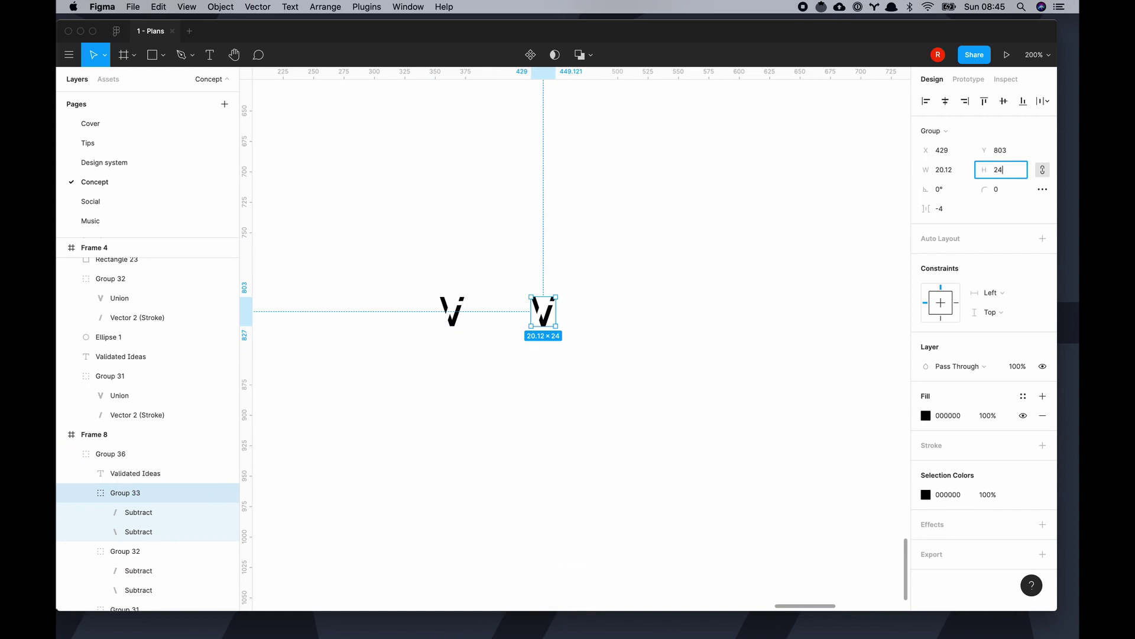
pyautogui.press('Escape')
pyautogui.hotkey('shift', '0')
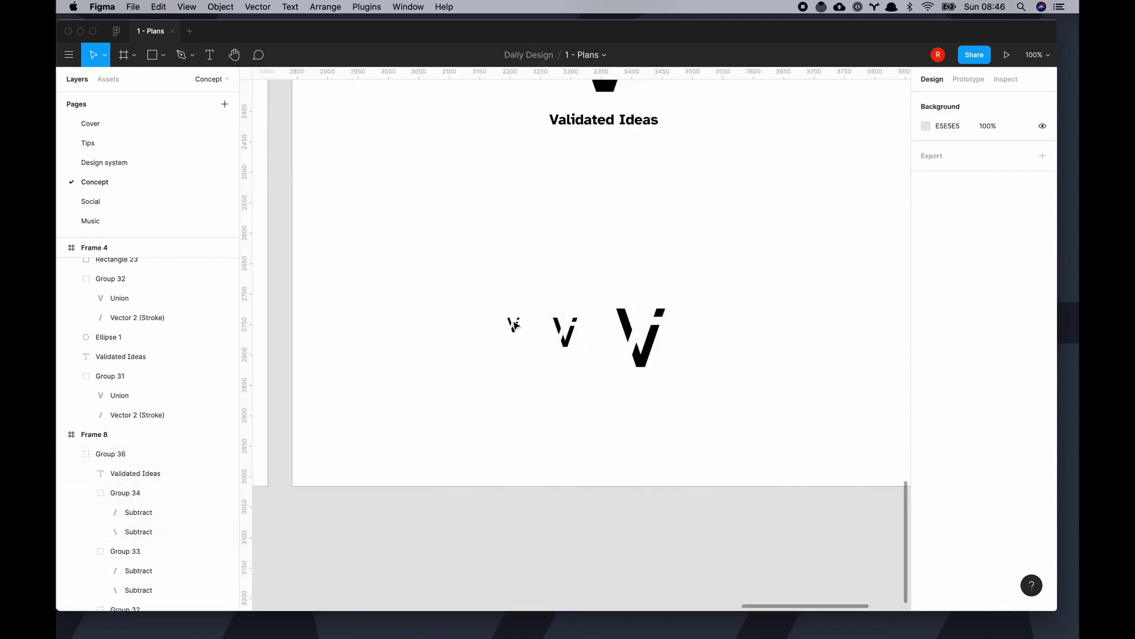
pyautogui.hotkey('shift', 'a')
pyautogui.press('Escape')
pyautogui.scroll(-5, 679, 484)
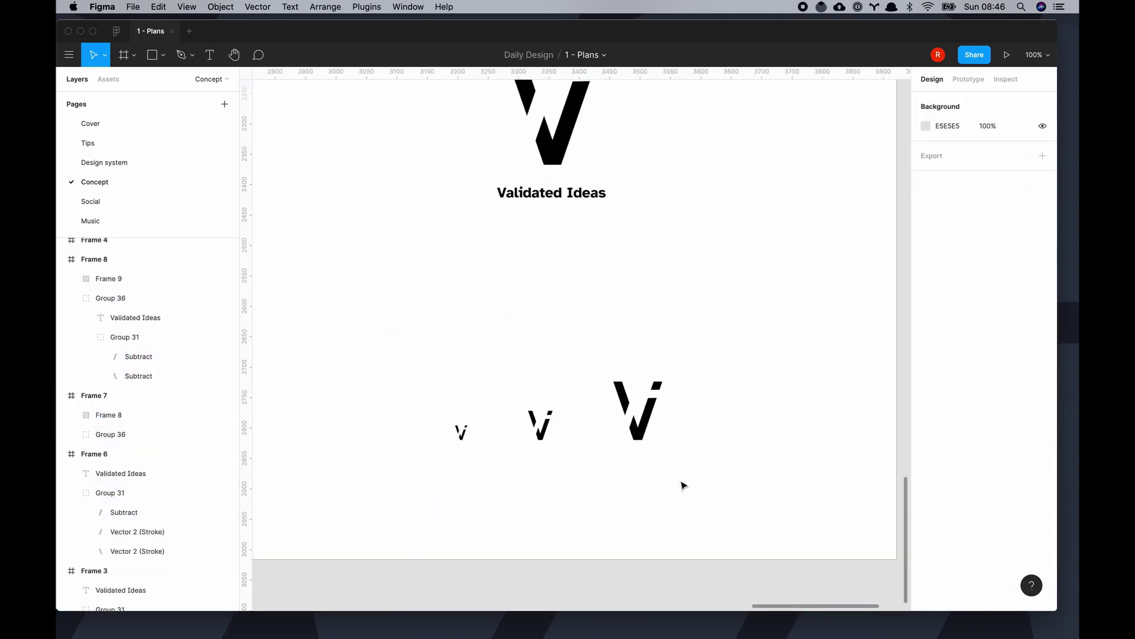
pyautogui.scroll(5, 822, 408)
pyautogui.scroll(-2, 824, 408)
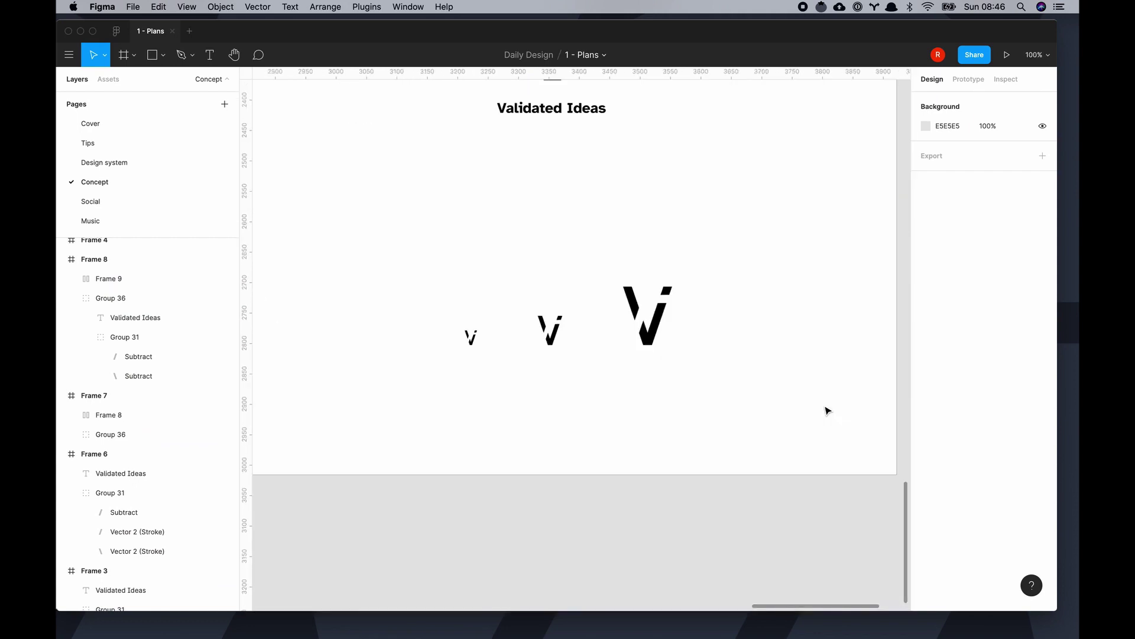
# Step: Draw a 24 px black circle below the logos
pyautogui.click(475, 359)
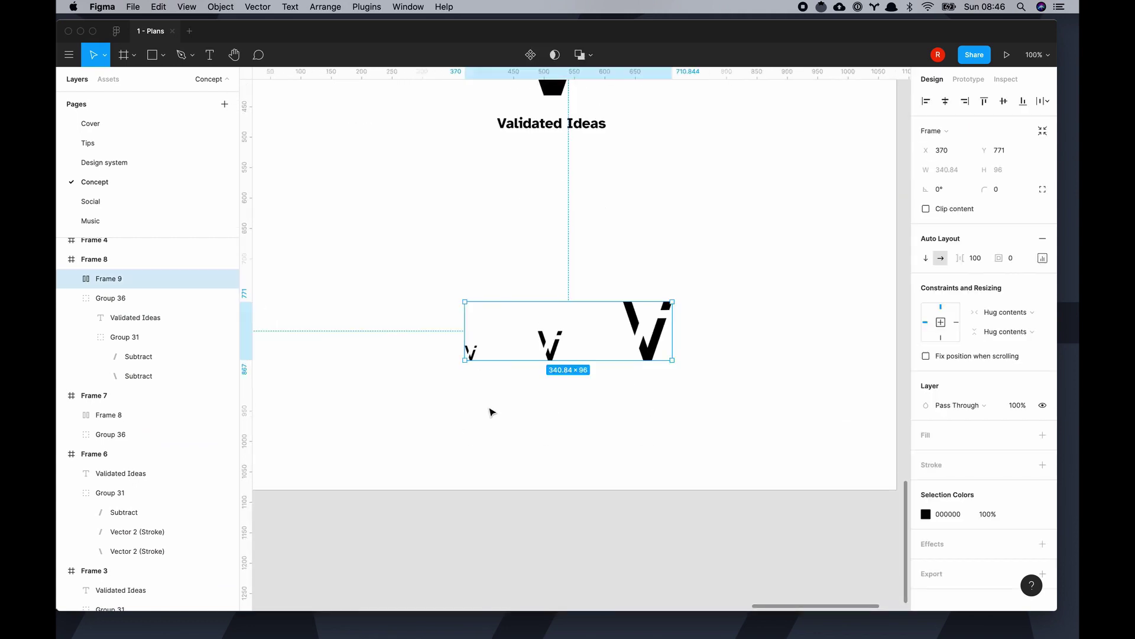
pyautogui.click(490, 412)
pyautogui.click(163, 55)
pyautogui.click(157, 122)
pyautogui.click(401, 414)
pyautogui.click(944, 150)
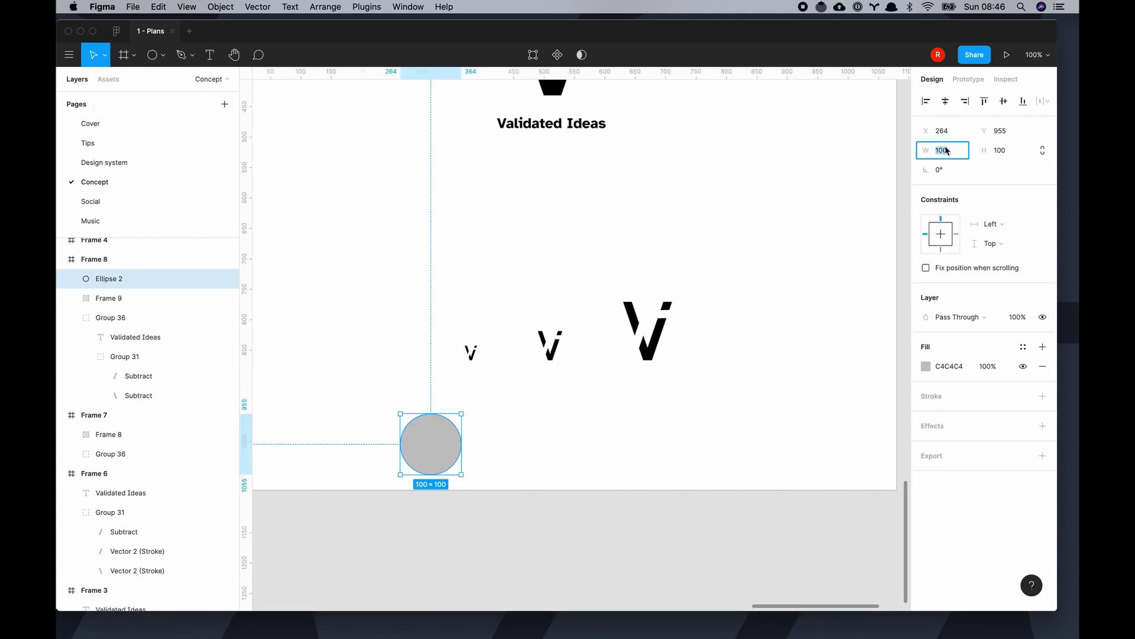
pyautogui.write('24')
pyautogui.press('Tab')
pyautogui.write('24i')
pyautogui.click(550, 352)
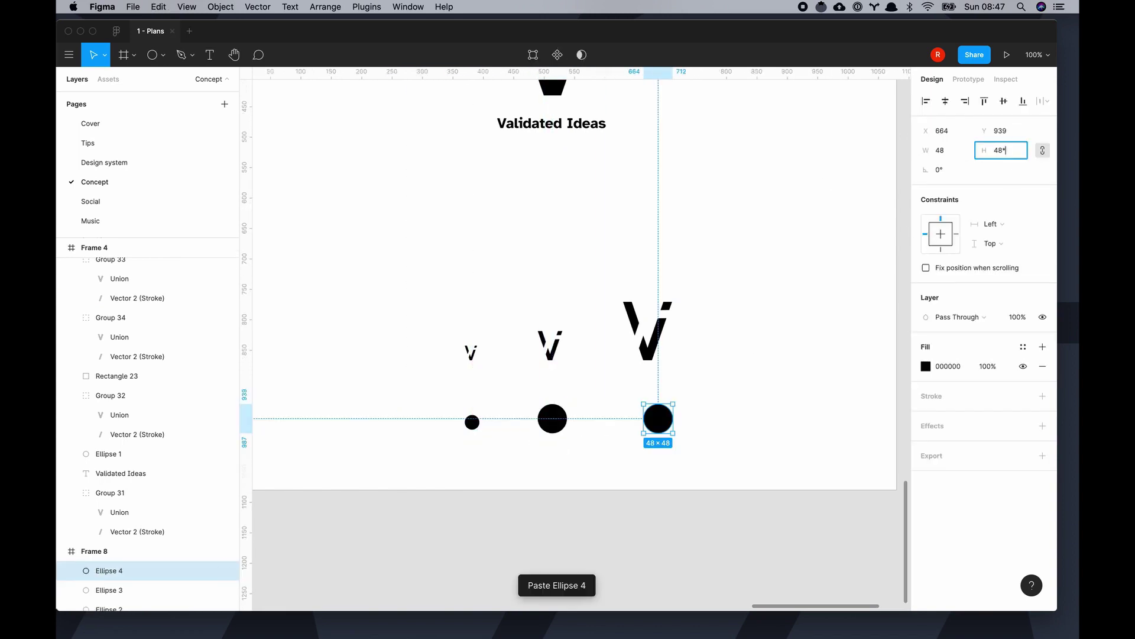
# Step: Paste the small logo over the 24 px circle and make it white
pyautogui.click(472, 422)
pyautogui.scroll(2, 533, 355)
pyautogui.hotkey('ctrl', 'v')
pyautogui.hotkey('ctrl', 'g')
pyautogui.click(125, 434)
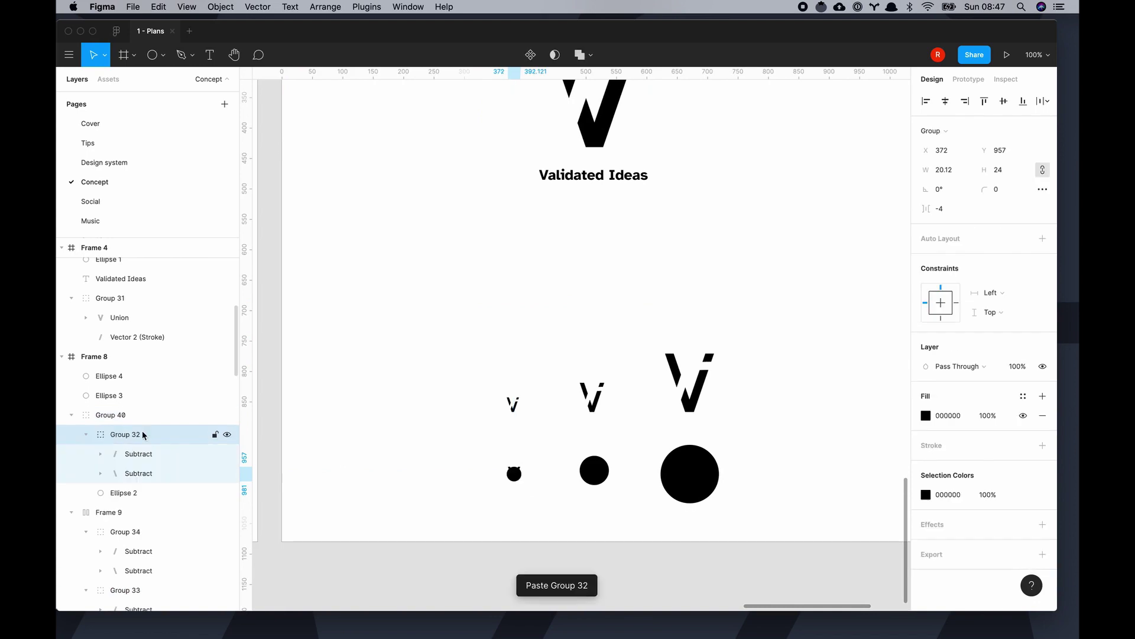
pyautogui.click(926, 415)
pyautogui.click(585, 583)
pyautogui.scroll(5, 575, 583)
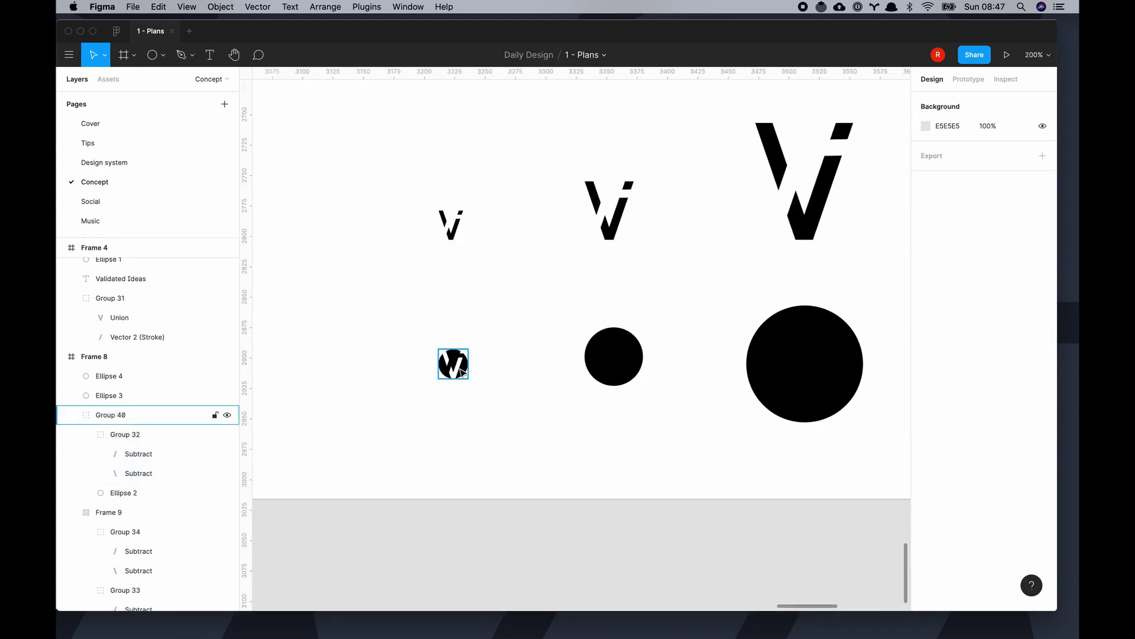
pyautogui.scroll(-4, 618, 387)
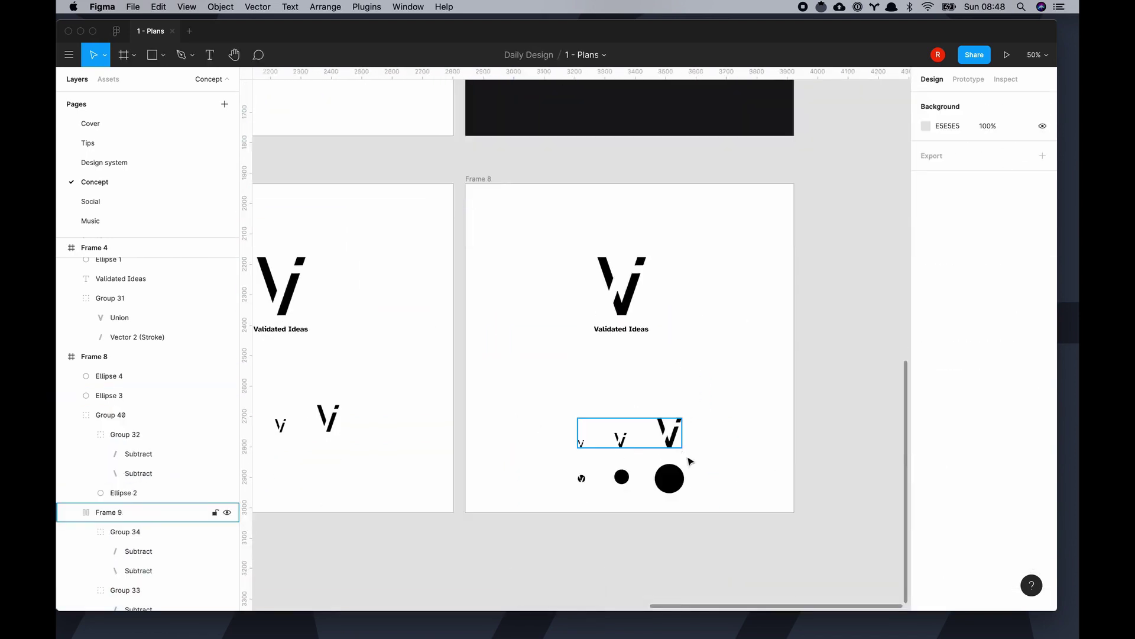
# Step: Subtract the V from the middle and large black circles, then open Figma Community
pyautogui.click(622, 477)
pyautogui.scroll(5, 454, 469)
pyautogui.scroll(-3, 454, 402)
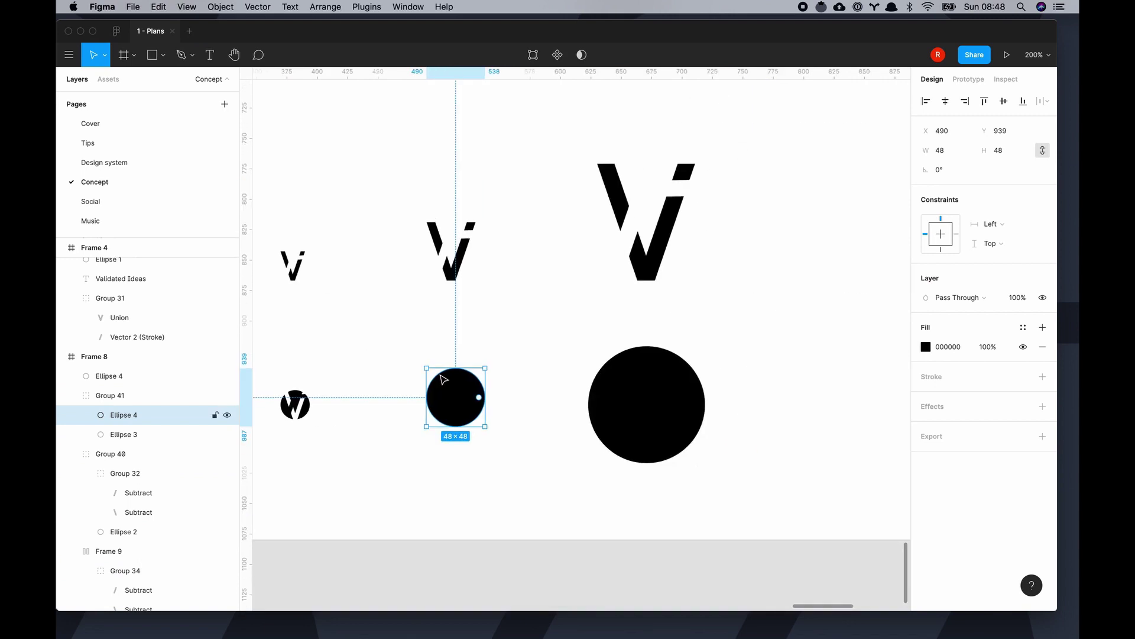
pyautogui.click(447, 406)
pyautogui.press('super+v')
pyautogui.click(627, 403)
pyautogui.press('super+d')
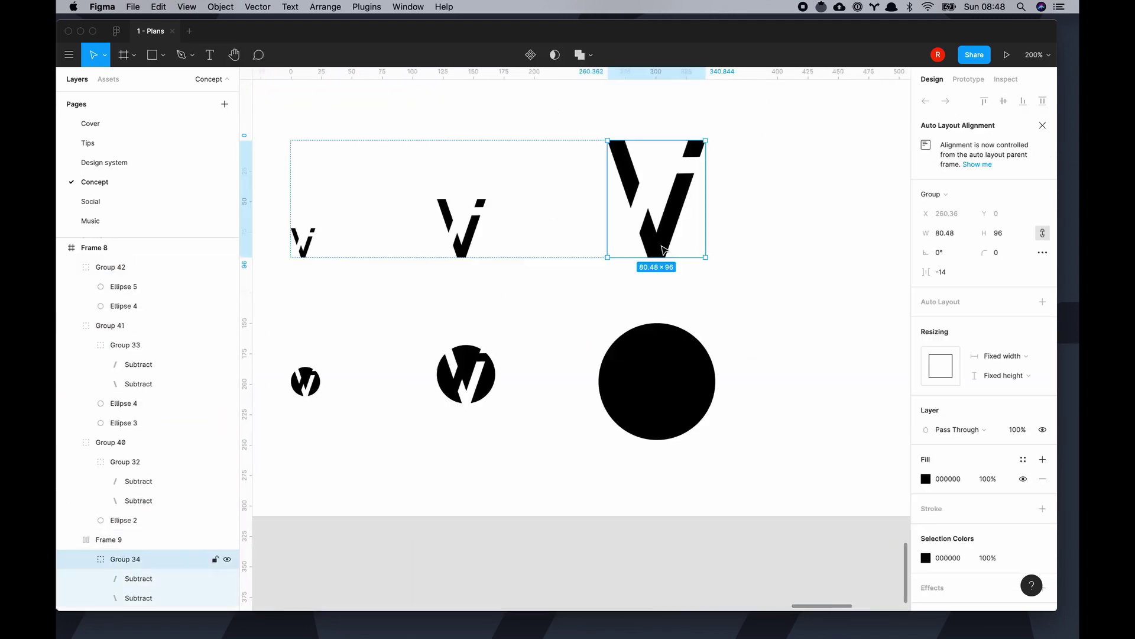
pyautogui.press('super+c')
pyautogui.click(127, 286)
pyautogui.press('super+v')
pyautogui.click(791, 456)
pyautogui.hotkey('shift', '1')
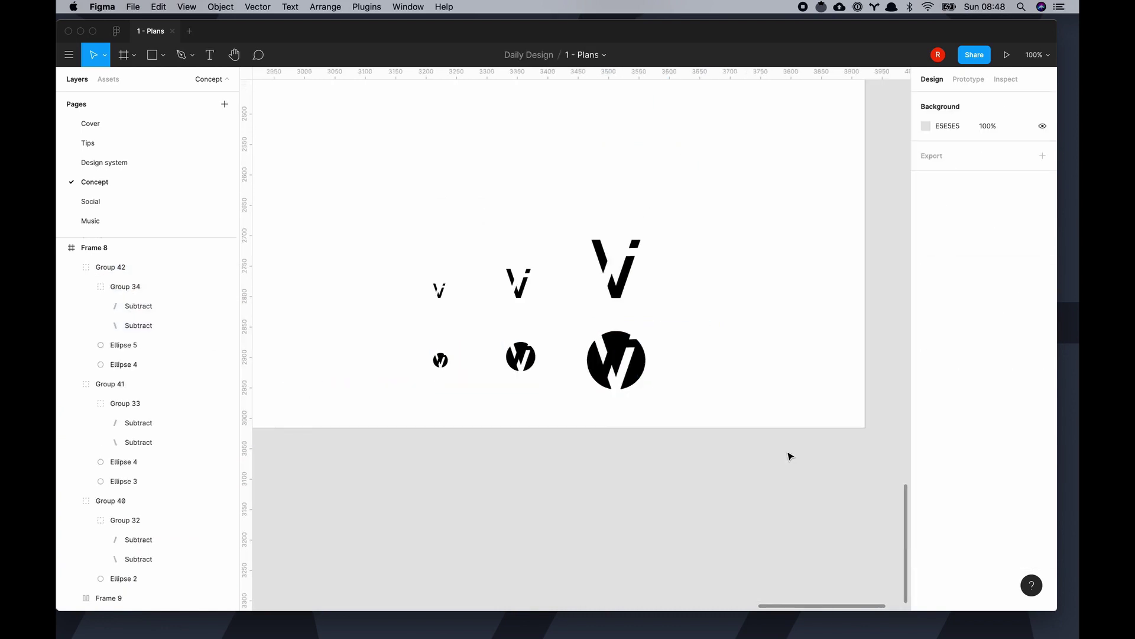
pyautogui.click(117, 33)
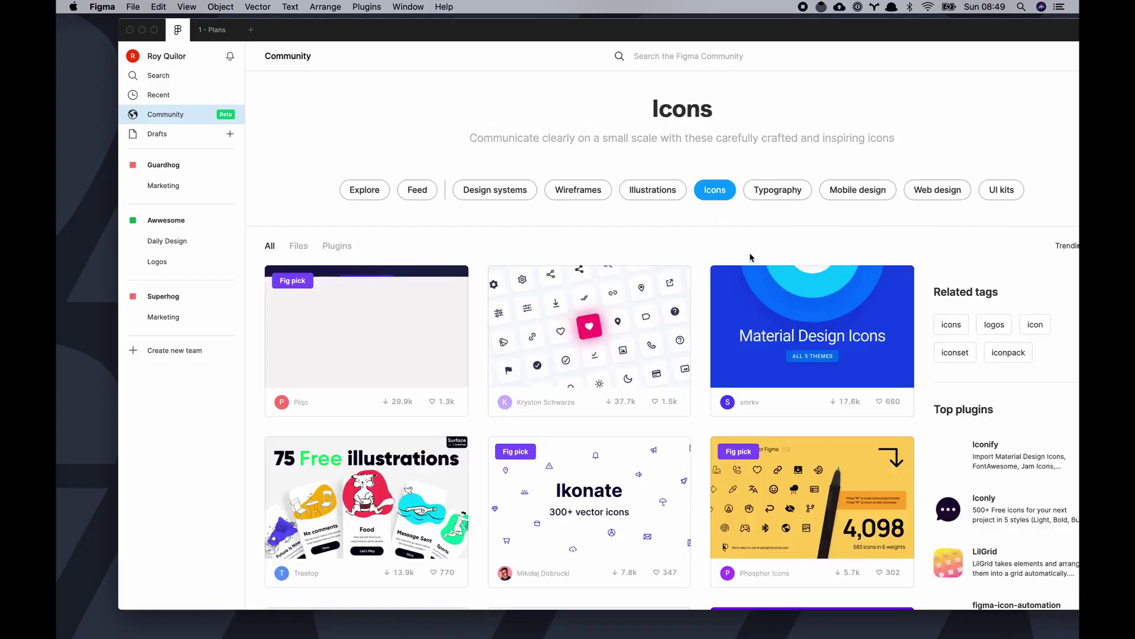
# Step: Browse the Community UI kits and open the macOS Big Sur icon template page
pyautogui.scroll(-5, 751, 254)
pyautogui.scroll(-10, 748, 253)
pyautogui.scroll(20, 697, 321)
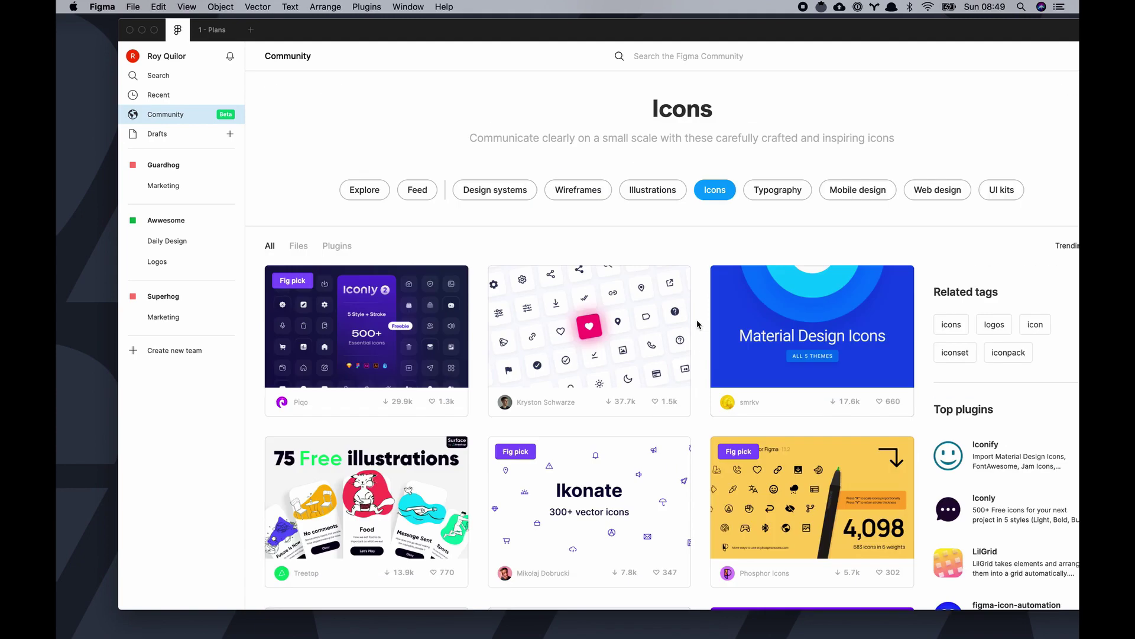
pyautogui.click(1001, 189)
pyautogui.scroll(-15, 676, 326)
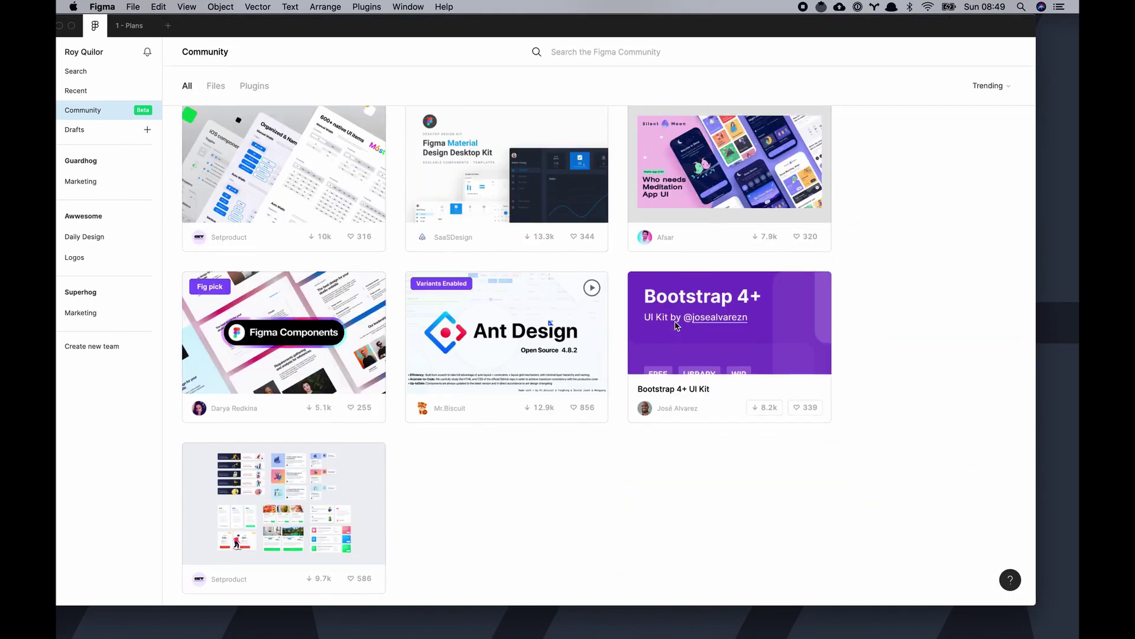
pyautogui.scroll(-6, 692, 317)
pyautogui.scroll(7, 691, 318)
pyautogui.scroll(-10, 532, 331)
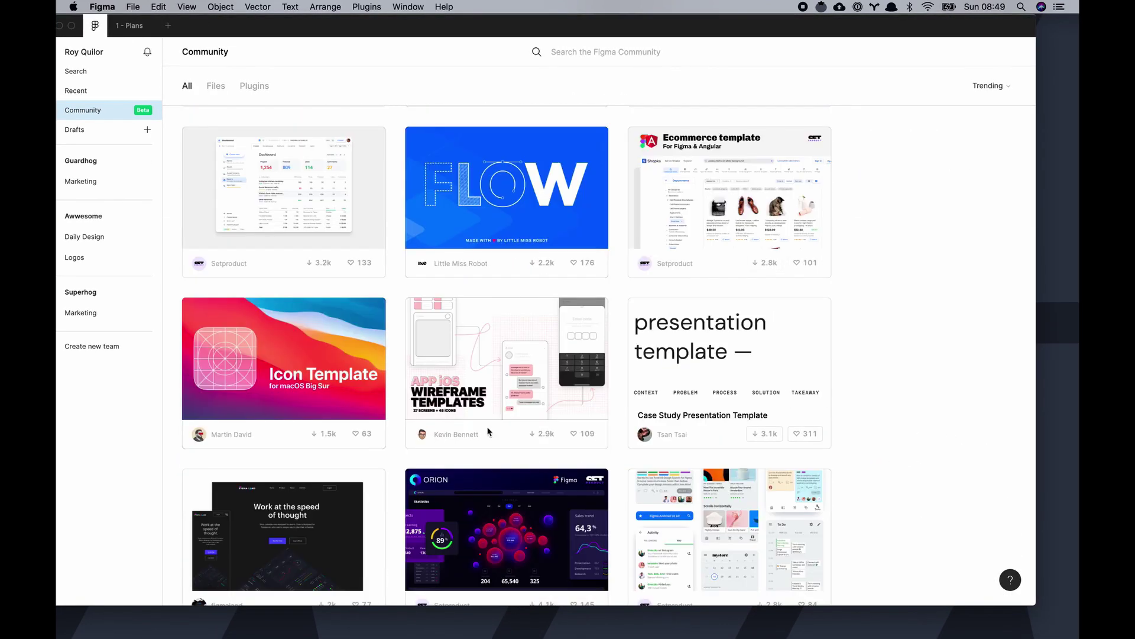
pyautogui.click(329, 339)
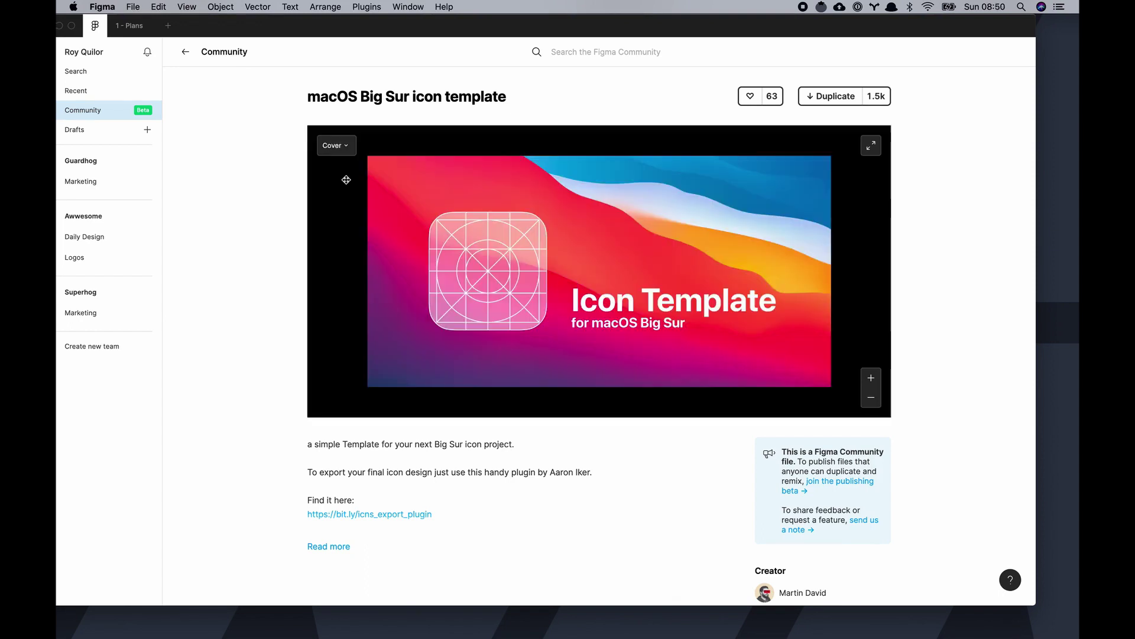
# Step: Duplicate the icon template as '1 - Validated Ideas' and go to its Icon Design page
pyautogui.click(687, 172)
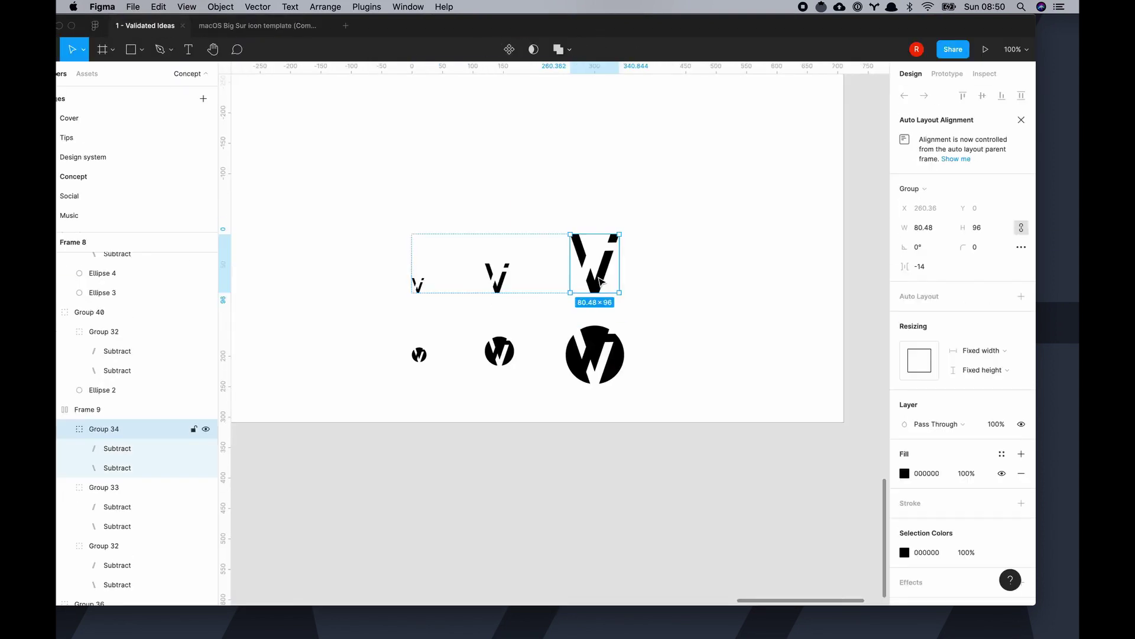
pyautogui.click(242, 25)
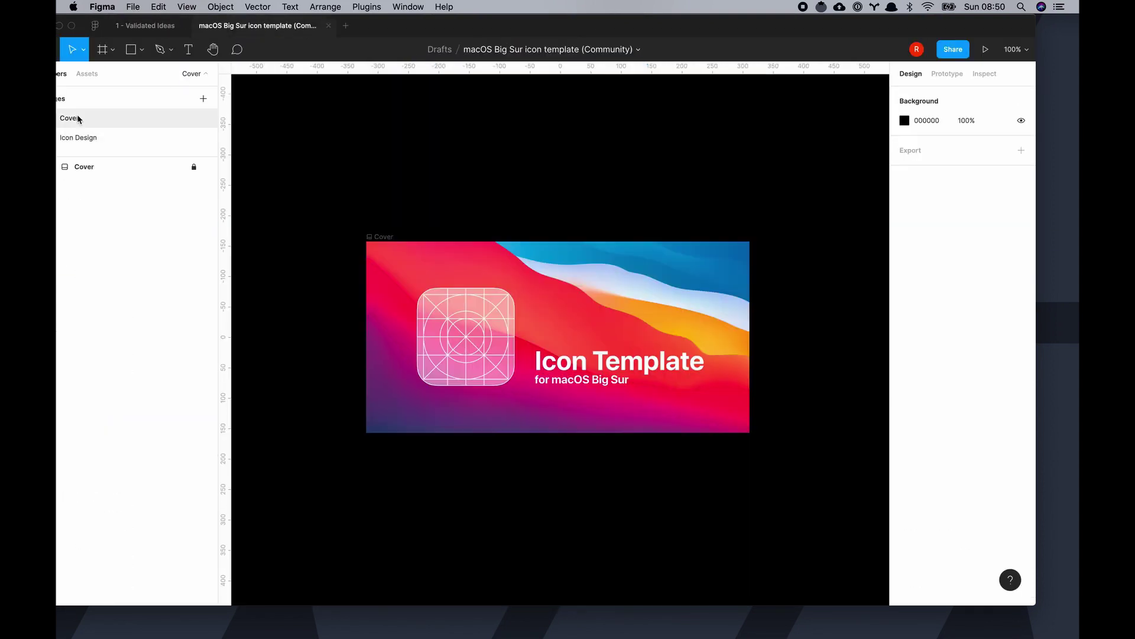
pyautogui.click(78, 138)
pyautogui.click(142, 205)
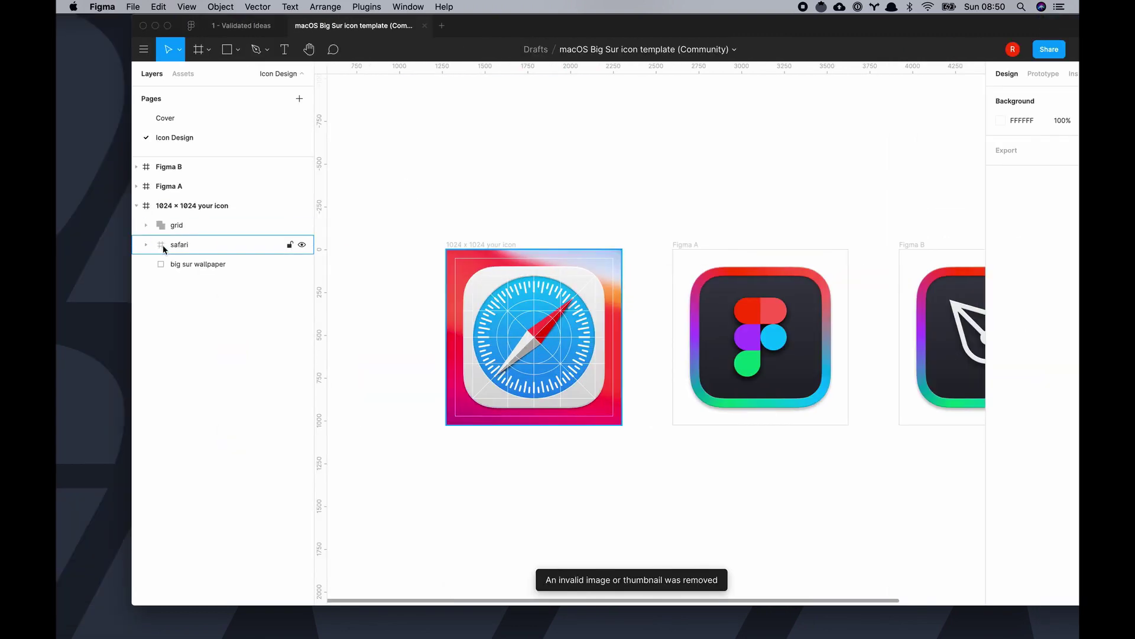
pyautogui.click(187, 122)
pyautogui.click(174, 138)
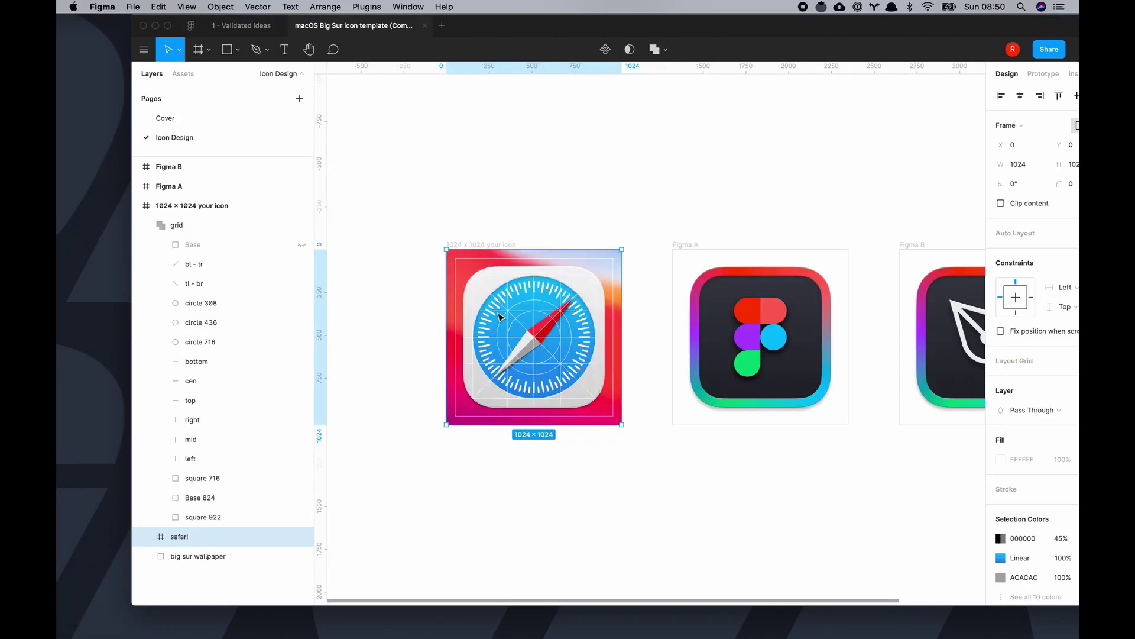
# Step: Paste the V into the 1024 × 1024 icon frame, move it lower and make it white
pyautogui.click(177, 225)
pyautogui.hotkey('ctrl', 'v')
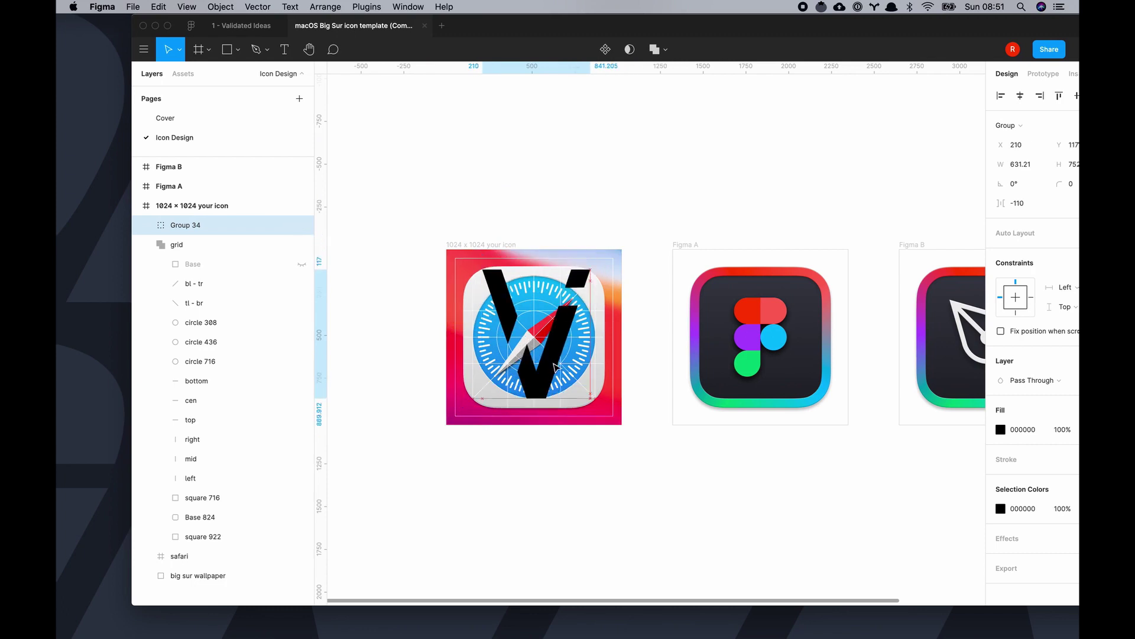
pyautogui.moveTo(550, 355); pyautogui.dragTo(550, 365)
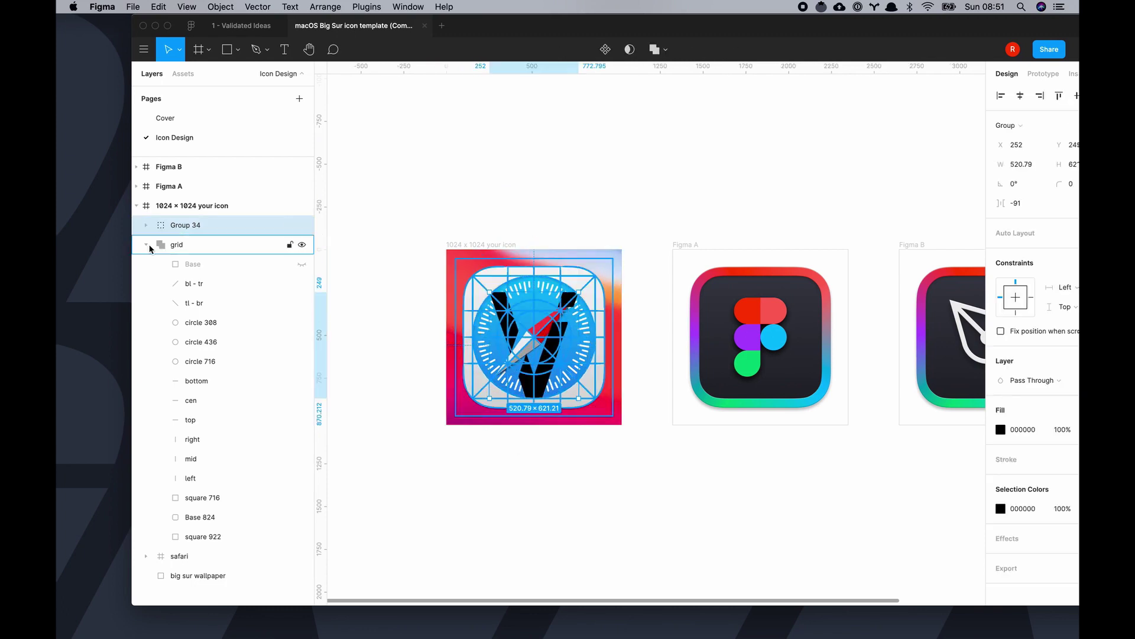
pyautogui.click(1000, 429)
pyautogui.click(847, 308)
pyautogui.click(652, 489)
pyautogui.hscroll(-3, 671, 482)
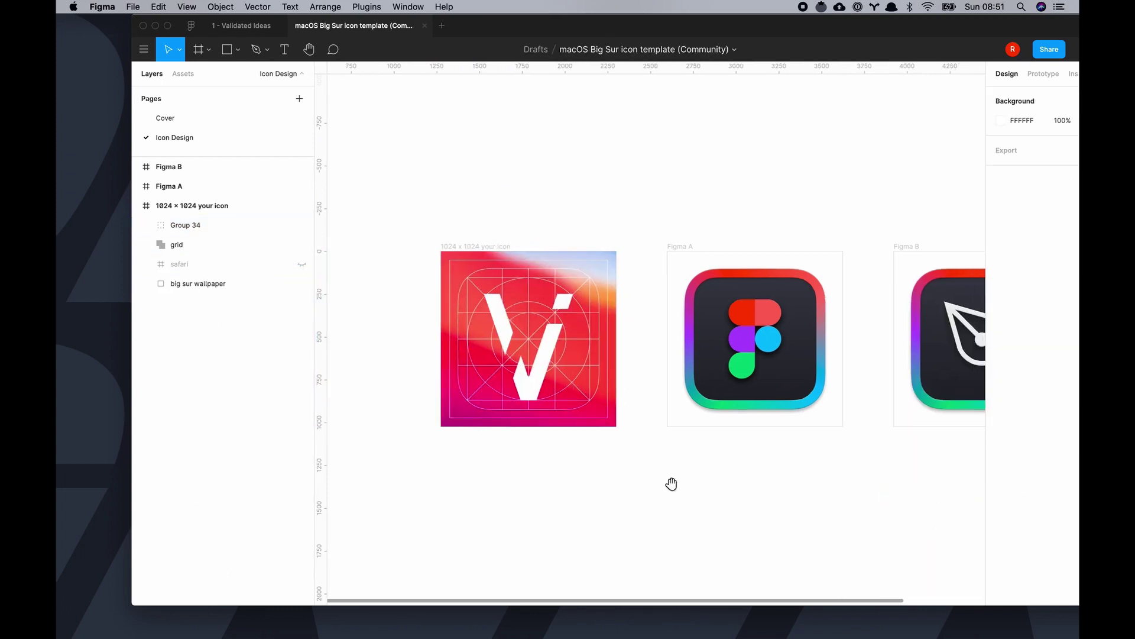
pyautogui.scroll(-3, 727, 196)
pyautogui.scroll(3, 828, 461)
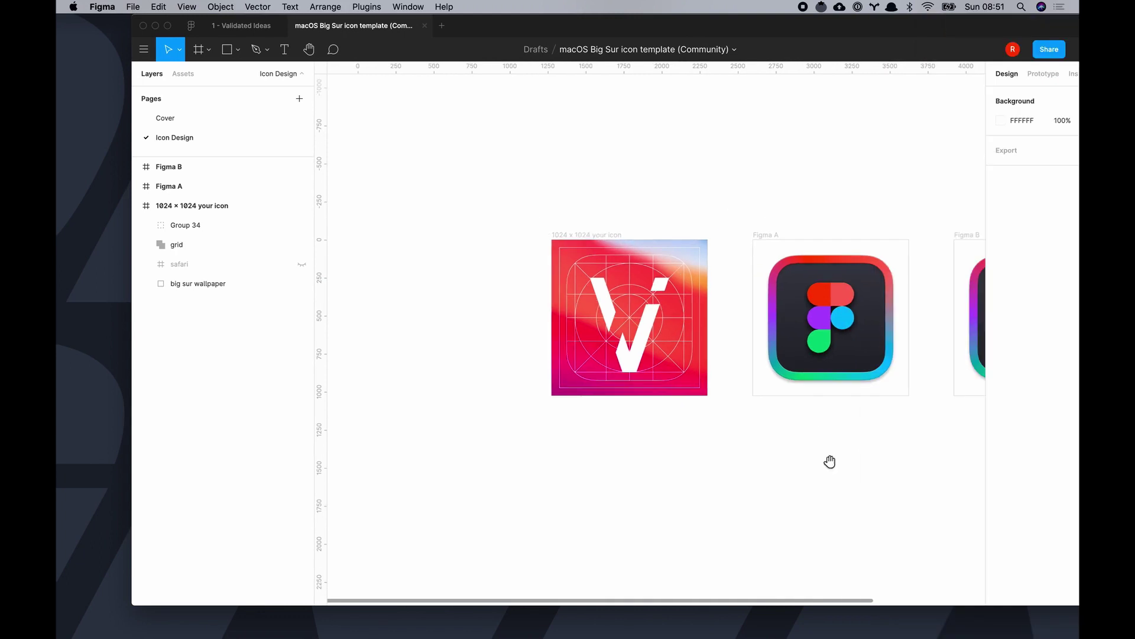
# Step: Paste the white V into Figma Icon A in place of the figma logo
pyautogui.hscroll(3, 710, 414)
pyautogui.click(599, 389)
pyautogui.keyDown('super'); pyautogui.click(599, 388); pyautogui.keyUp('super')
pyautogui.keyDown('super'); pyautogui.click(432, 379); pyautogui.keyUp('super')
pyautogui.click(432, 379)
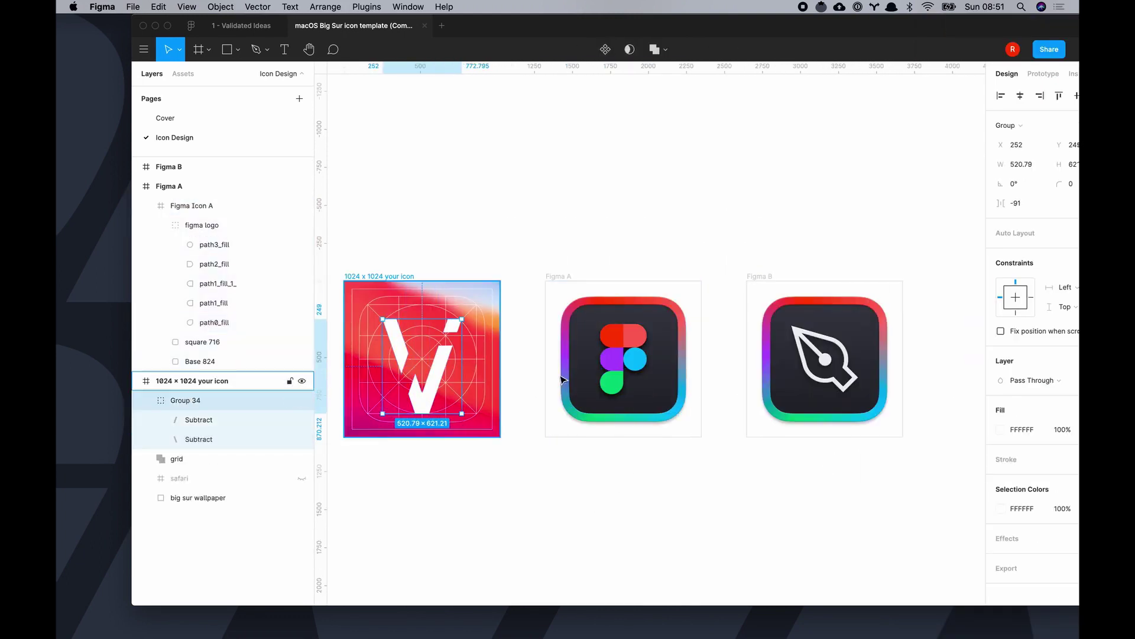
pyautogui.keyDown('super'); pyautogui.click(631, 377); pyautogui.keyUp('super')
pyautogui.click(233, 227)
pyautogui.press('super+v')
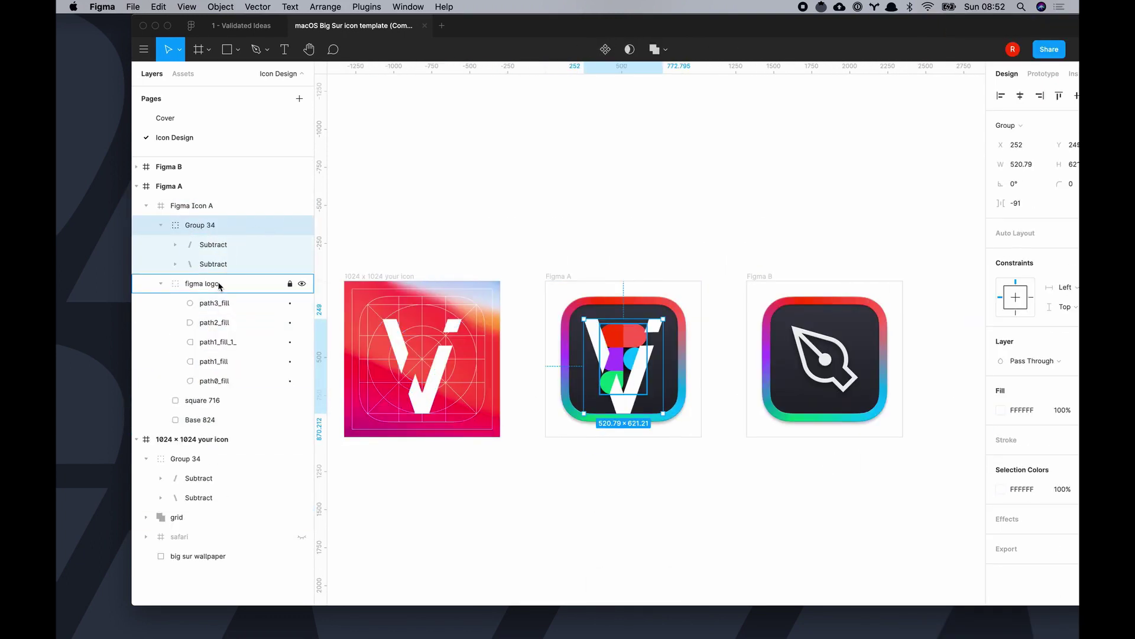
pyautogui.click(225, 400)
pyautogui.click(224, 225)
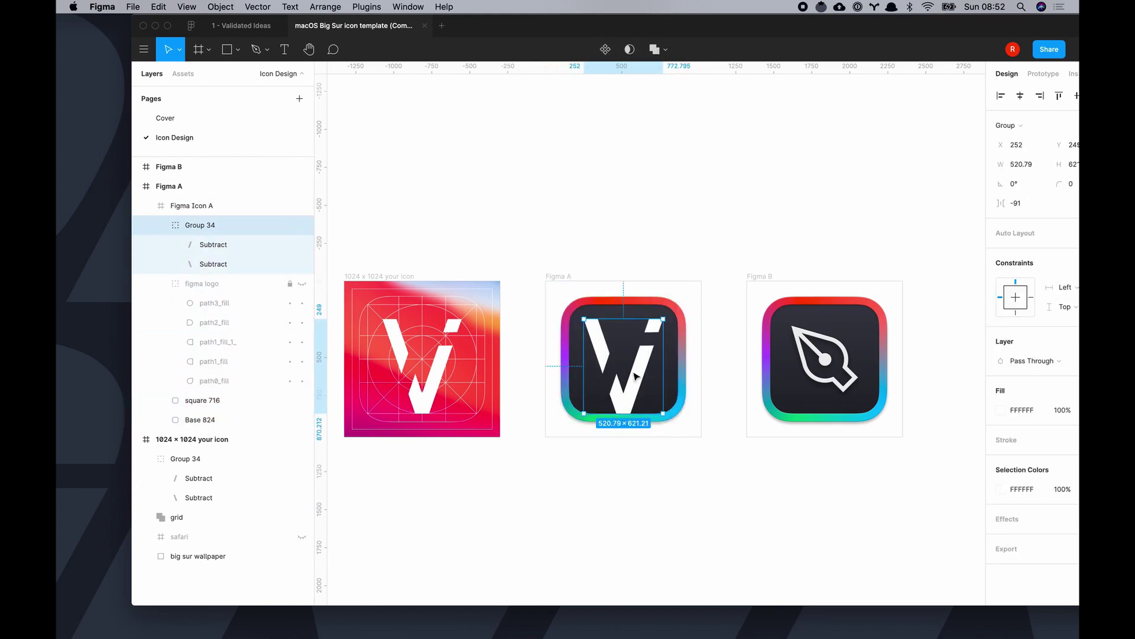
pyautogui.click(667, 501)
# Step: Copy the 1024 × 1024 icon frame and shrink the V in the copy
pyautogui.hscroll(-5, 582, 513)
pyautogui.click(520, 229)
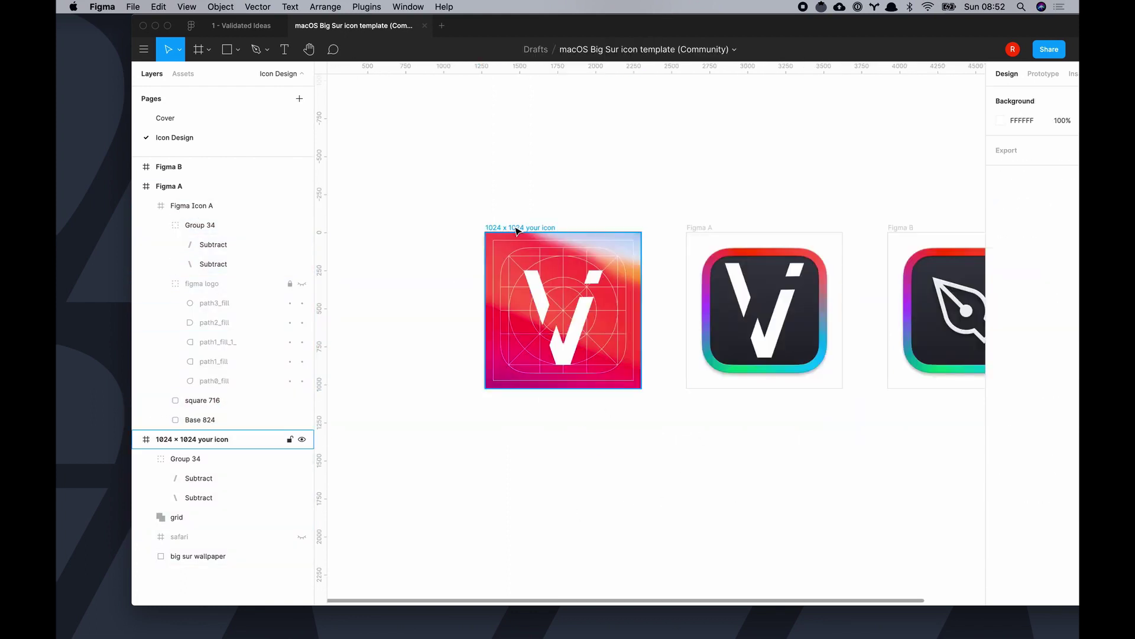
pyautogui.press('super+c')
pyautogui.press('super+v')
pyautogui.moveTo(925, 172); pyautogui.dragTo(647, 464)
pyautogui.scroll(5, 647, 464)
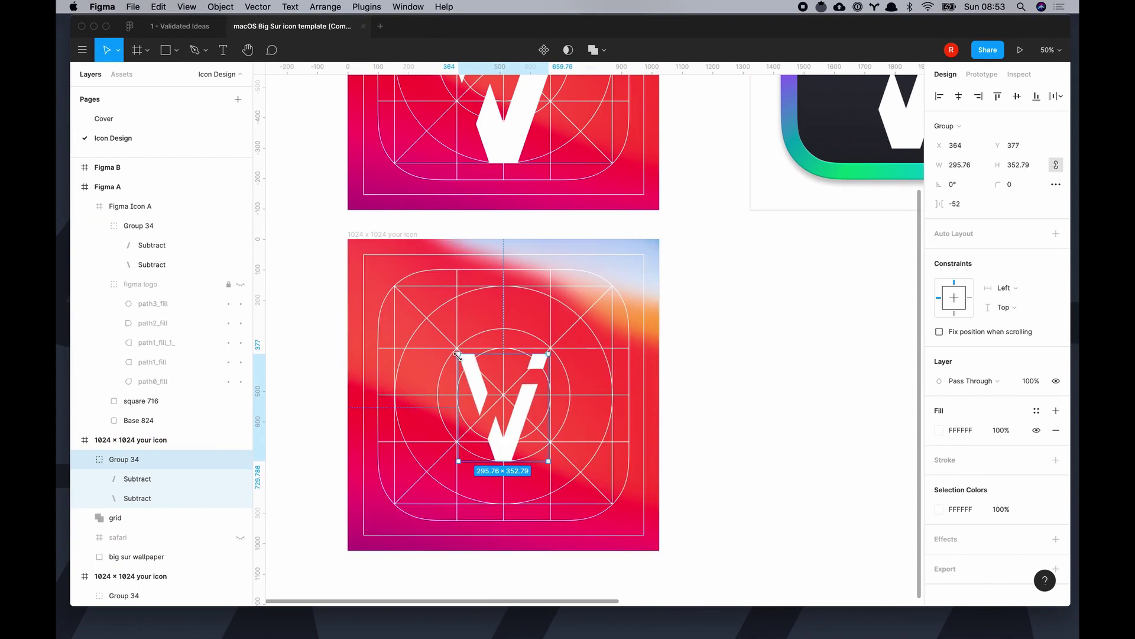
pyautogui.press('Escape')
pyautogui.scroll(-5, 522, 418)
# Step: Duplicate the Figma A icon with its V to compare V size variants side by side
pyautogui.click(599, 315)
pyautogui.press('Delete')
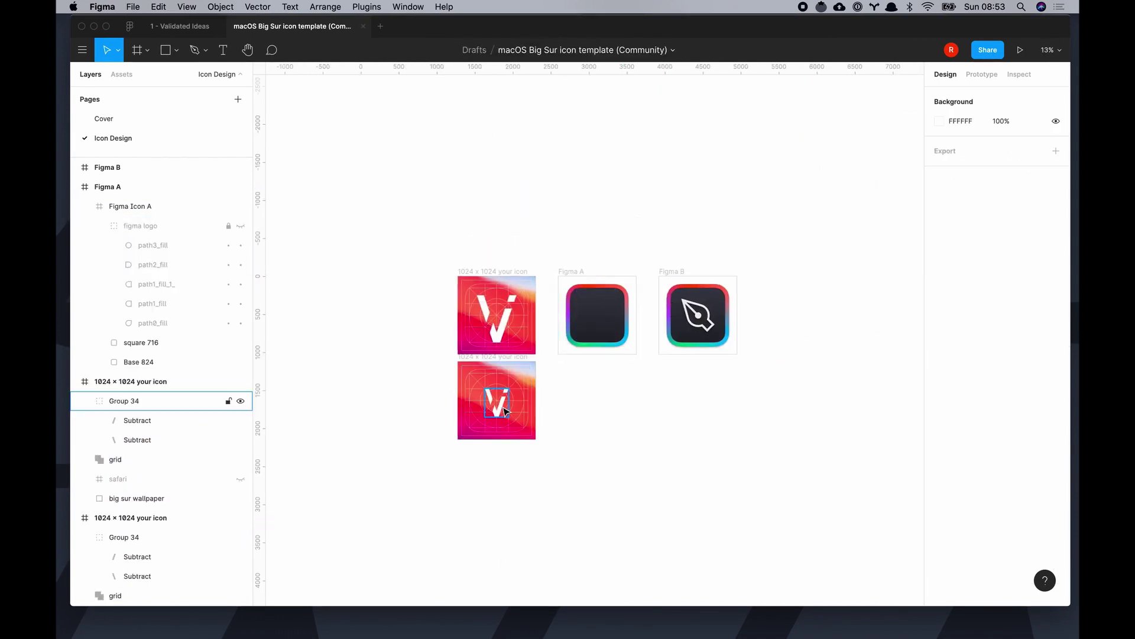
pyautogui.press('super+v')
pyautogui.click(647, 415)
pyautogui.press('super+equal')
pyautogui.click(627, 320)
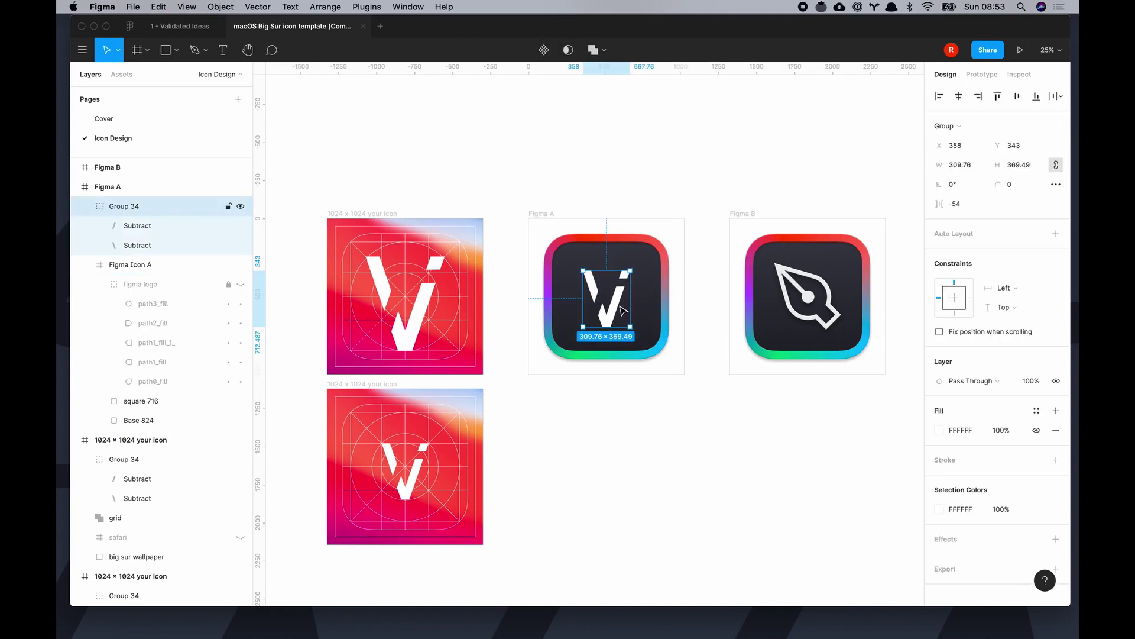
pyautogui.press('Escape')
pyautogui.press('super+d')
pyautogui.hscroll(3, 546, 215)
pyautogui.hscroll(3, 545, 215)
pyautogui.click(580, 260)
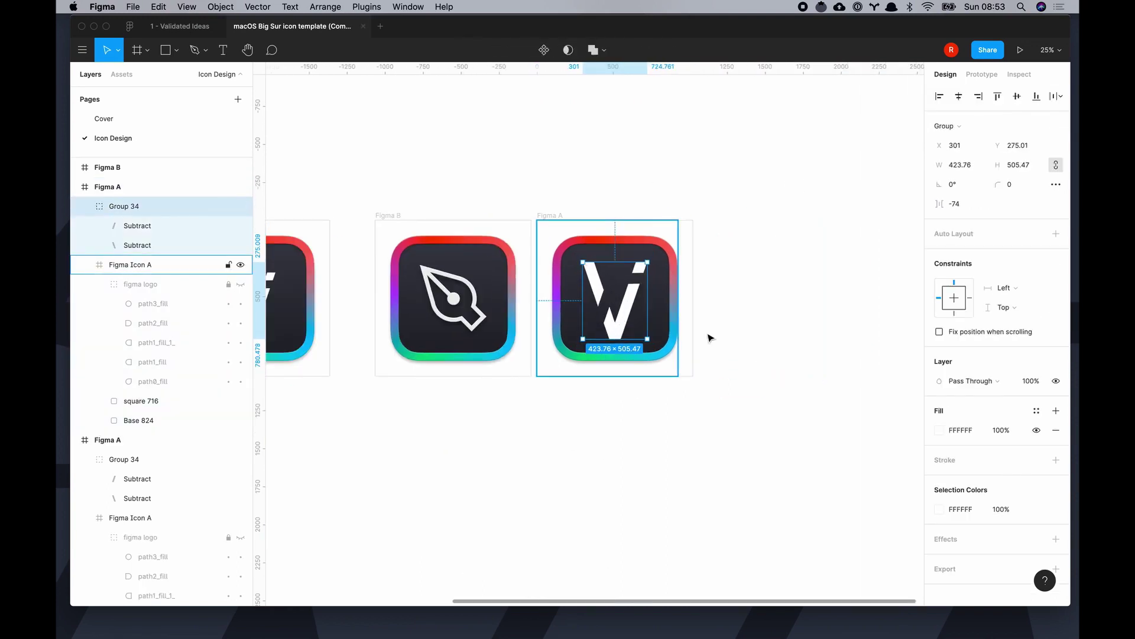
pyautogui.press('Escape')
pyautogui.scroll(-5, 578, 431)
pyautogui.scroll(5, 679, 408)
pyautogui.hotkey('ctrl', 'Tab')
pyautogui.scroll(3, 694, 378)
pyautogui.press('Escape')
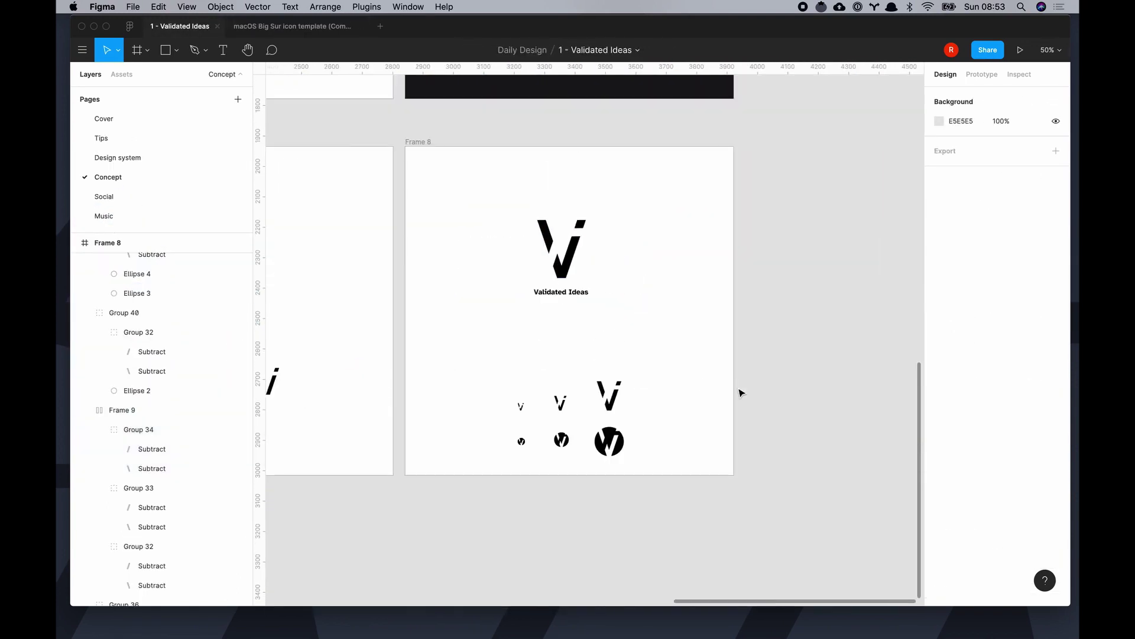
pyautogui.scroll(3, 739, 394)
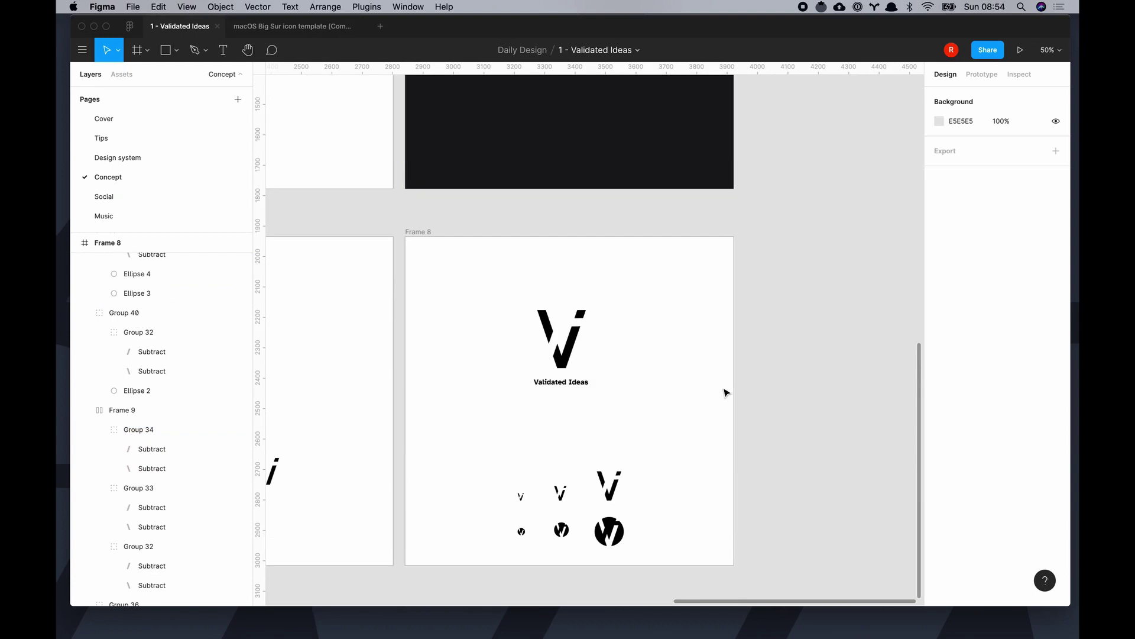
pyautogui.hscroll(2, 727, 392)
pyautogui.scroll(-1, 734, 372)
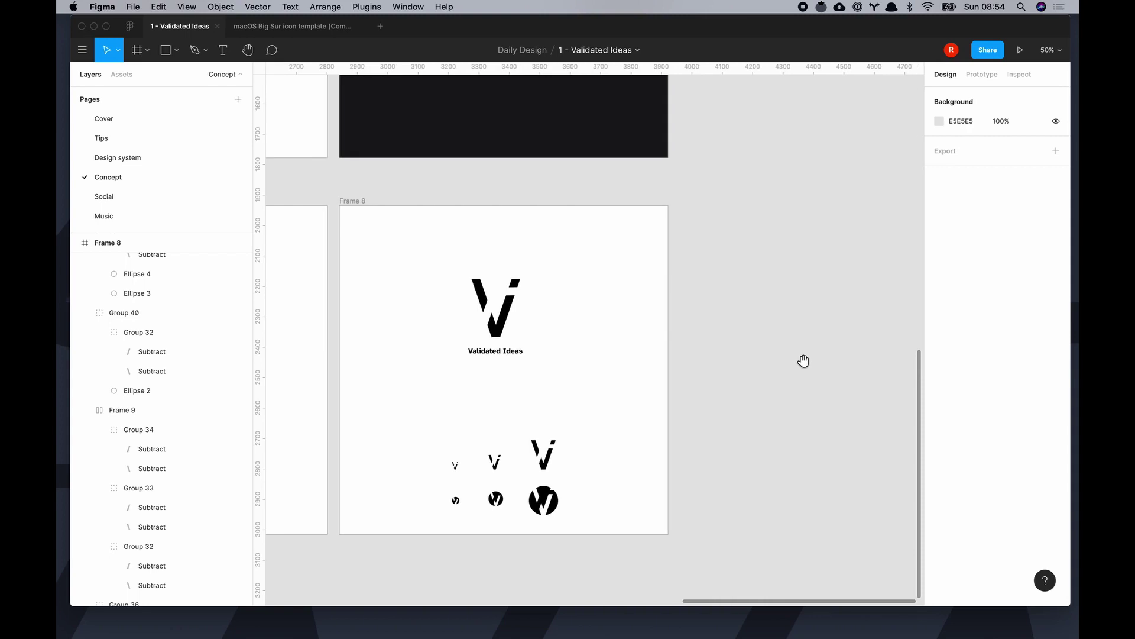
pyautogui.moveTo(804, 360); pyautogui.dragTo(779, 365)
pyautogui.press('-')
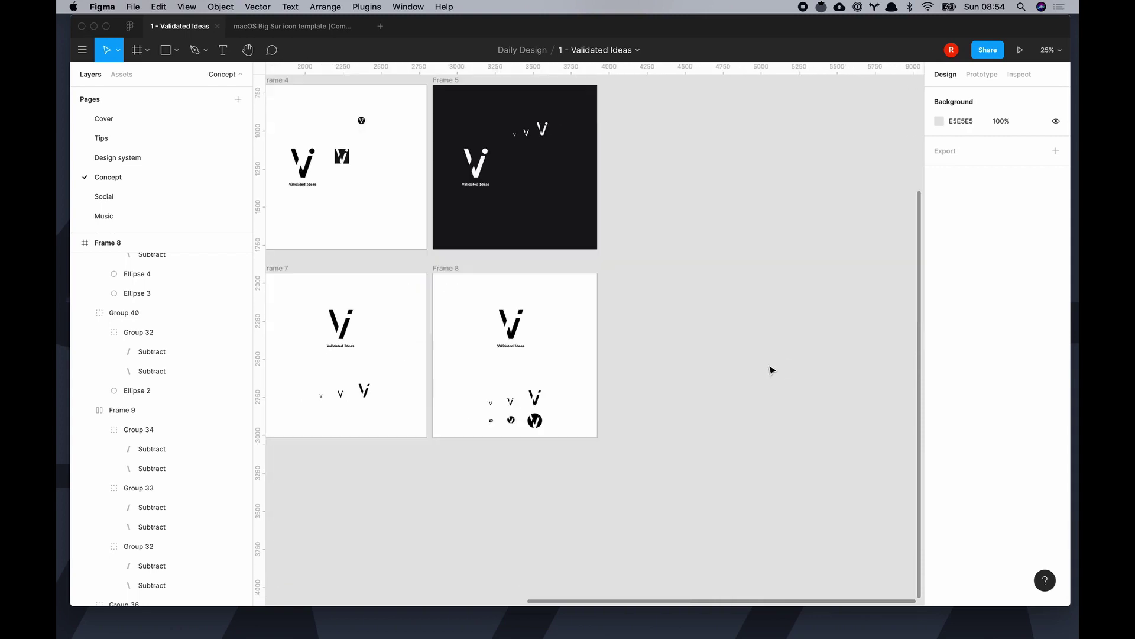